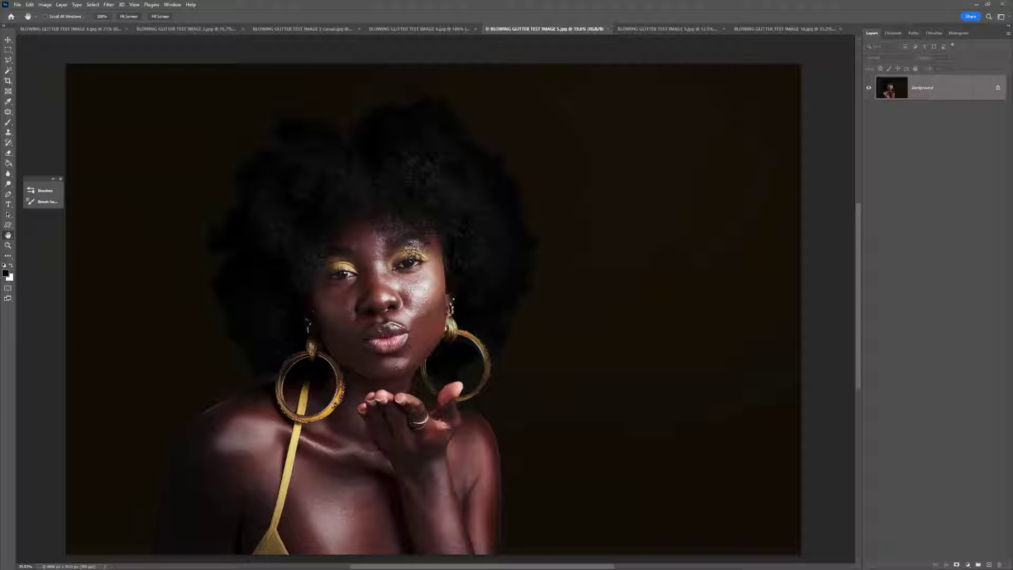
Switch to File Explorer and extract the LSP - Blowing Glitter Overlay Collection.zip archive.
key(alt+Tab)
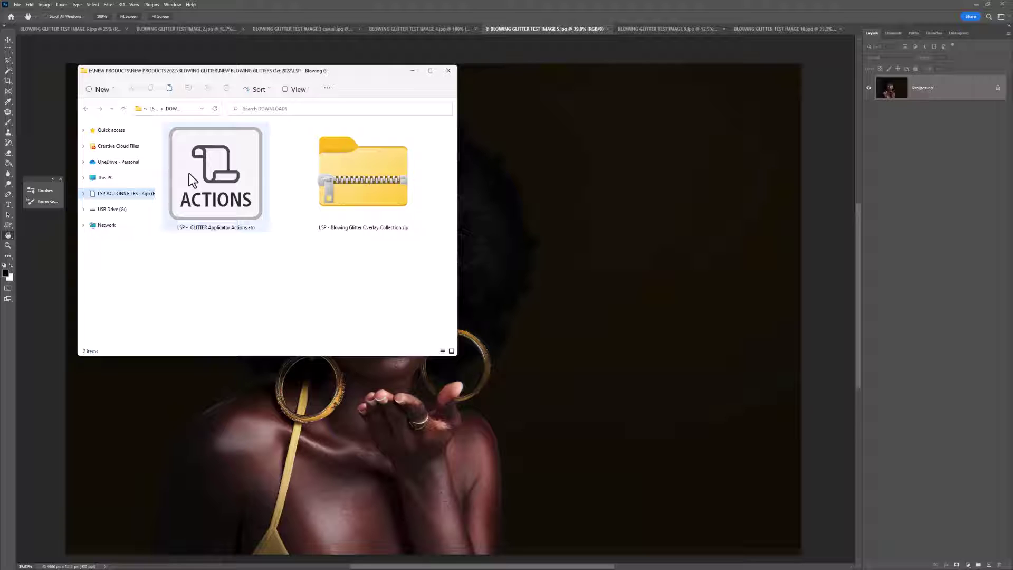
right_click(340, 184)
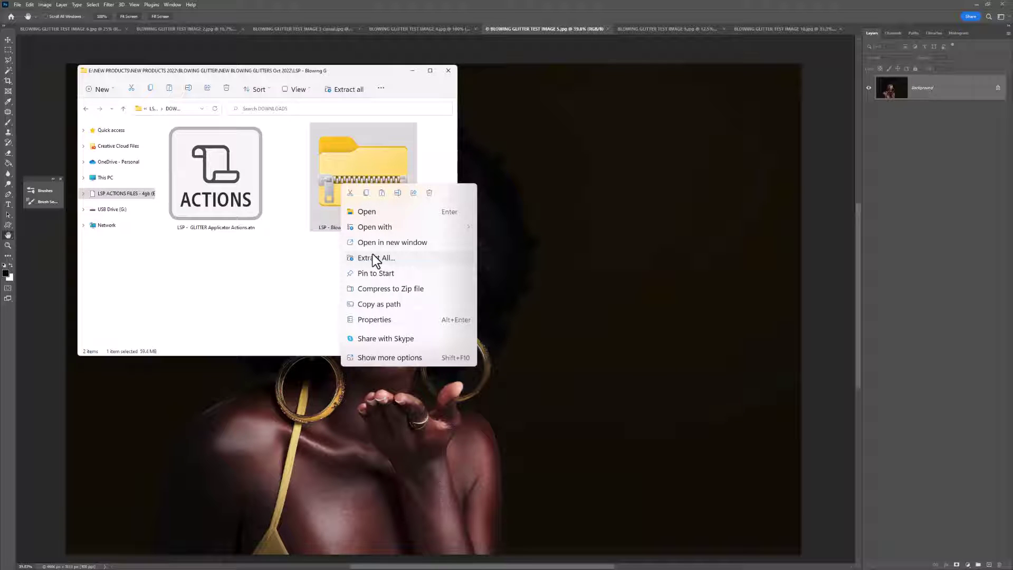
click(373, 256)
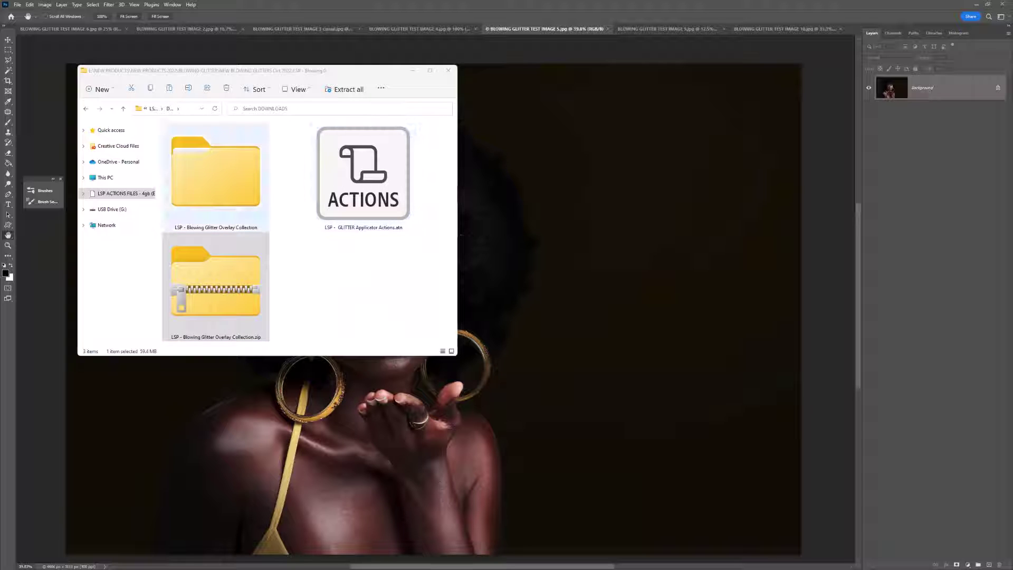
click(301, 251)
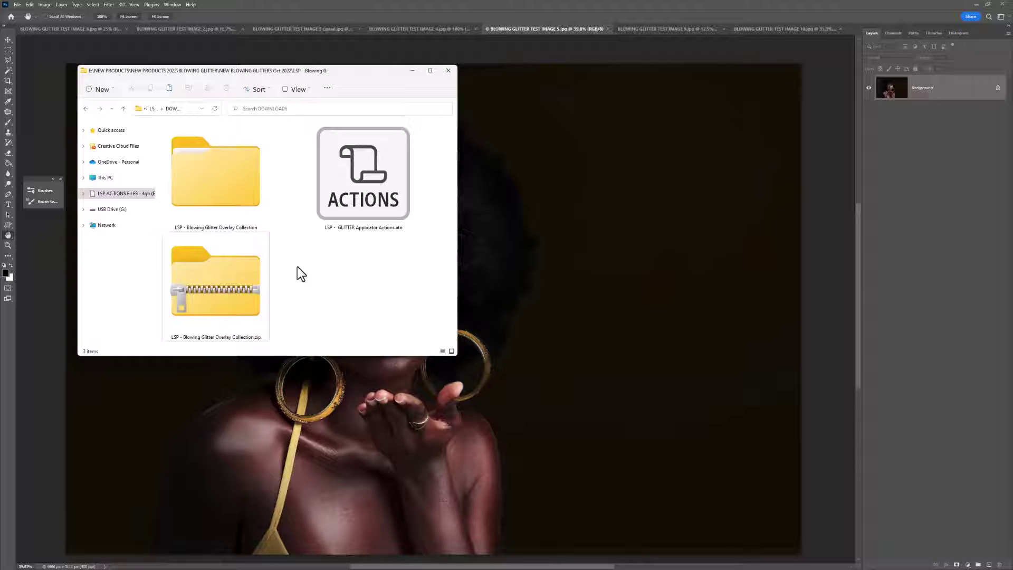
Load the LSP - GLITTER Applicator Actions.atn file from the DOWNLOADS folder into Photoshop.
click(235, 150)
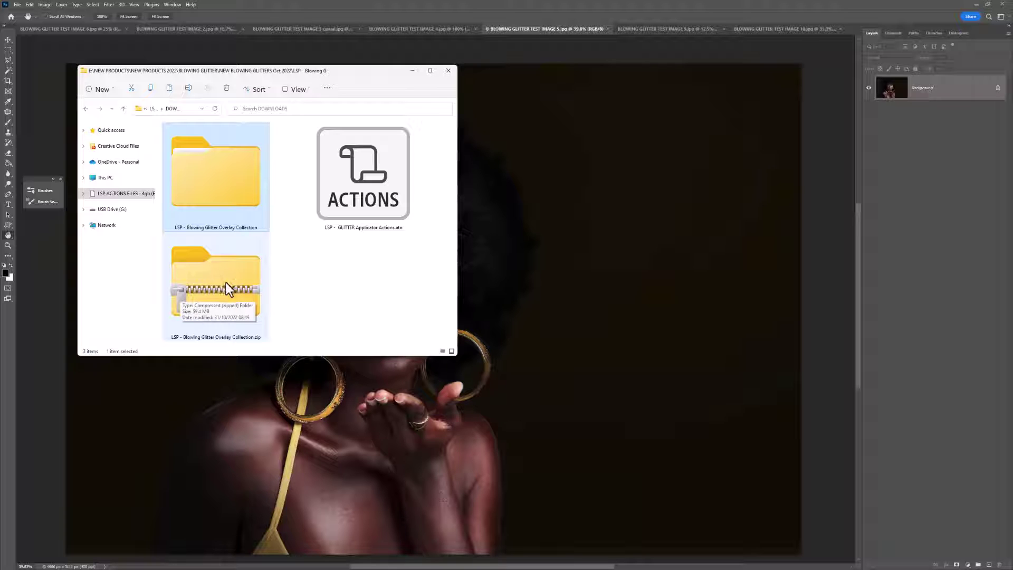
click(311, 280)
click(234, 166)
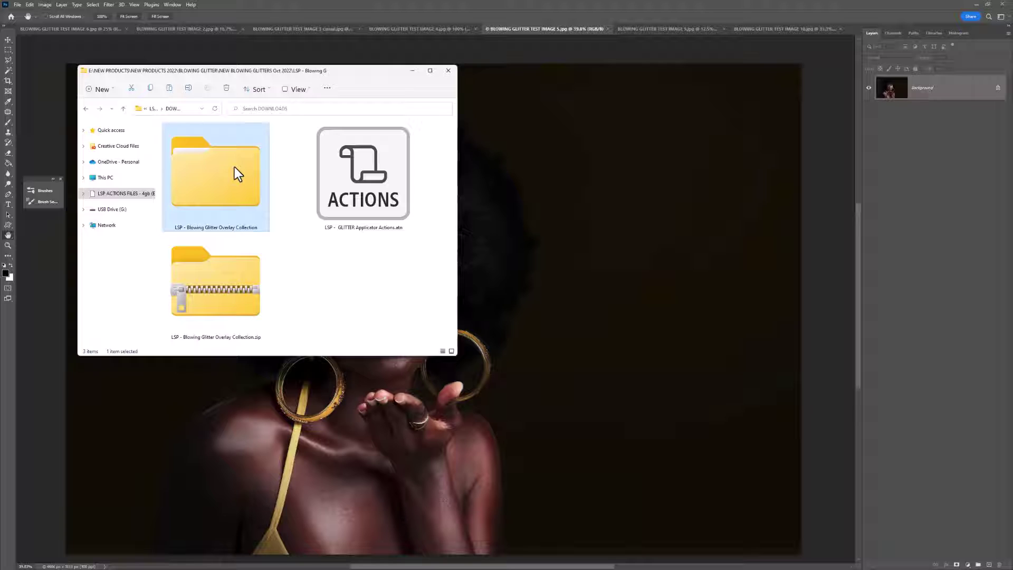
click(332, 196)
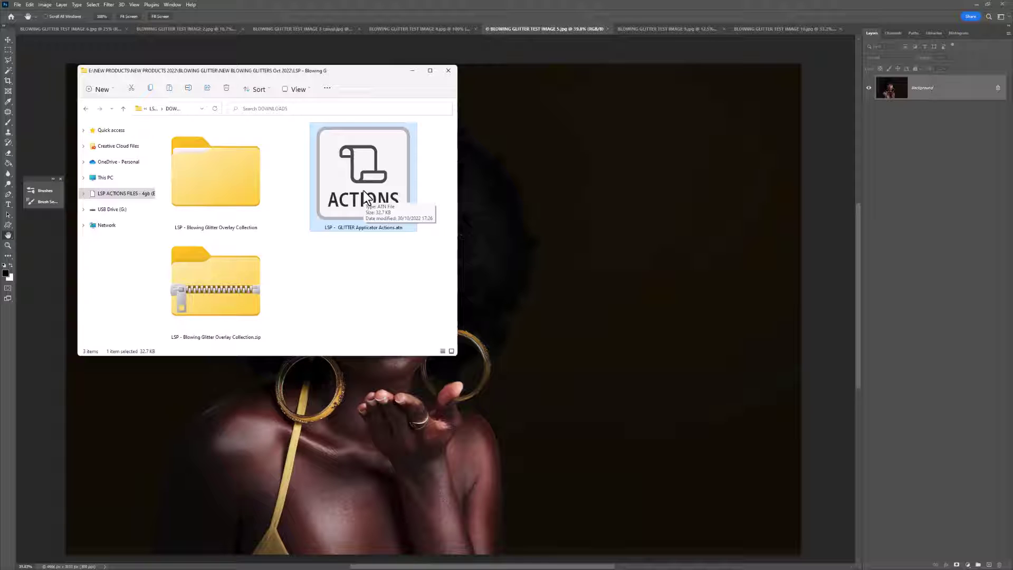
mouse_move(362, 192)
mouse_down()
mouse_move(389, 176)
mouse_move(534, 163)
mouse_move(377, 181)
mouse_up()
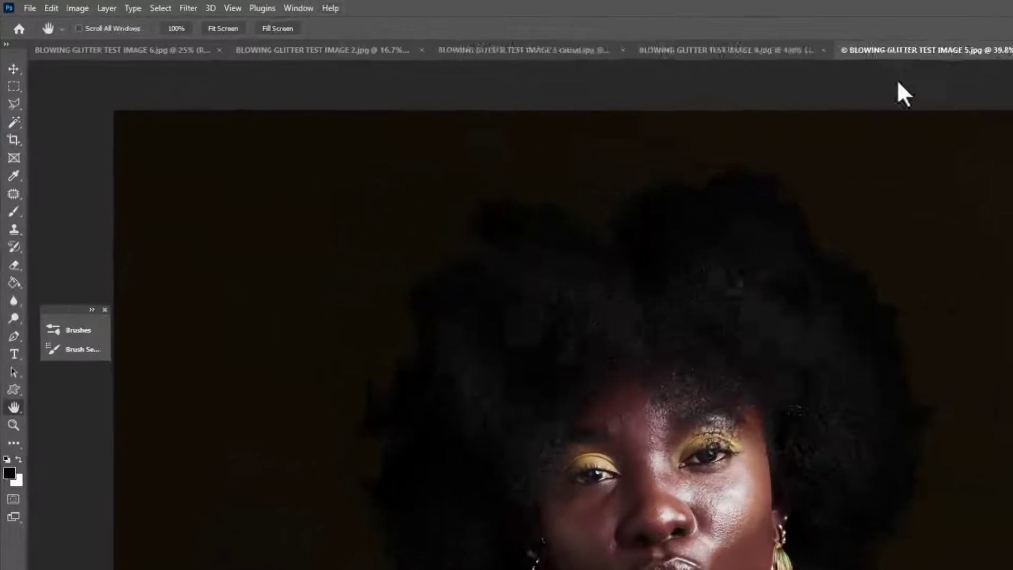
Show the Actions panel and widen it so the full action names are readable.
click(299, 8)
click(323, 102)
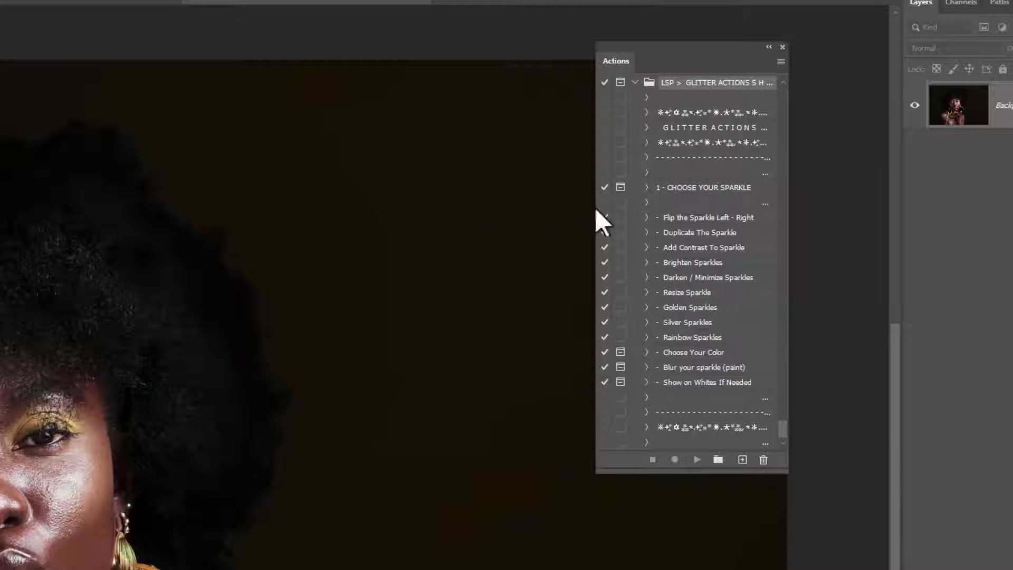
drag(594, 209, 521, 212)
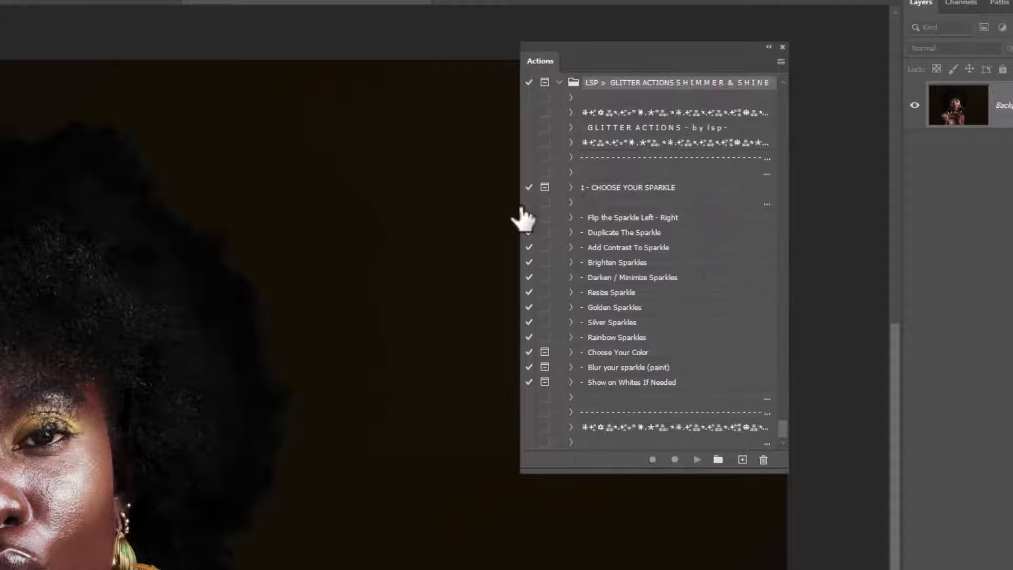
Move the LSP > GLITTER ACTIONS SHIMMER & SHINE set to the top of the actions list and expand it.
click(559, 83)
mouse_move(691, 455)
mouse_down()
mouse_move(640, 1)
mouse_move(609, 77)
mouse_up()
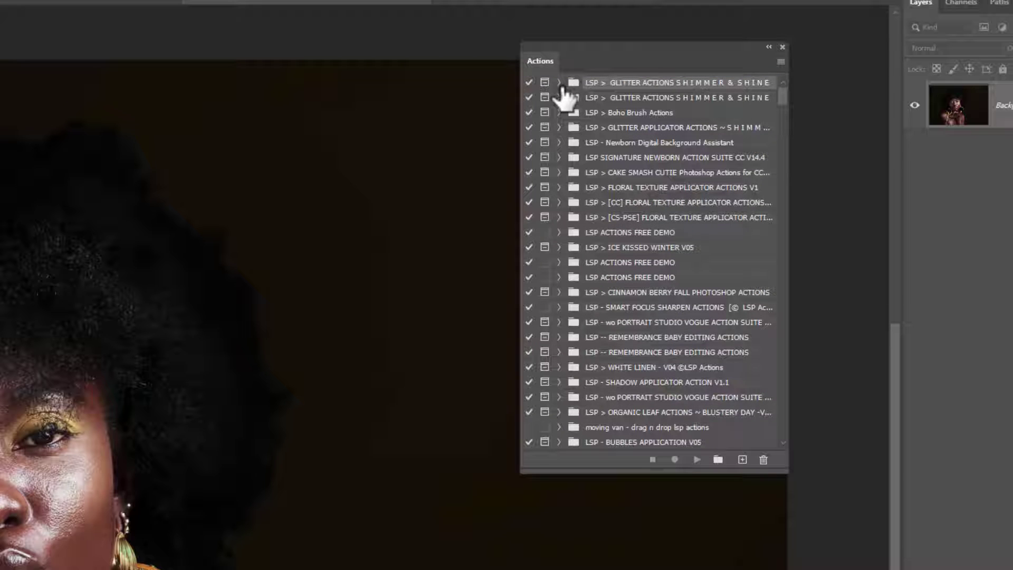
click(559, 83)
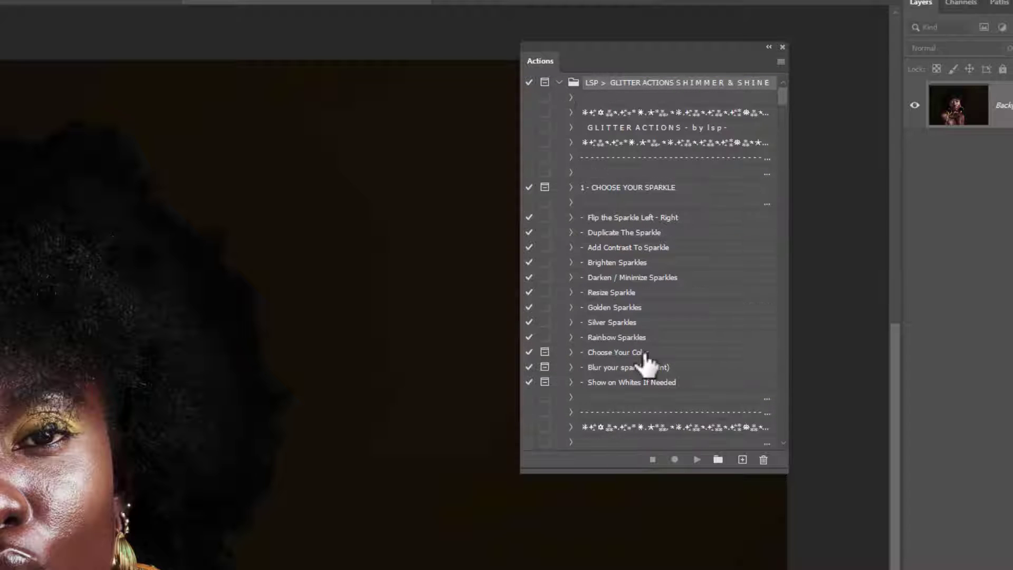
Switch the Actions panel to Button Mode, then narrow it and place it beside the image's upper edge.
click(606, 189)
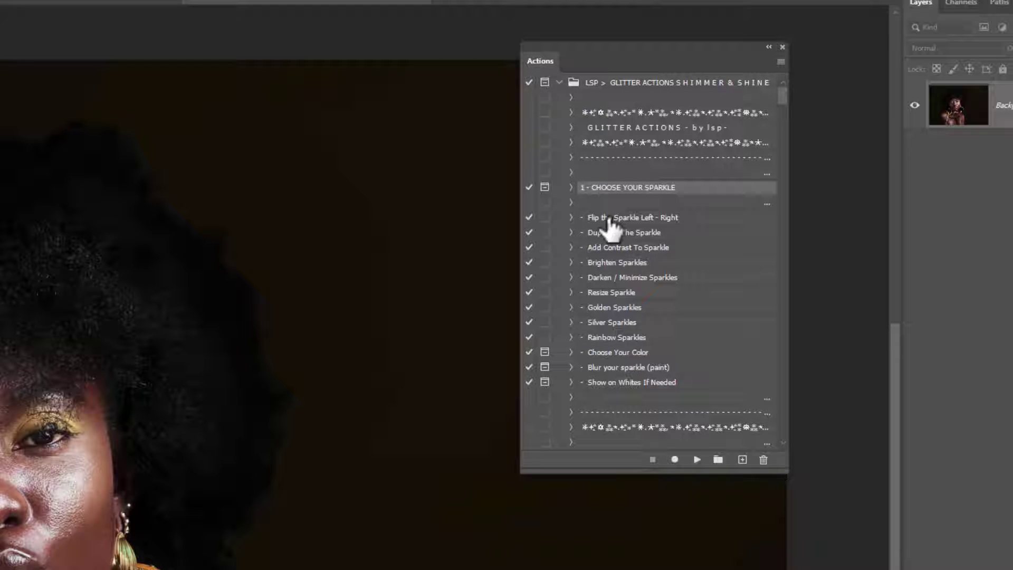
click(606, 218)
click(611, 232)
click(616, 245)
click(625, 190)
click(778, 62)
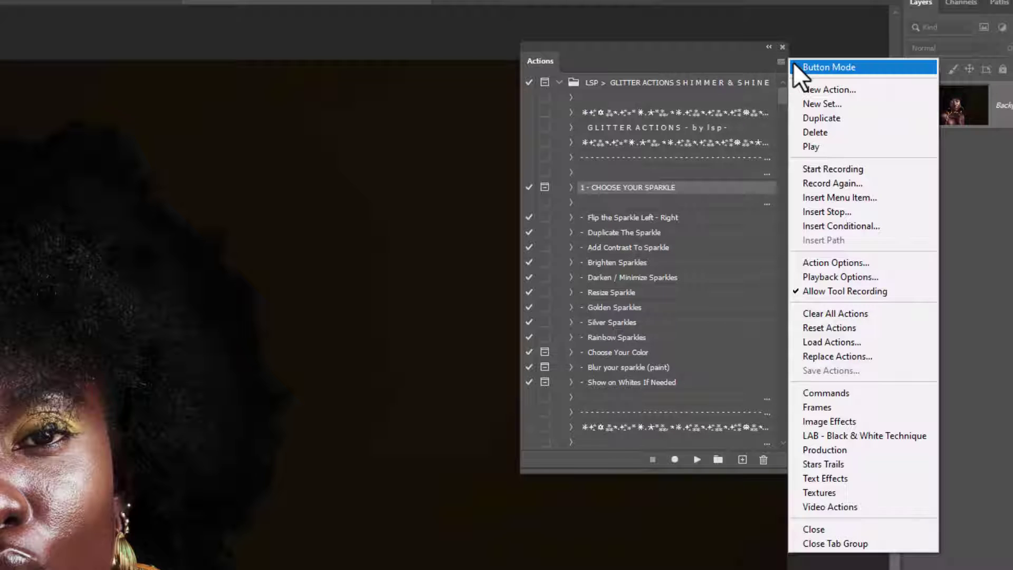
click(796, 67)
drag(520, 94, 600, 108)
drag(614, 59, 669, 33)
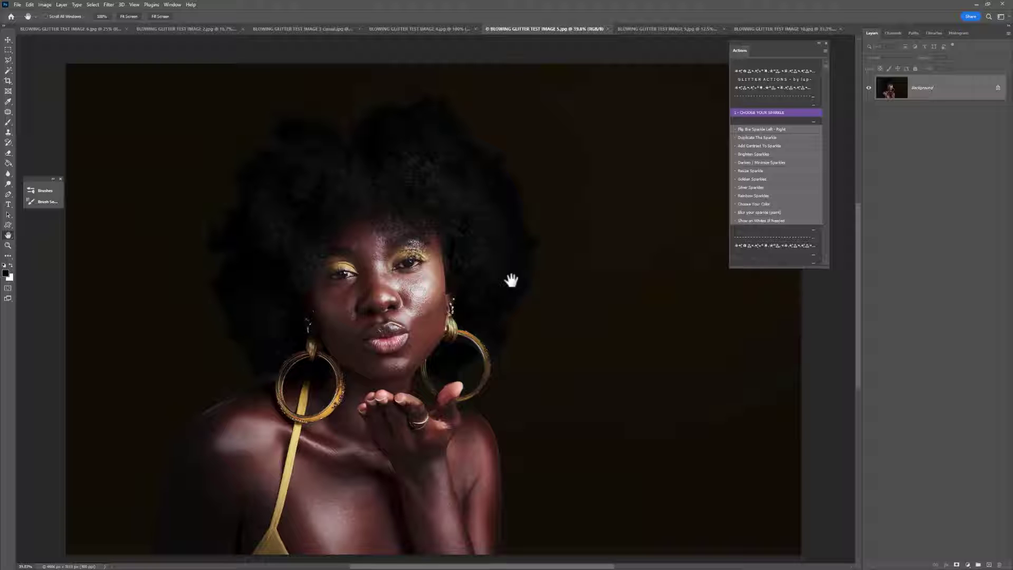
View BLOWING GLITTER TEST IMAGE 6, then return to BLOWING GLITTER TEST IMAGE 5 and reposition the Actions panel slightly.
click(111, 29)
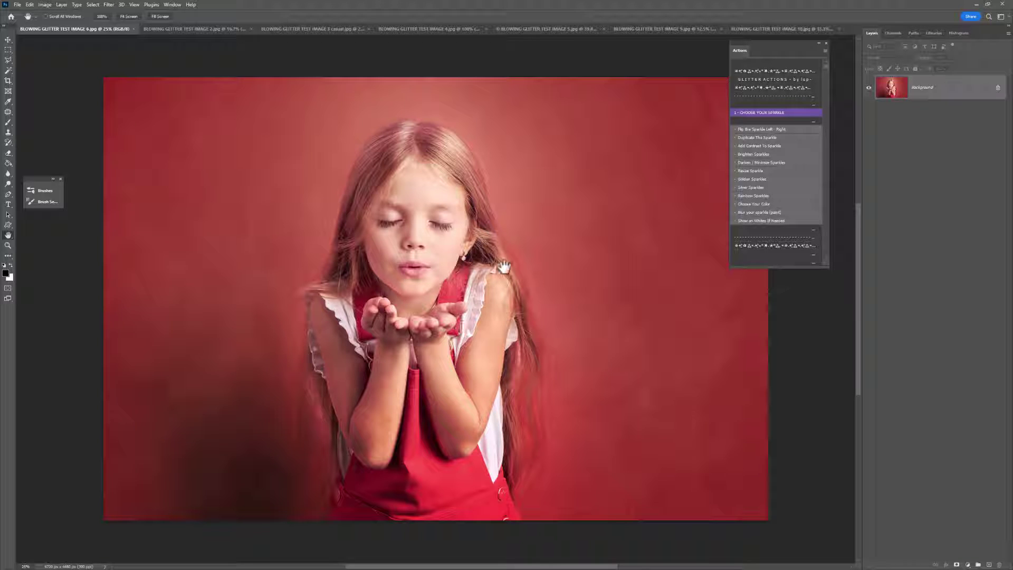
click(544, 29)
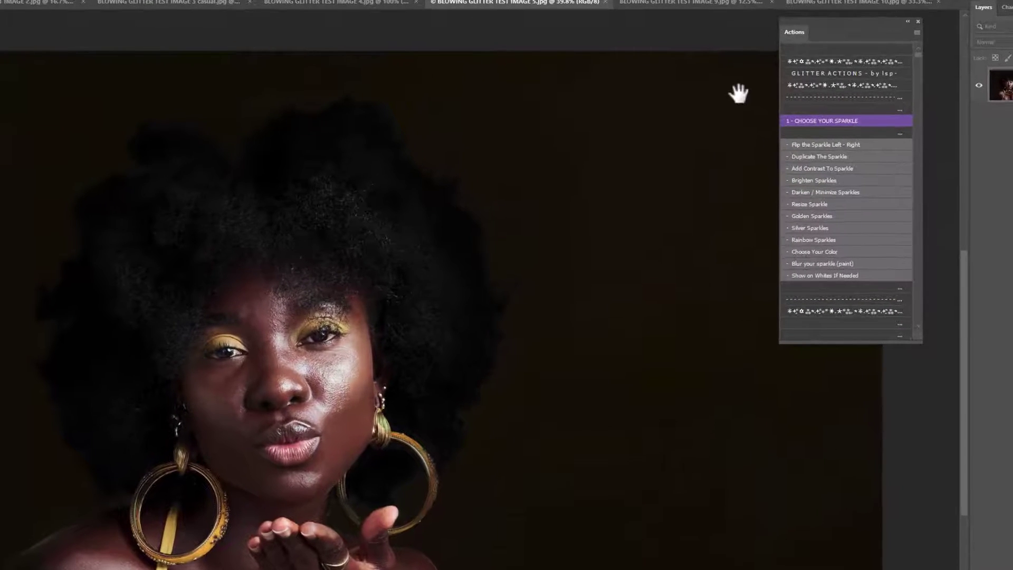
drag(801, 39, 775, 40)
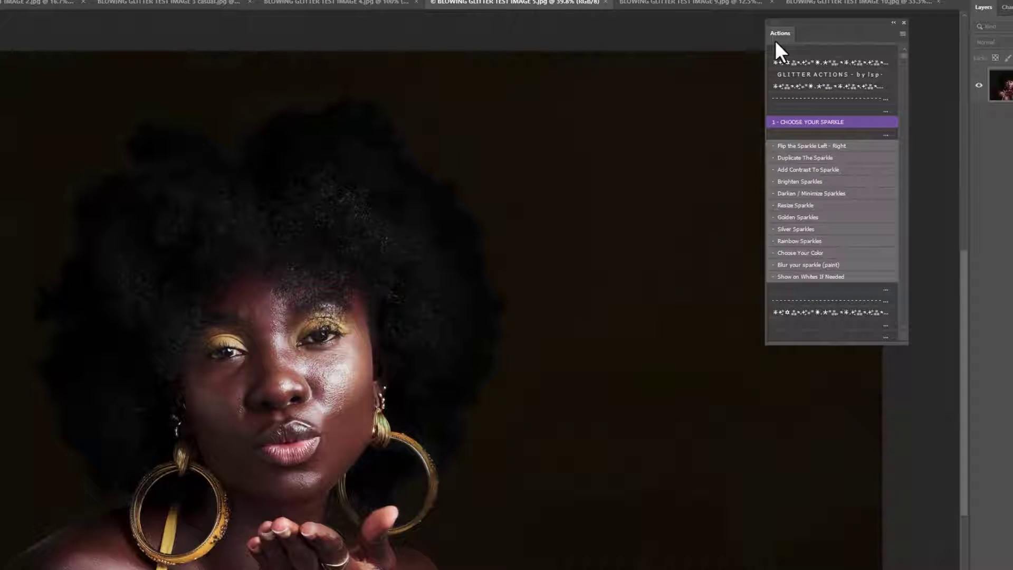
Run the 1 - CHOOSE YOUR SPARKLE action and open the LSP - Blowing Glitter Overlay Collection folder.
click(787, 125)
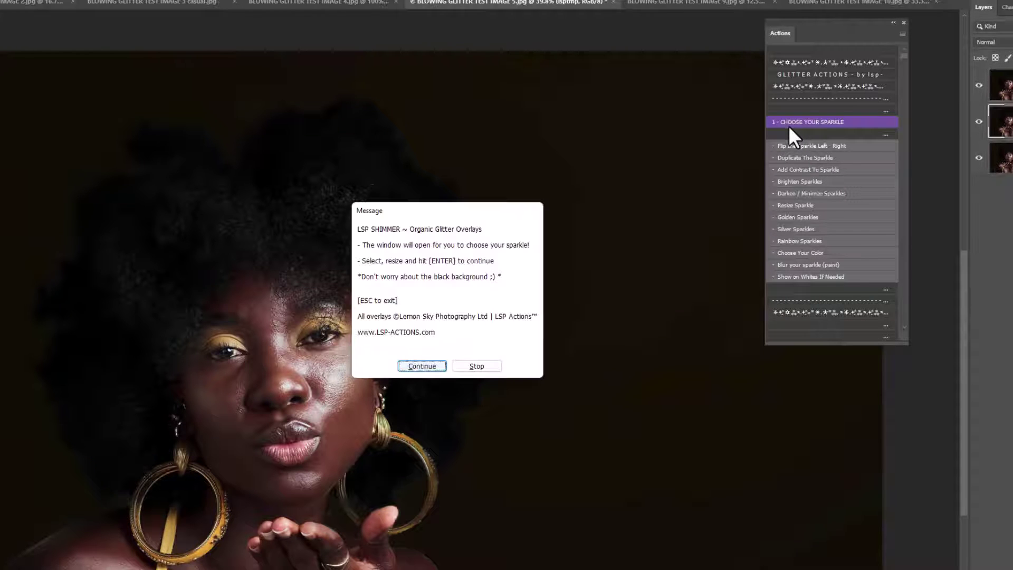
click(421, 366)
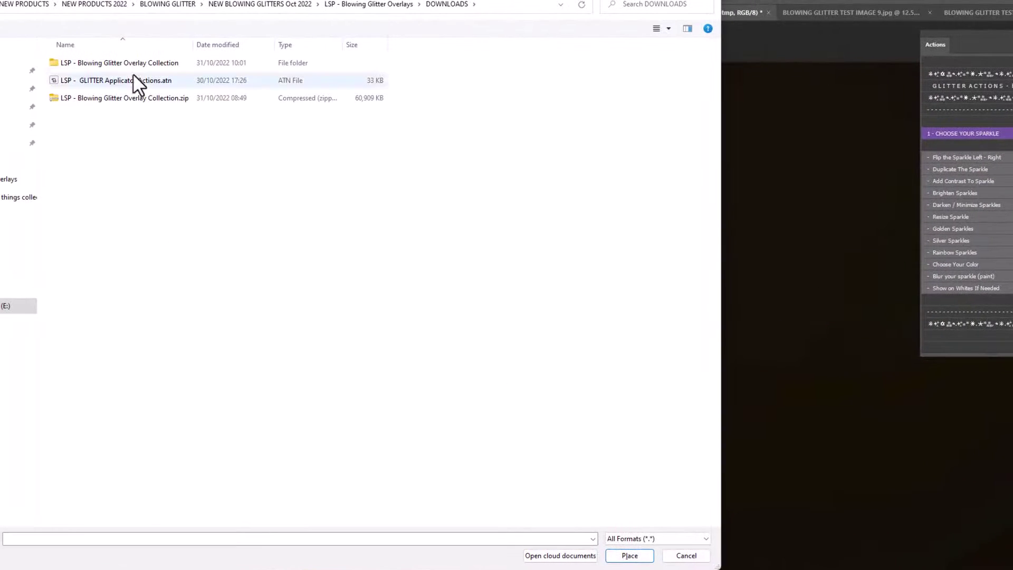
click(113, 61)
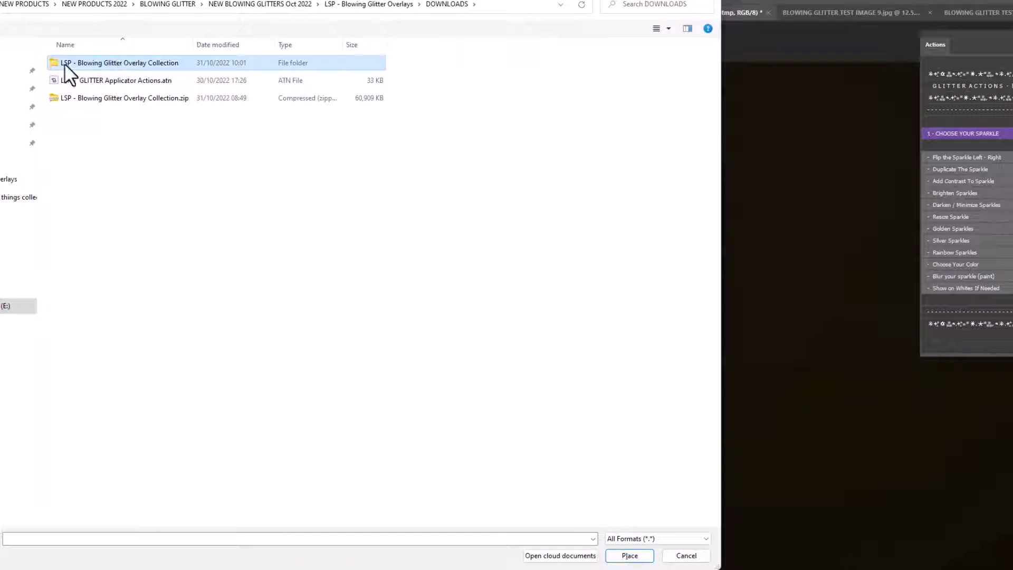
double_click(119, 64)
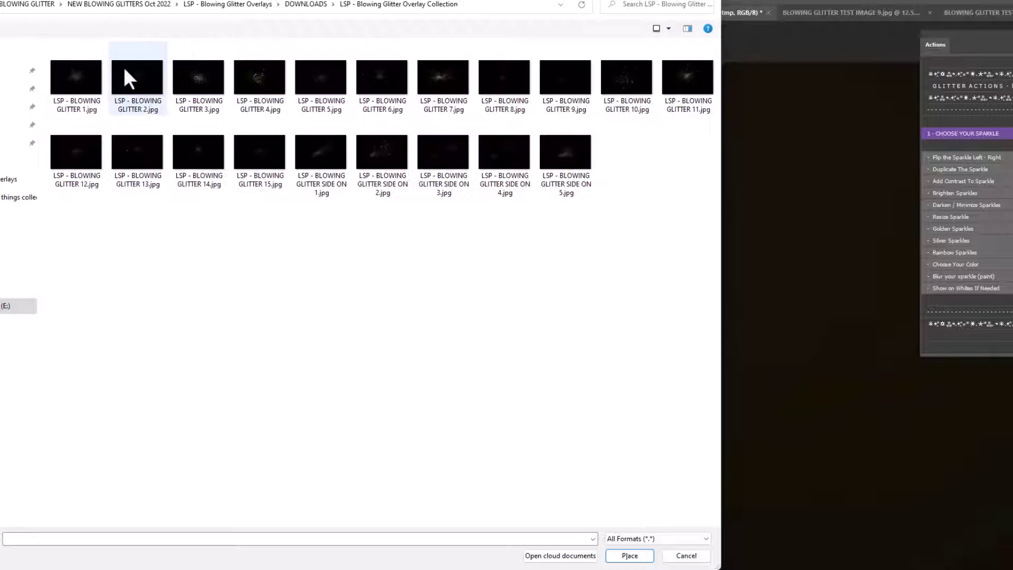
Enlarge the overlay thumbnails, browse the collection, and place LSP - BLOWING GLITTER 6.jpg into the portrait.
right_click(377, 224)
mouse_move(422, 226)
click(518, 226)
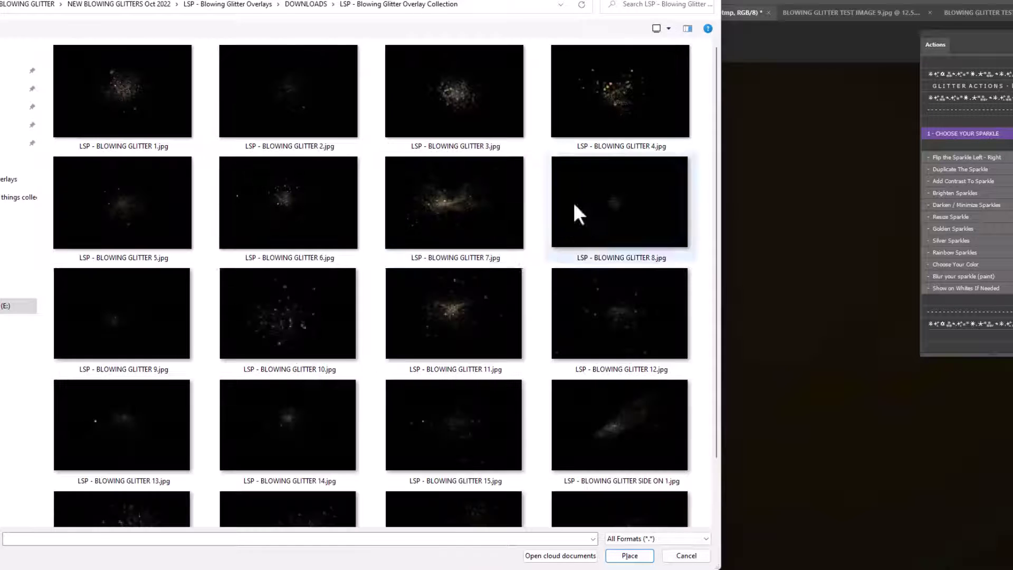
drag(715, 91, 719, 161)
drag(714, 254, 707, 52)
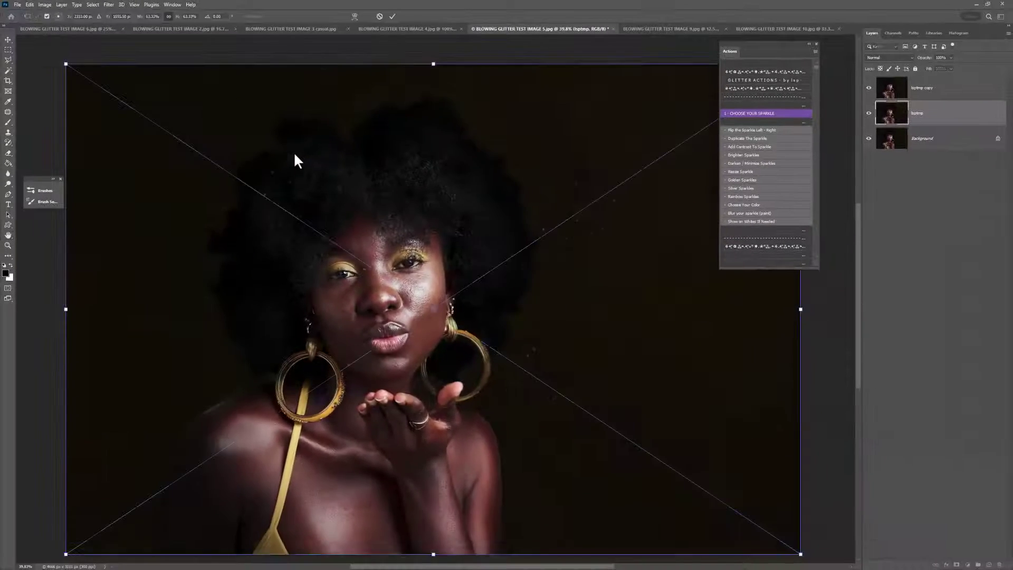
Scale the glitter overlay down slightly and centre it on the woman's hand, then mask the glitter off her face.
drag(434, 62, 458, 338)
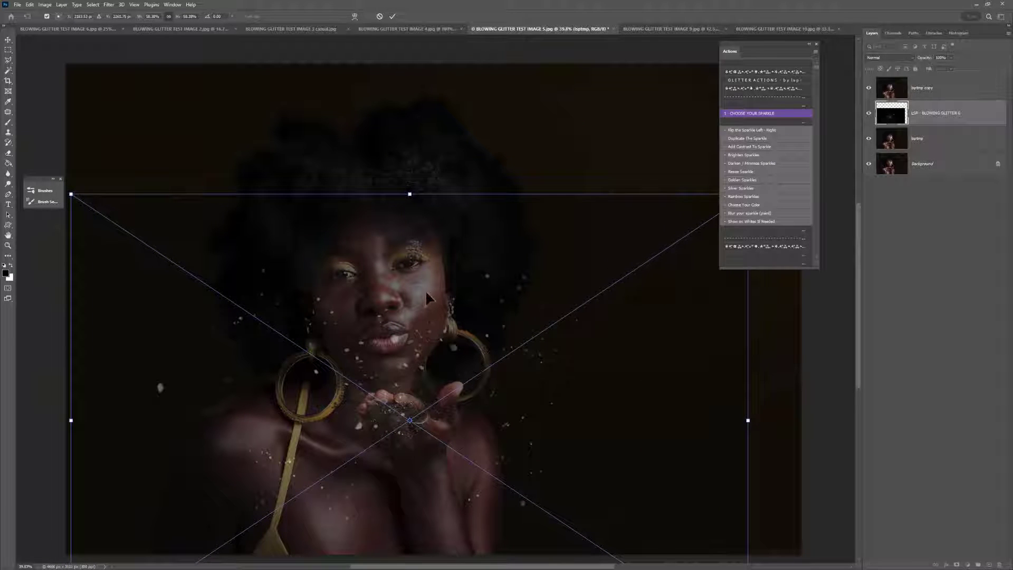
key(Return)
key(Escape)
scroll(475, 269, down, 2)
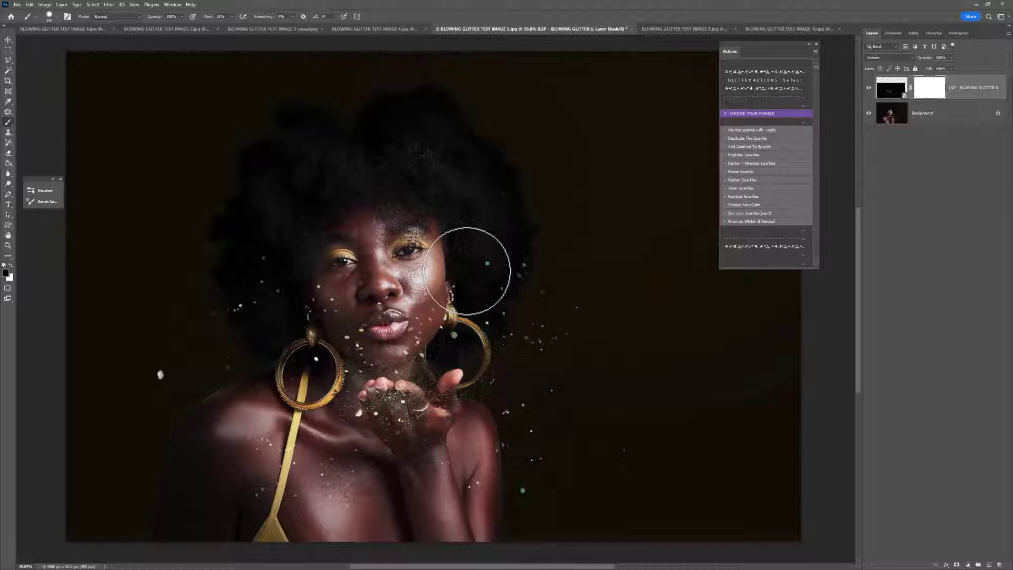
mouse_move(380, 277)
mouse_down()
mouse_move(350, 263)
mouse_move(345, 312)
mouse_move(318, 268)
mouse_move(346, 336)
mouse_move(366, 325)
mouse_move(434, 329)
mouse_move(432, 285)
mouse_move(417, 291)
mouse_move(428, 303)
mouse_move(422, 278)
mouse_move(346, 333)
mouse_move(358, 320)
mouse_move(336, 275)
mouse_move(324, 319)
mouse_move(380, 327)
mouse_move(413, 304)
mouse_move(416, 260)
mouse_move(403, 287)
mouse_up()
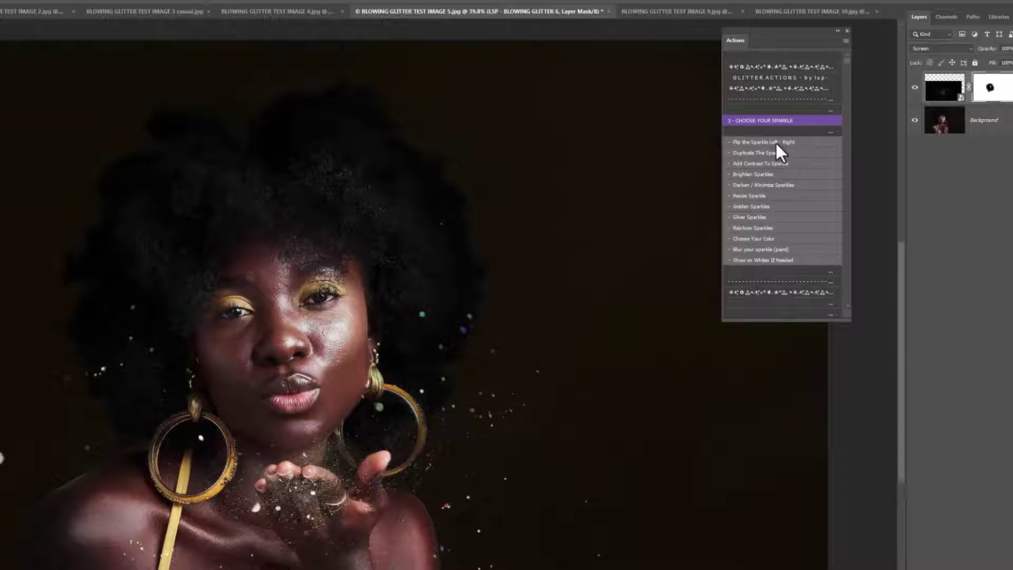
Try flipping the sparkle left-right and back, then try duplicating it and undo the duplicate.
click(775, 142)
click(774, 142)
click(762, 153)
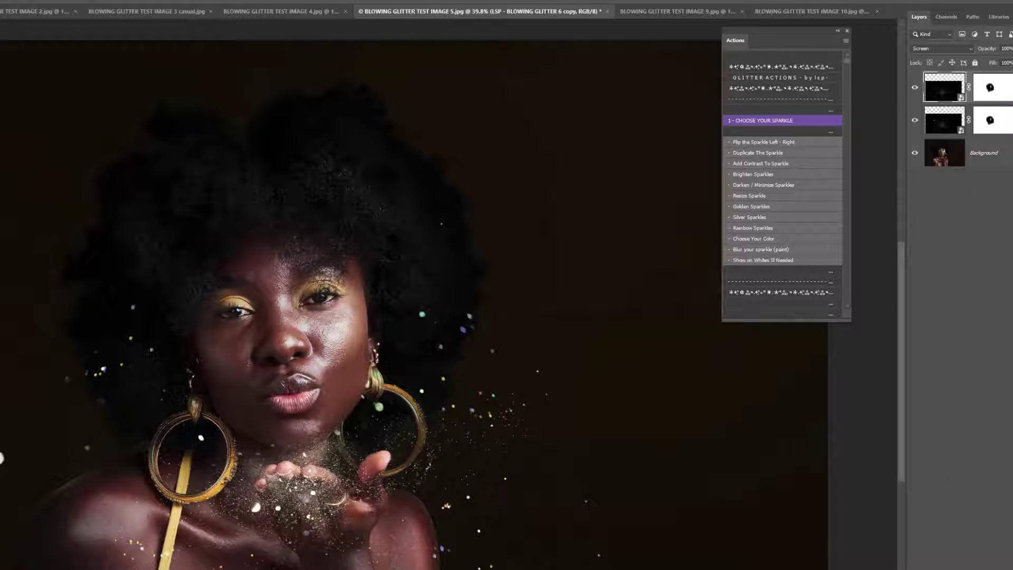
key(ctrl+z)
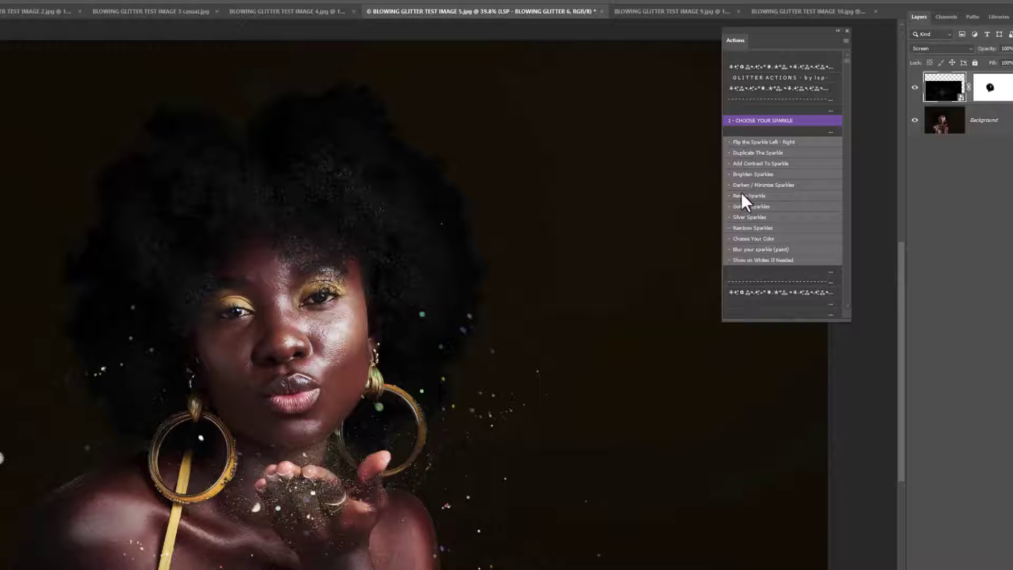
Apply the Golden Sparkles action to the glitter overlay and adjust the Golden Sparkles layer's opacity.
click(745, 206)
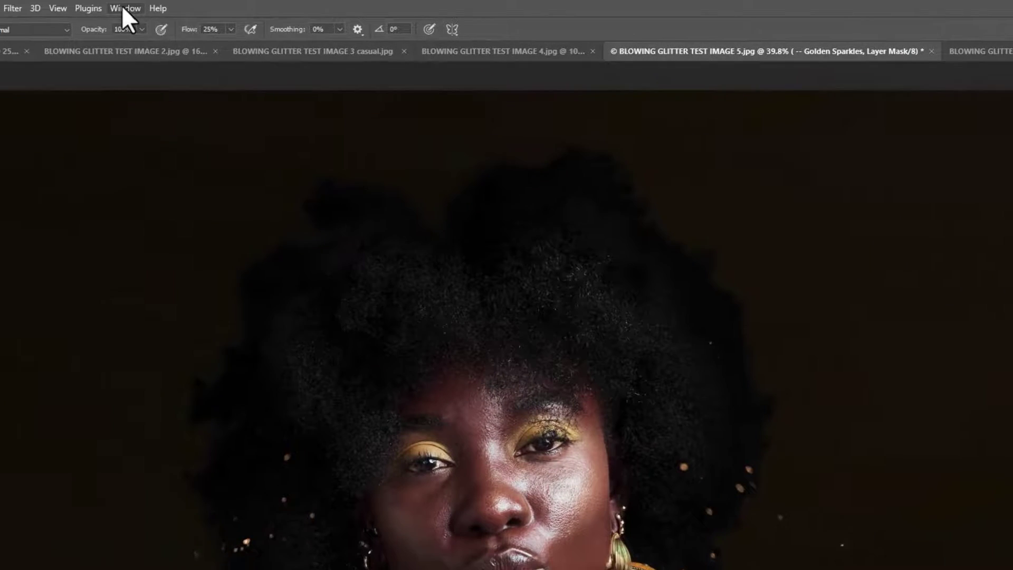
click(125, 8)
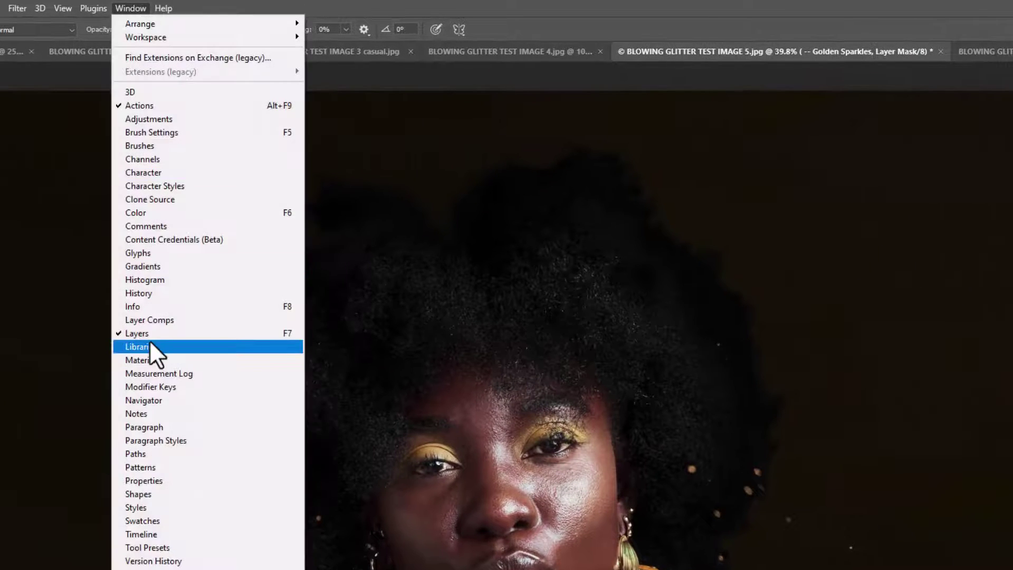
click(101, 105)
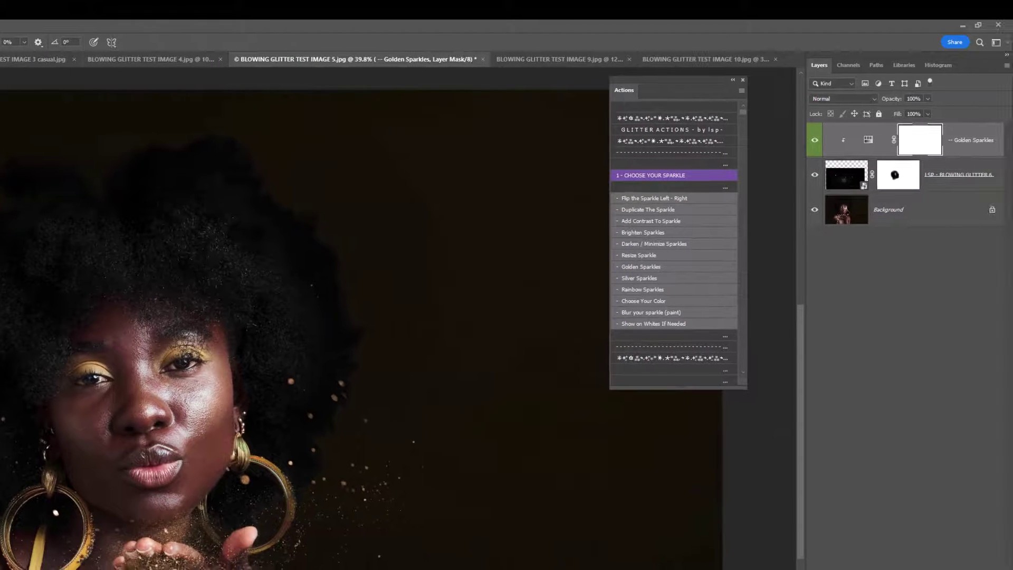
click(926, 98)
mouse_move(928, 110)
mouse_down()
mouse_move(877, 111)
mouse_move(913, 113)
mouse_up()
Apply the Silver Sparkles and Rainbow Sparkles actions, then paint extra rainbow colour over the glitter near the hand.
click(637, 278)
click(630, 289)
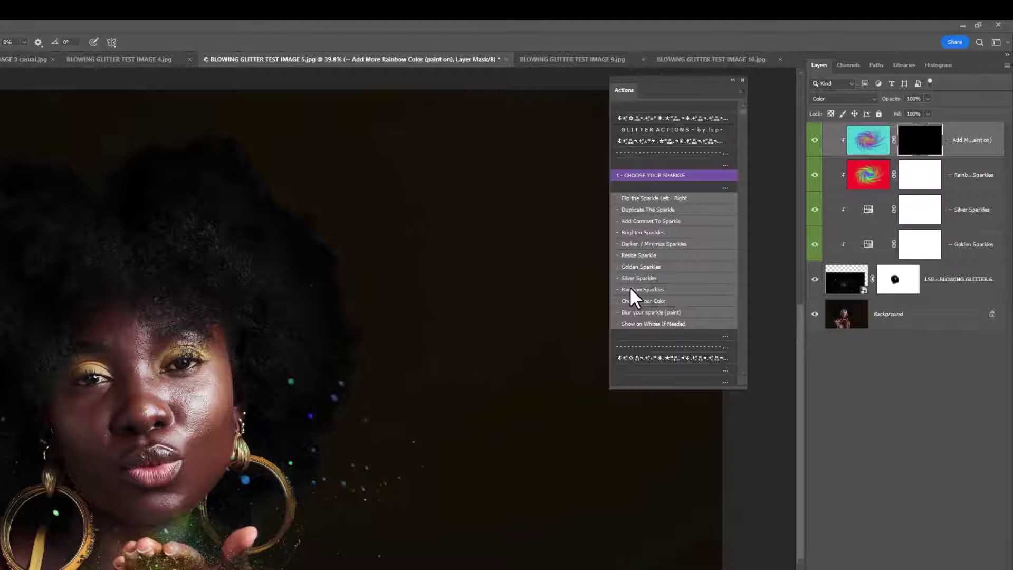
drag(160, 542, 184, 561)
Apply the Choose Your Color action to the glitter and set the Your Color layer's hue to about 151.
click(632, 301)
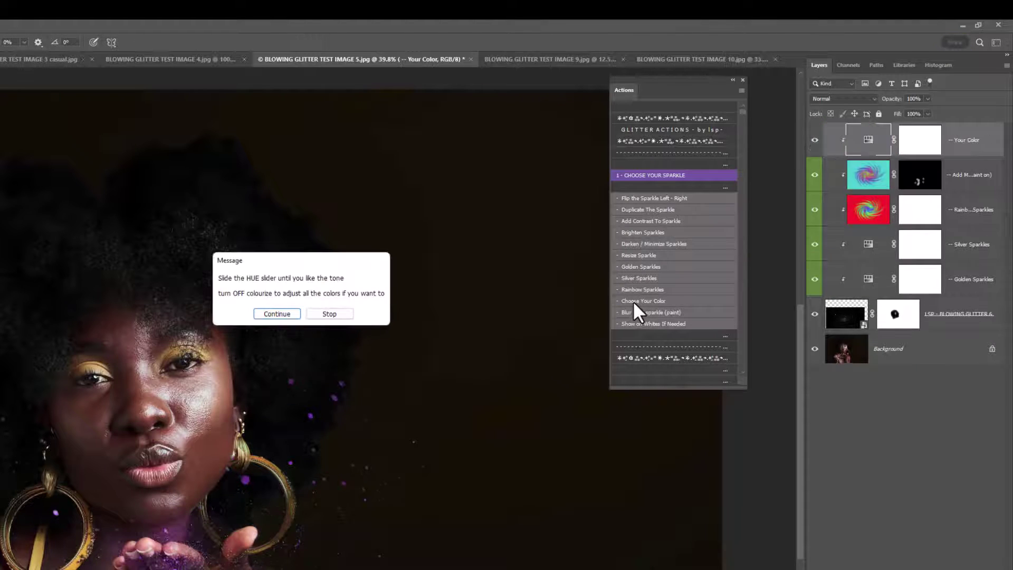
click(265, 312)
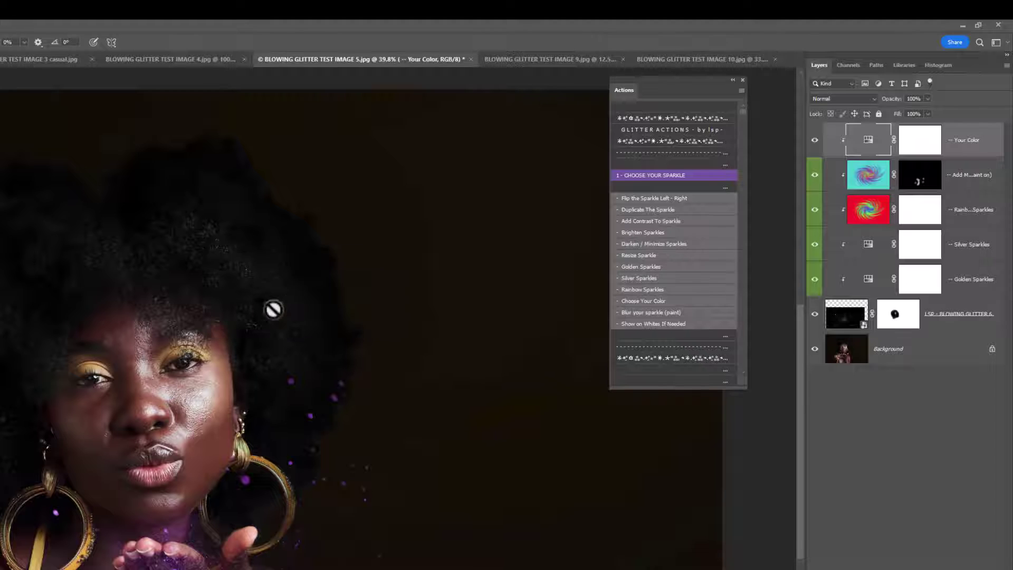
double_click(861, 143)
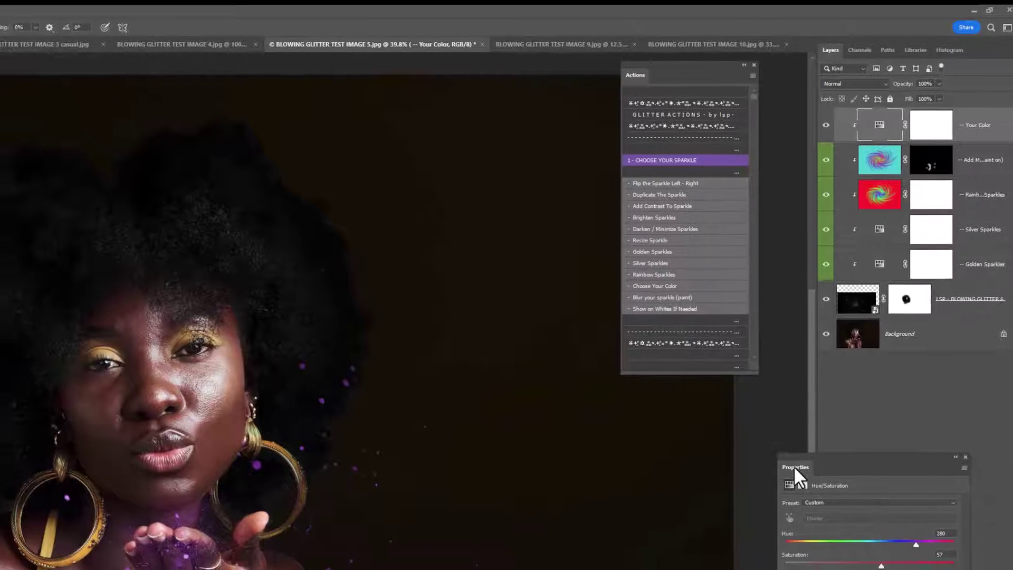
drag(793, 466, 497, 247)
drag(737, 154, 688, 151)
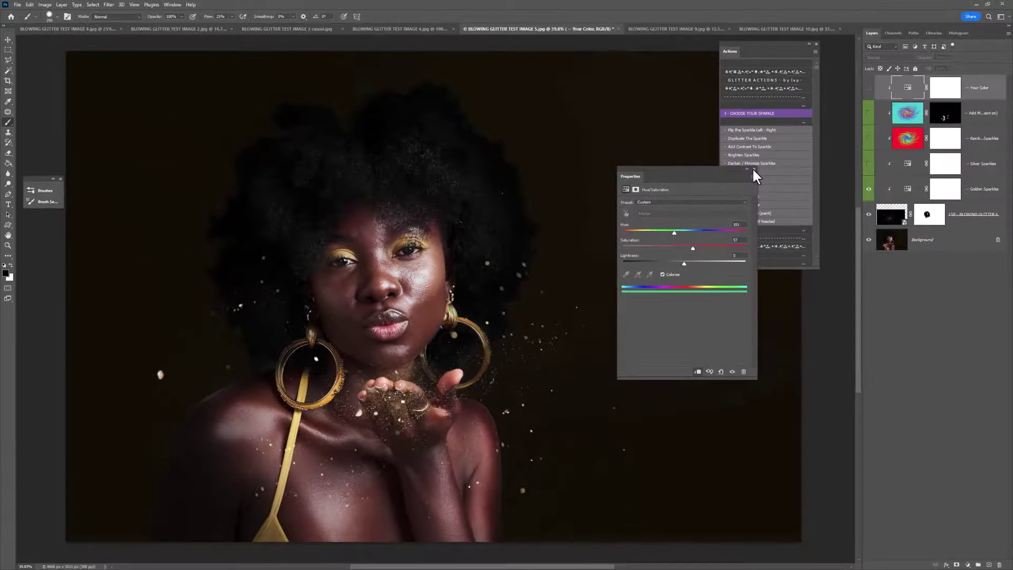
click(753, 169)
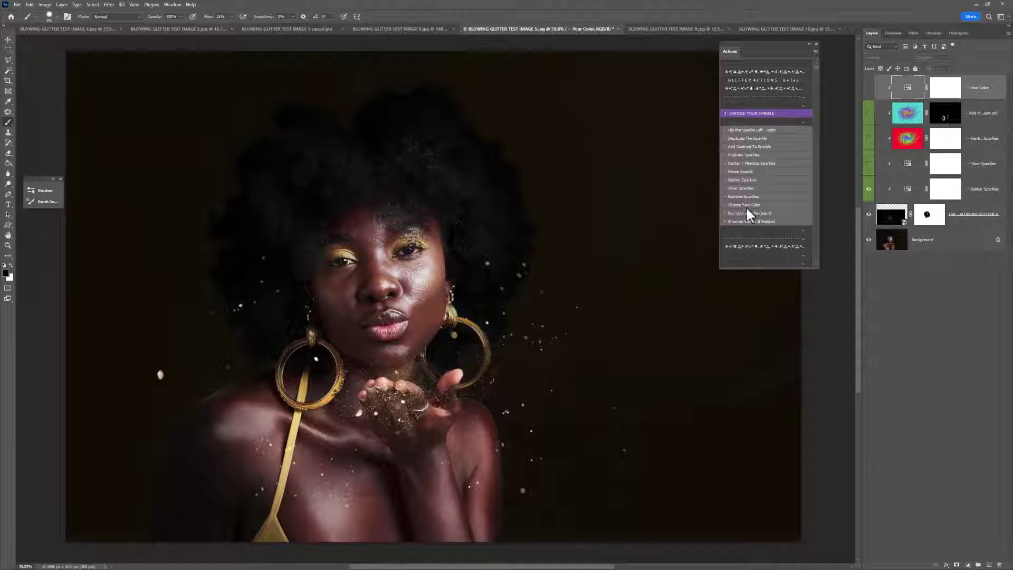
Delete all the colour layers above the glitter overlay, from Golden Sparkles up to Your Color.
click(891, 219)
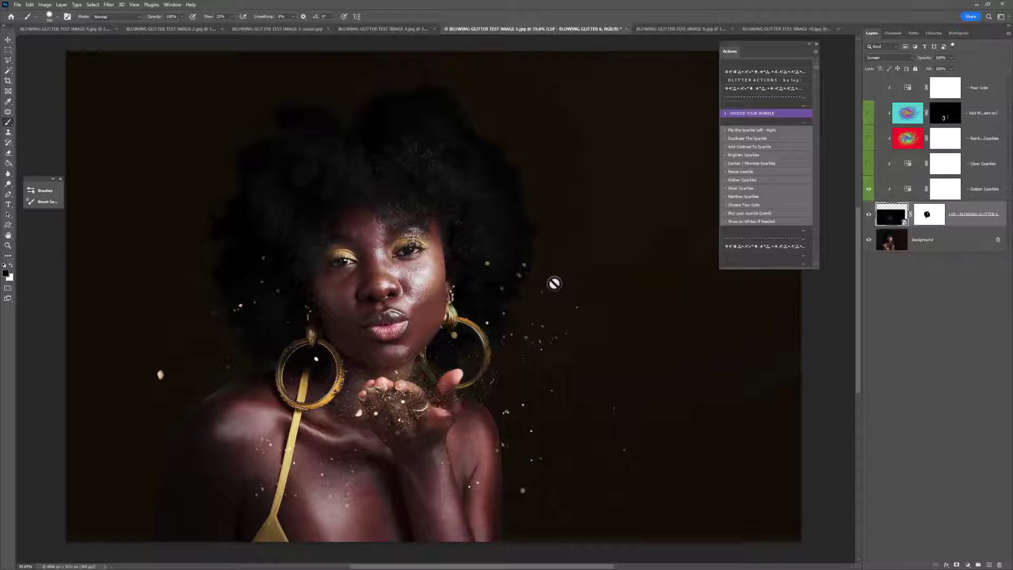
click(994, 196)
shift+click(982, 94)
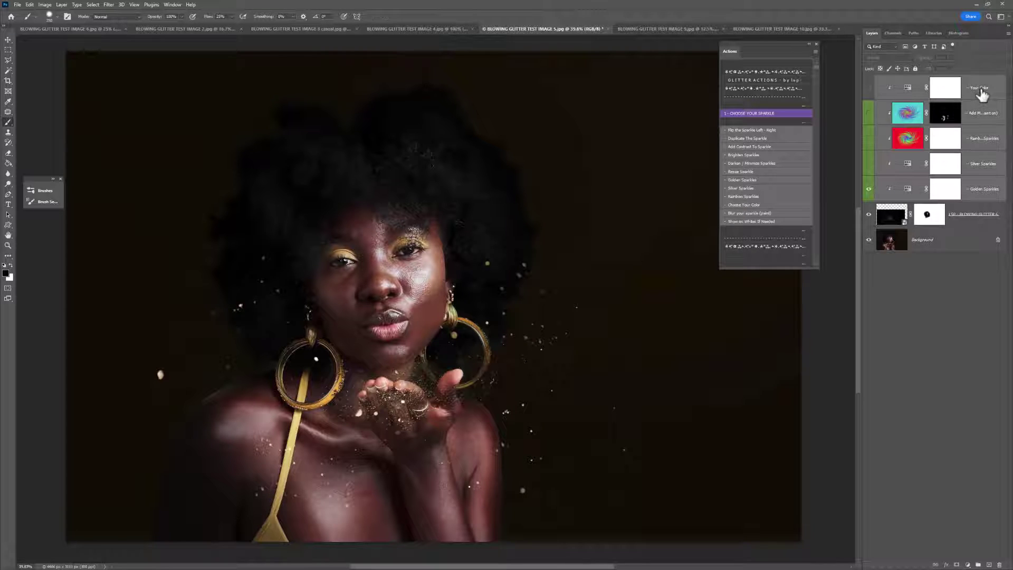
key(Delete)
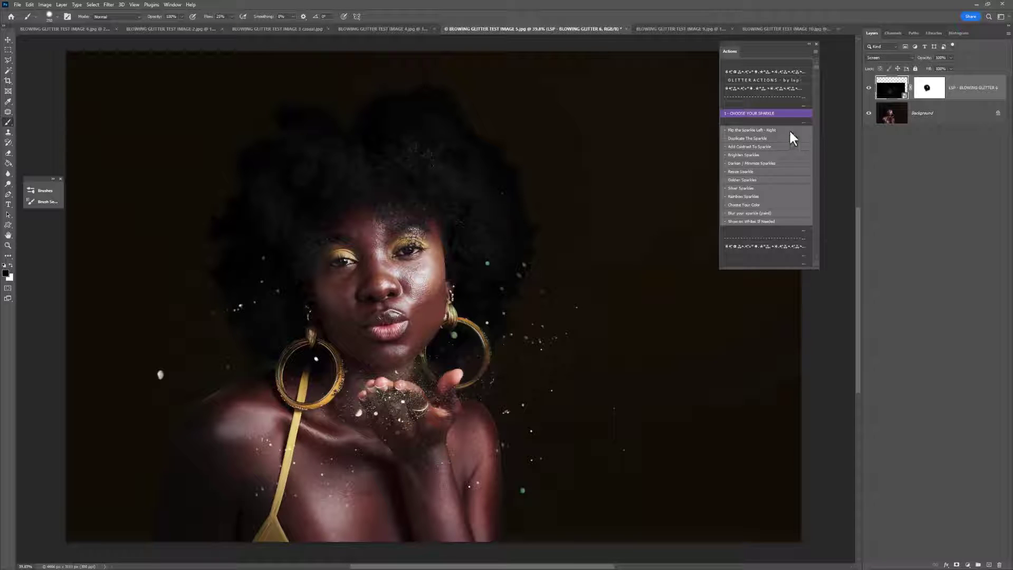
Place LSP - BLOWING GLITTER 7.jpg as an embedded overlay and set its blend mode to Screen.
click(808, 46)
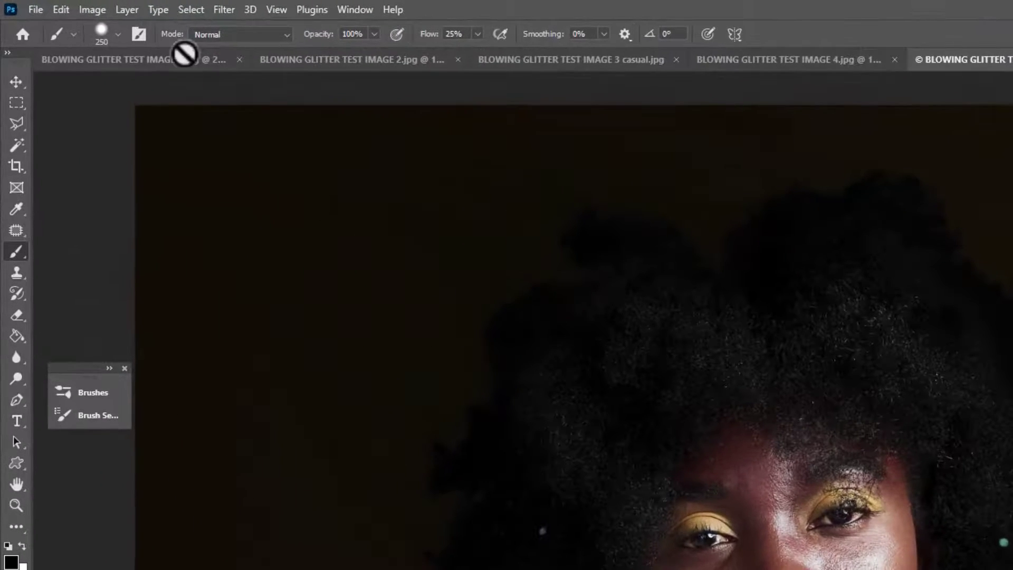
click(35, 10)
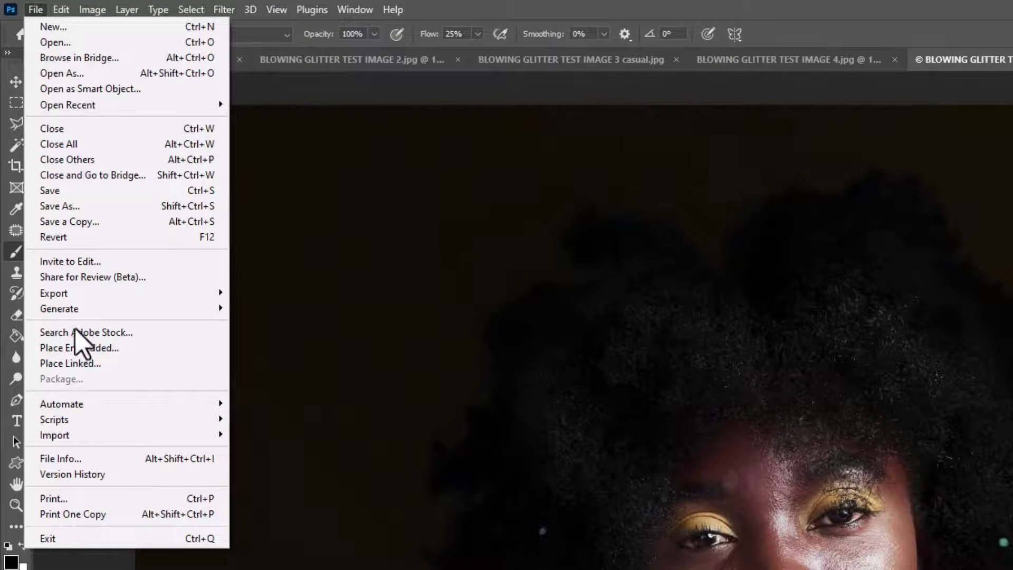
click(78, 349)
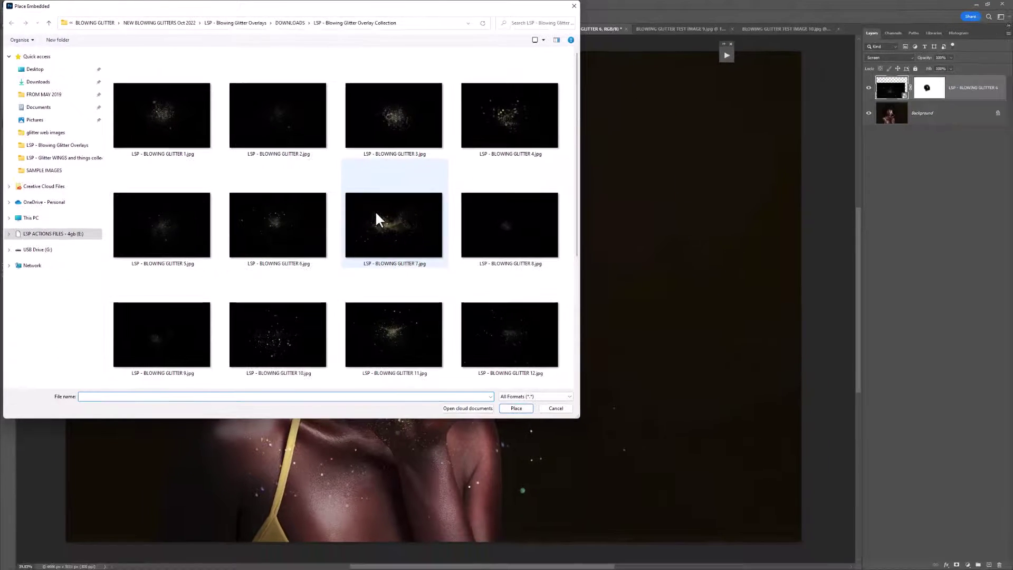
double_click(424, 234)
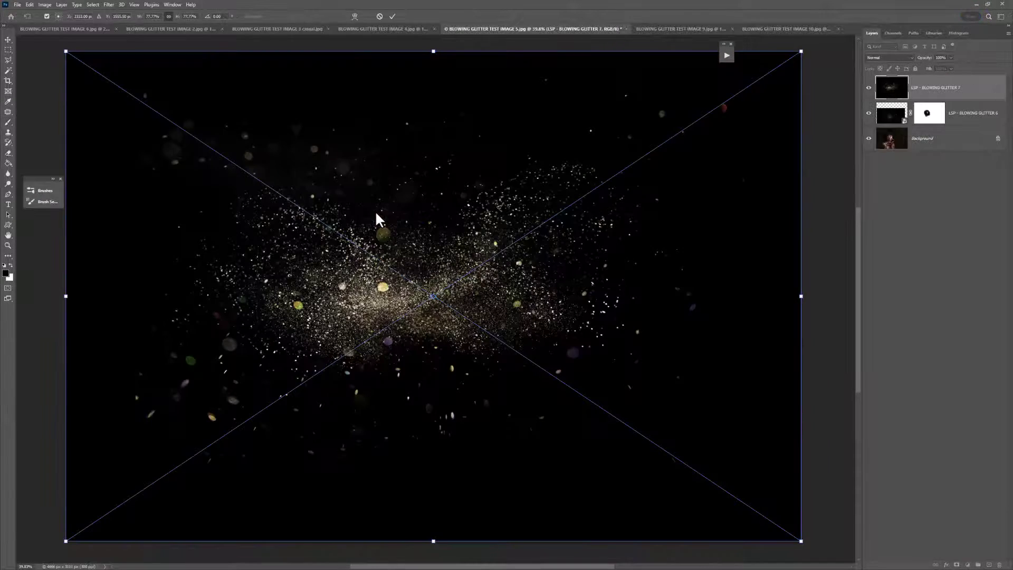
drag(466, 221, 444, 226)
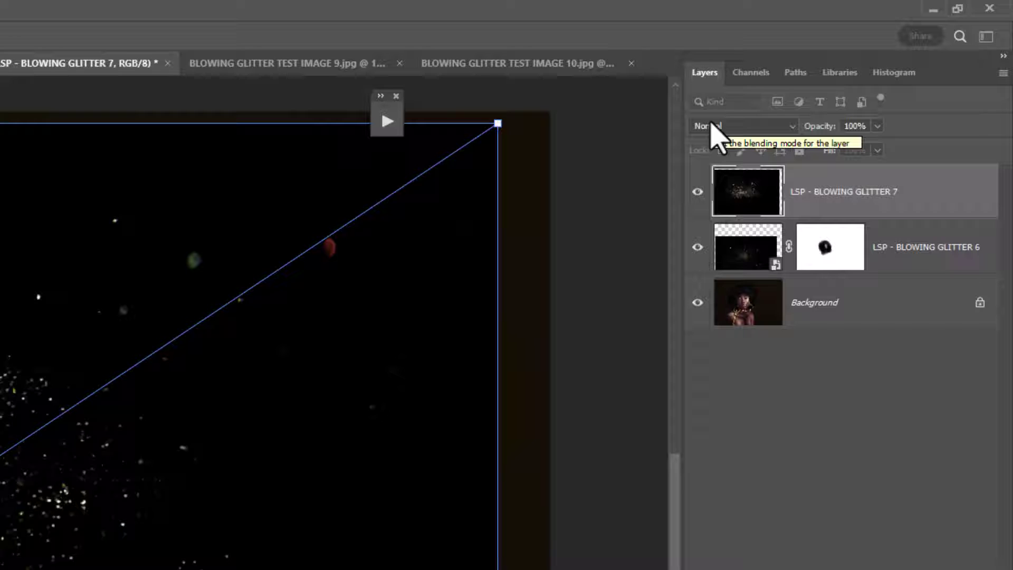
click(716, 127)
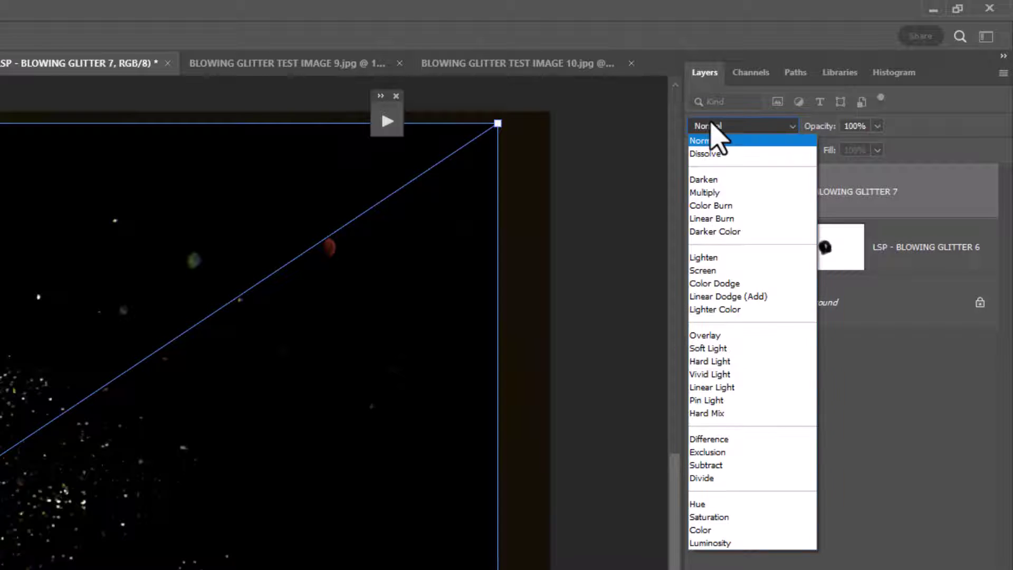
click(701, 271)
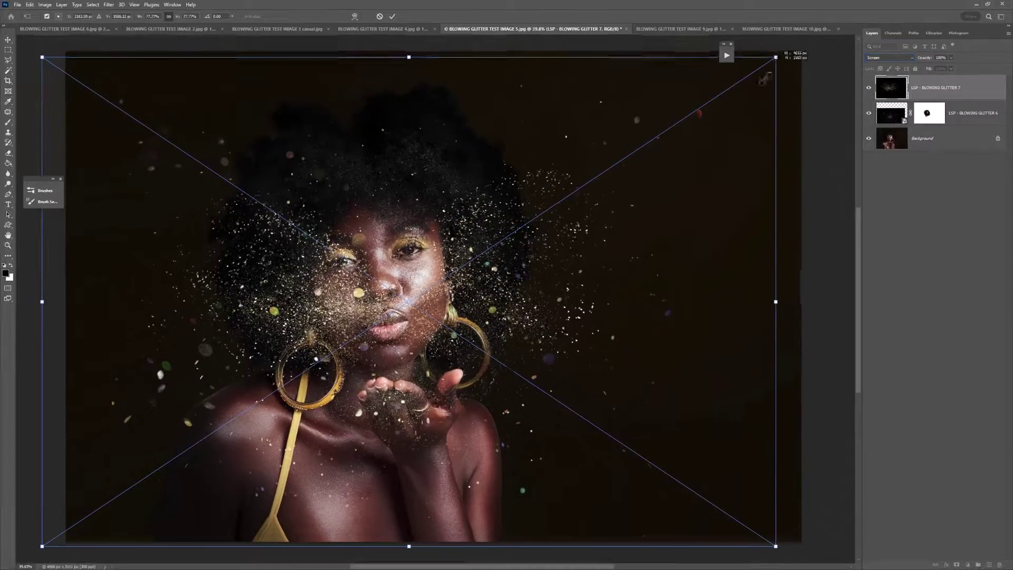
Scale the new glitter overlay to about 60% and position its burst over the woman's hand.
drag(775, 57, 611, 170)
drag(484, 298, 551, 325)
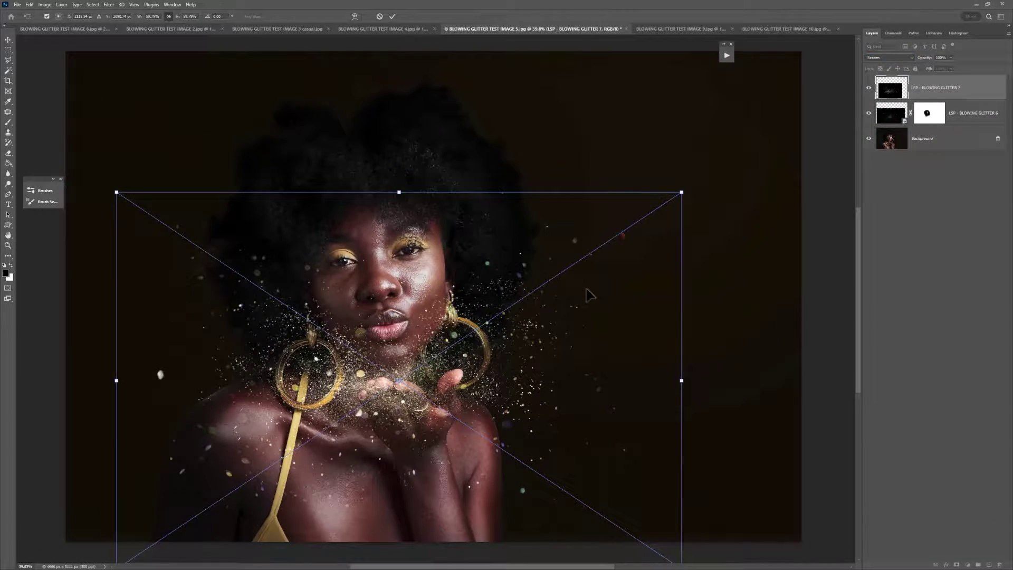
click(392, 16)
key(b)
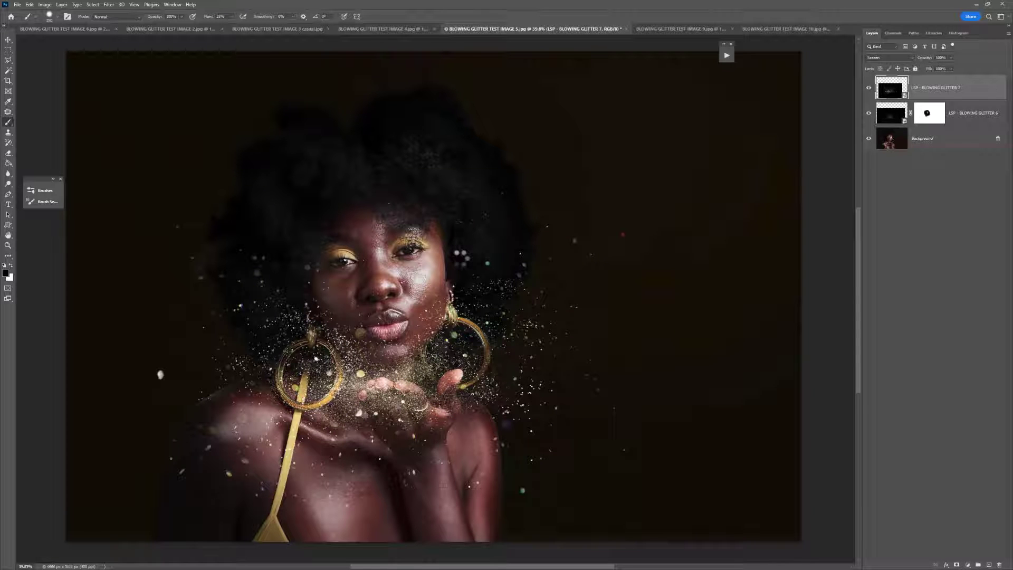
Add a layer mask to the LSP - BLOWING GLITTER 7 layer, brush the glitter off her face, and hide the layer.
click(868, 88)
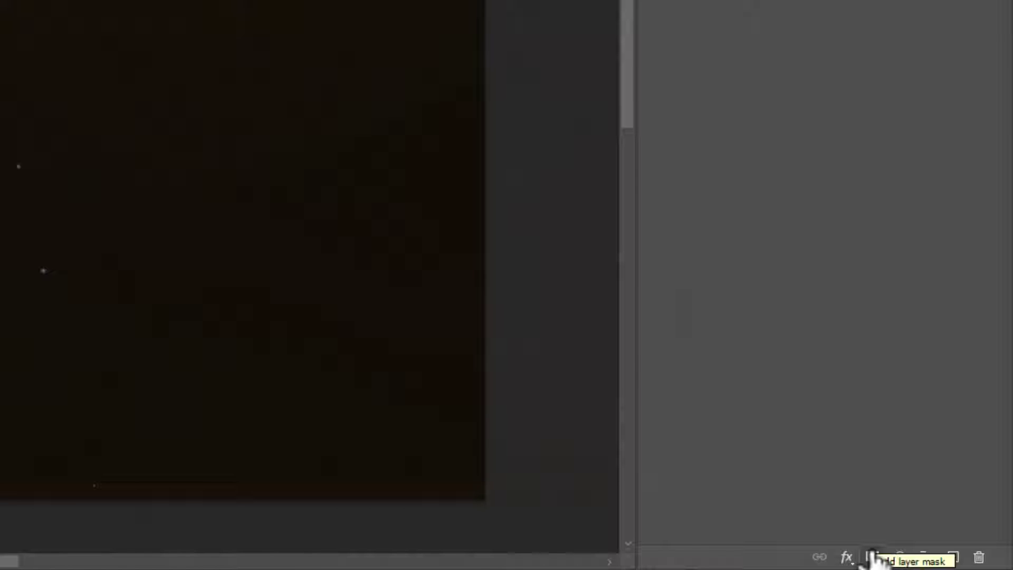
click(871, 557)
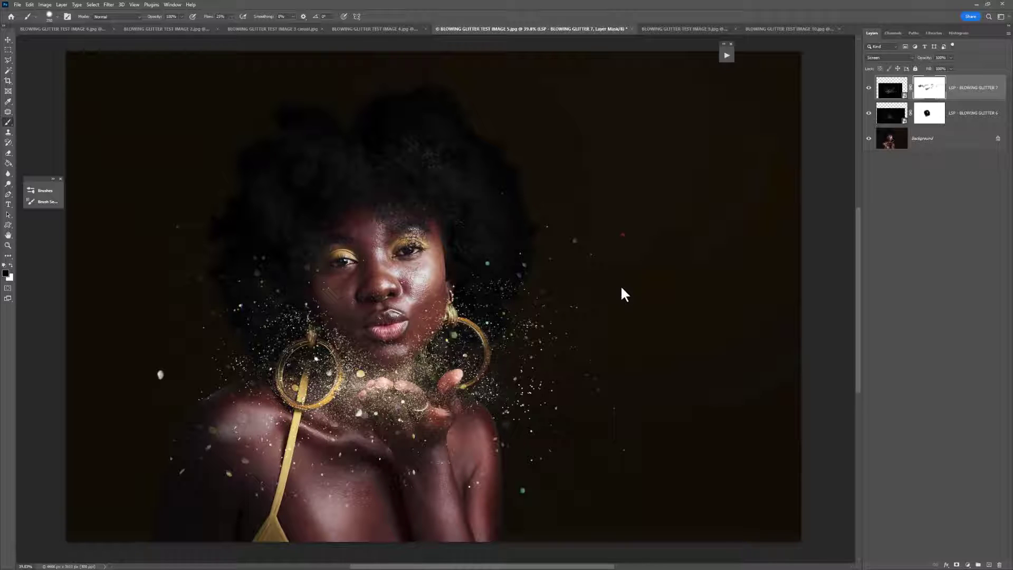
click(869, 87)
On BLOWING GLITTER TEST IMAGE 3 casual.jpg, run the 1 - CHOOSE YOUR SPARKLE action with the LSP - BLOWING GLITTER 15 overlay.
click(726, 55)
drag(688, 52, 748, 63)
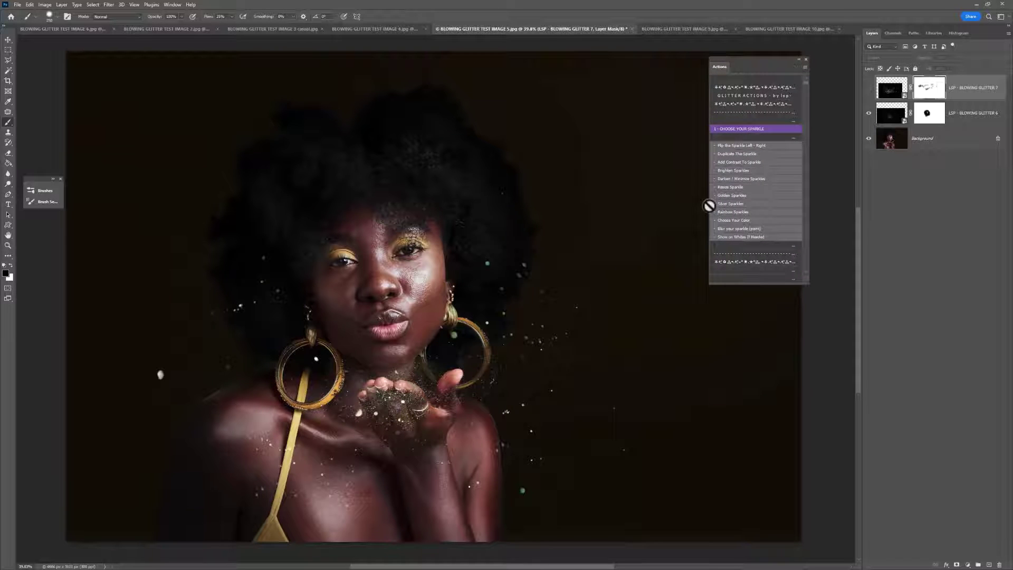
click(253, 29)
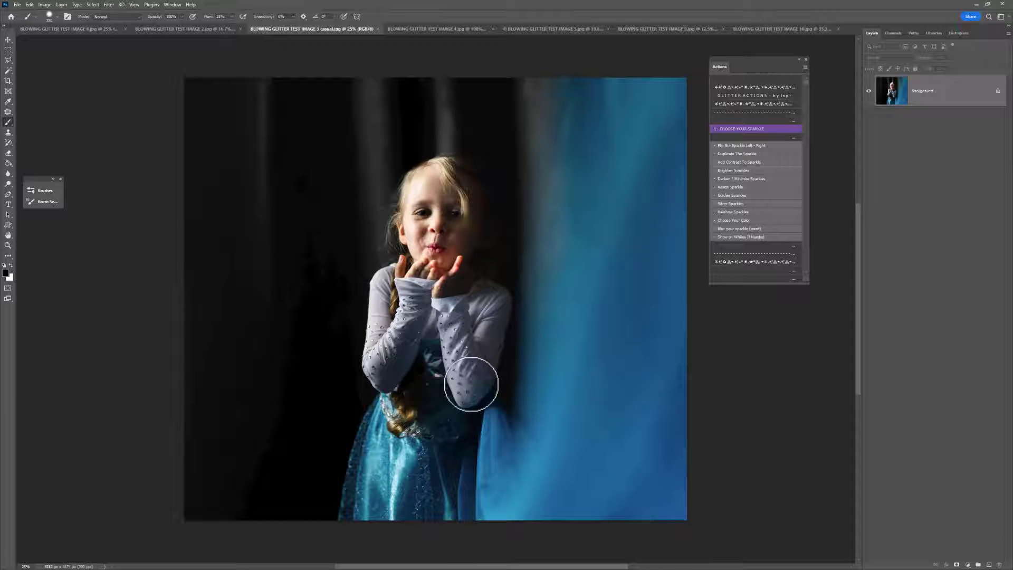
click(746, 128)
click(479, 284)
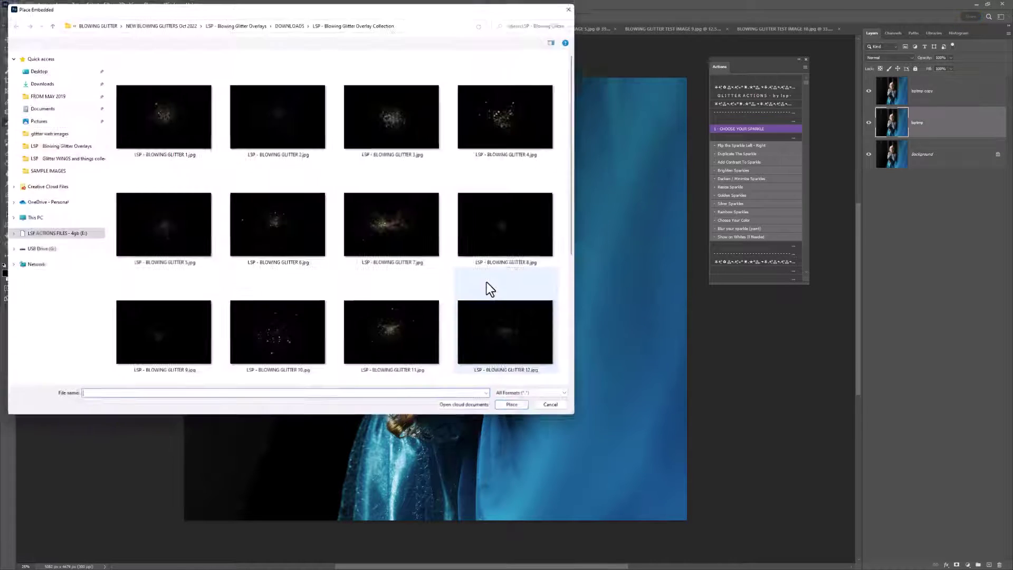
scroll(486, 282, down, 3)
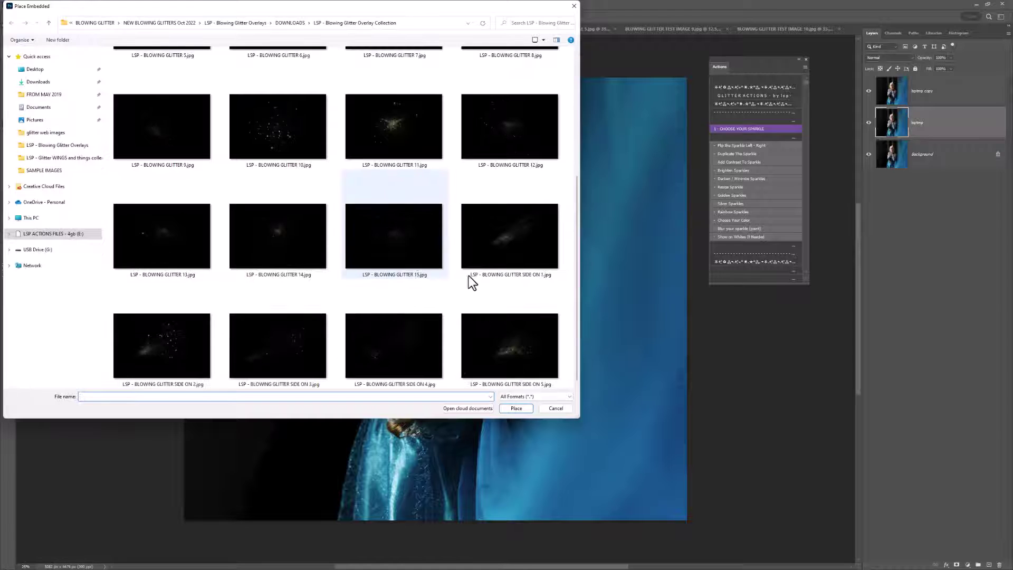
double_click(371, 245)
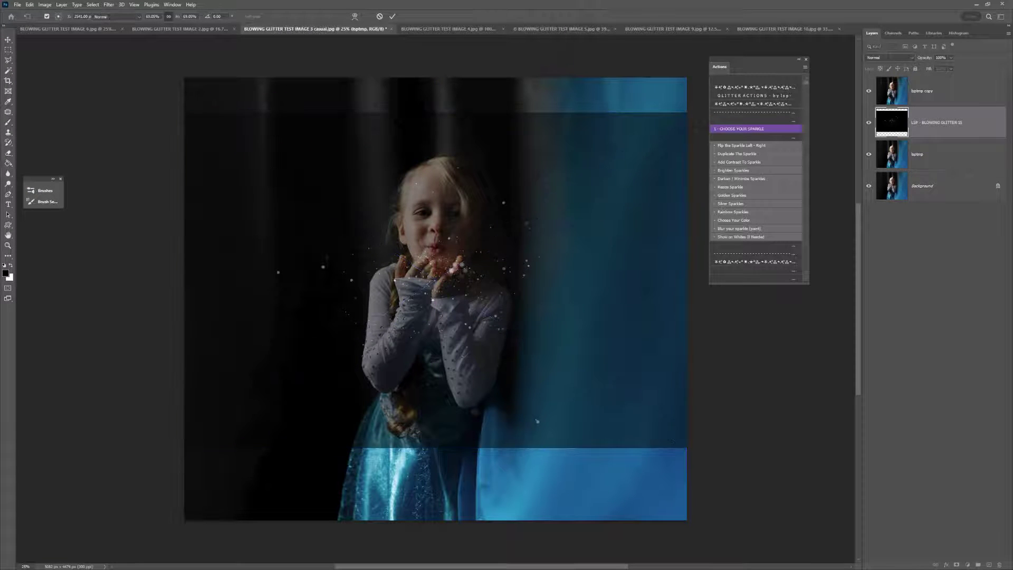
key(Return)
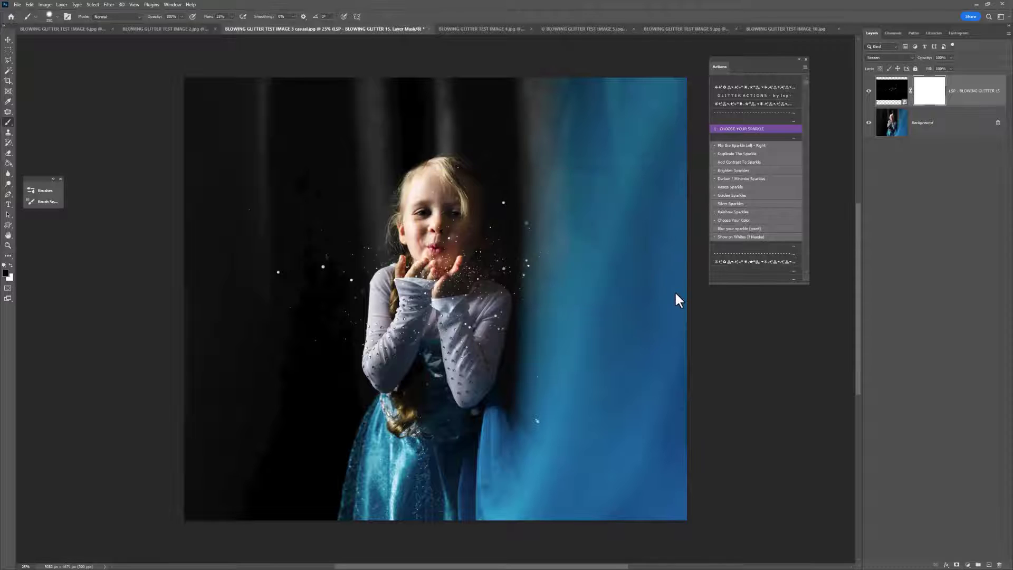
Compare the girl's photo with and without the glitter overlay.
click(869, 92)
click(868, 93)
click(868, 93)
click(869, 93)
On BLOWING GLITTER TEST IMAGE 5.jpg, show the LSP - BLOWING GLITTER 7 layer and compare the portrait with and without both overlays.
click(572, 28)
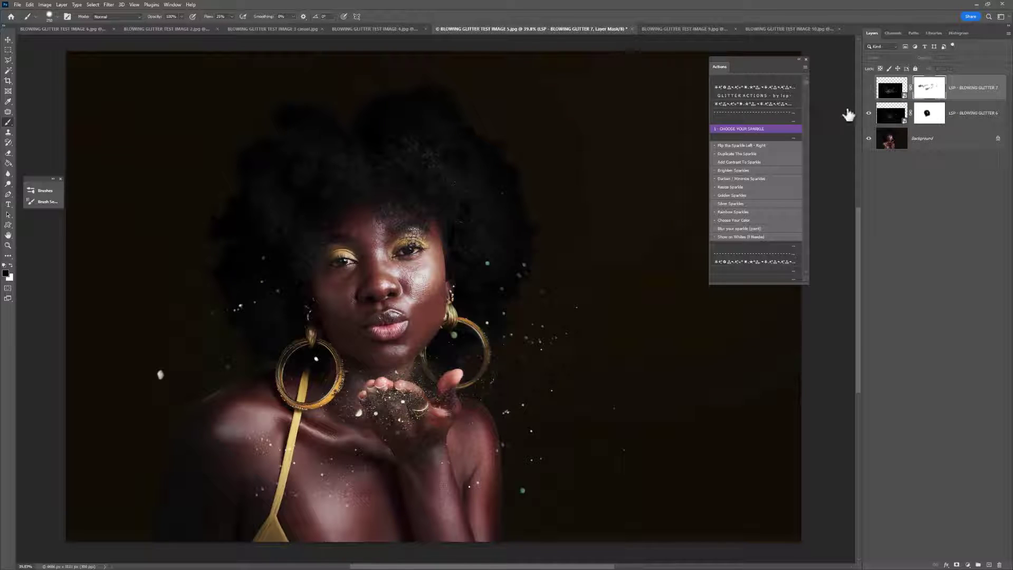
click(869, 88)
drag(869, 114, 868, 88)
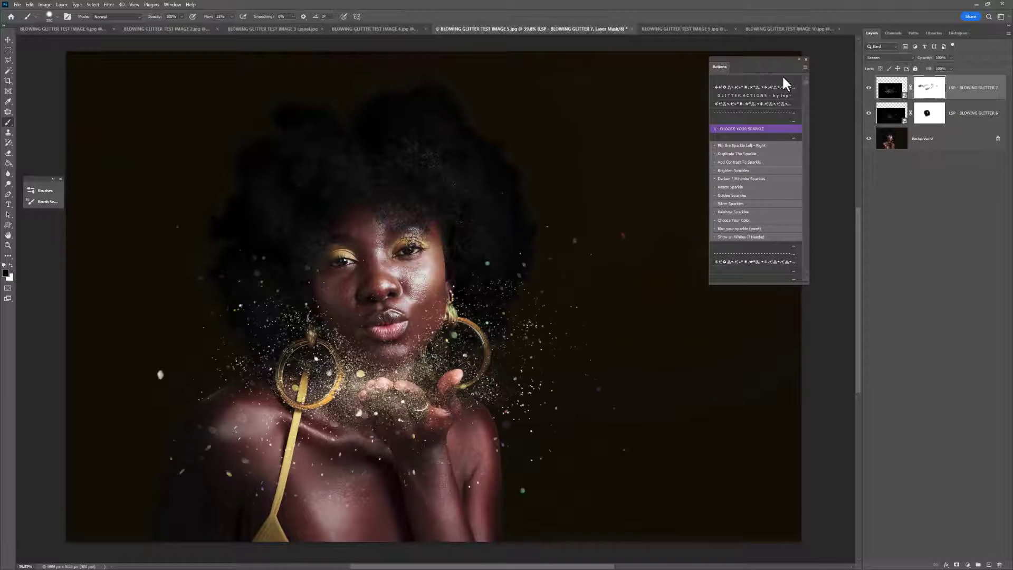
On BLOWING GLITTER TEST IMAGE 4.jpg, run 1 - CHOOSE YOUR SPARKLE with LSP - BLOWING GLITTER 11 and mask the glitter off the face and hat.
click(350, 29)
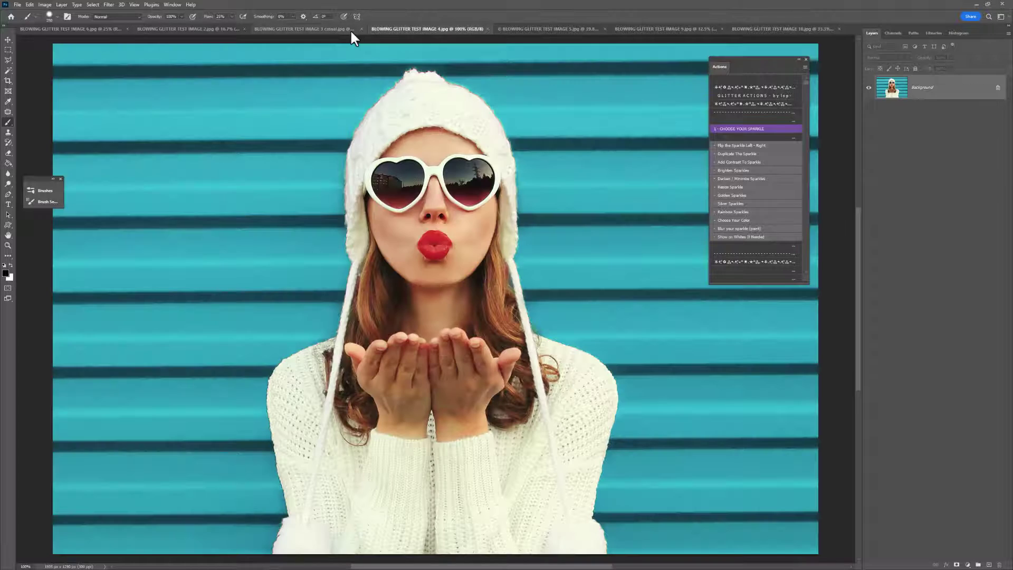
click(721, 128)
click(486, 283)
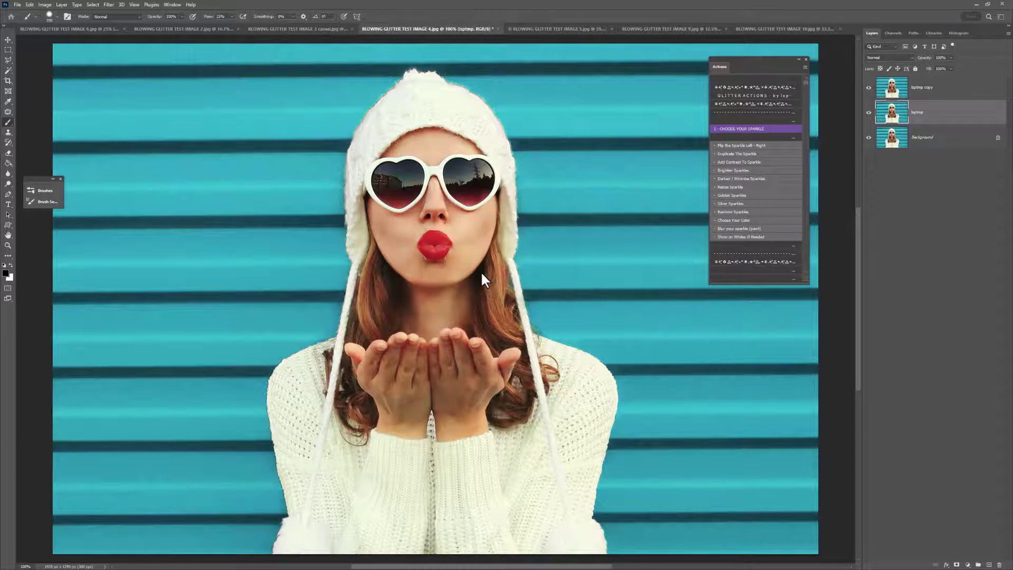
scroll(445, 210, down, 1)
double_click(444, 214)
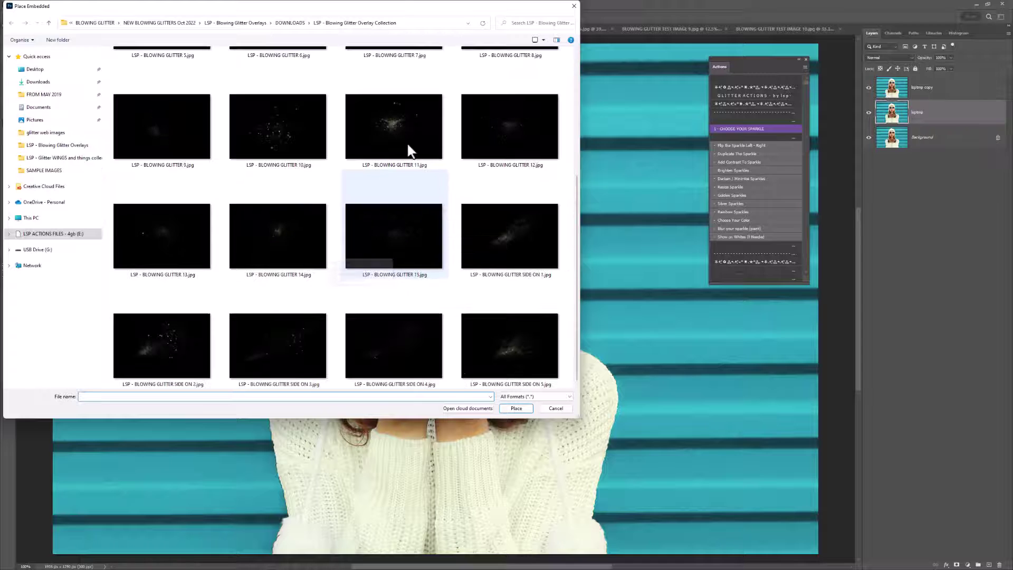
key(Return)
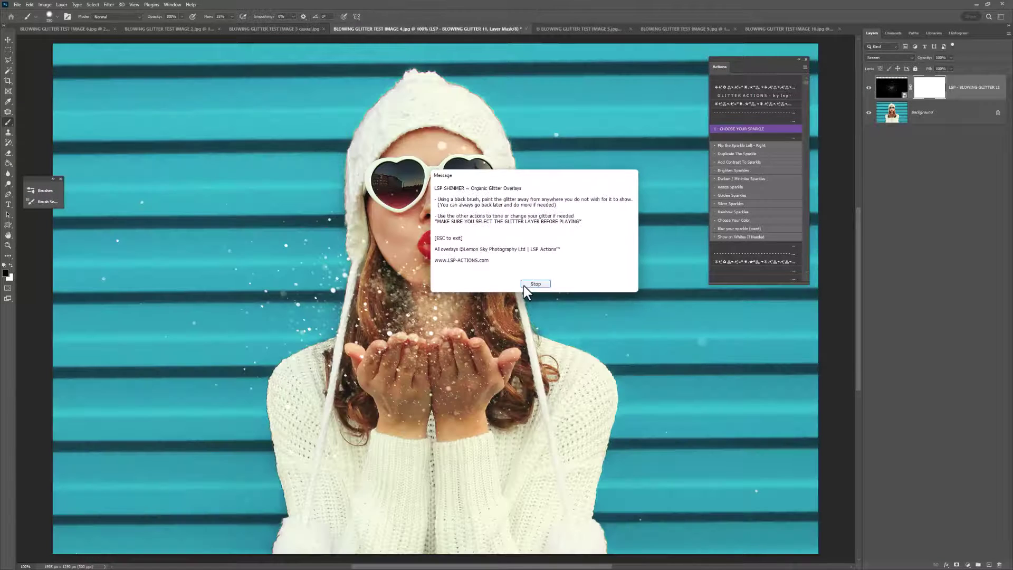
click(524, 285)
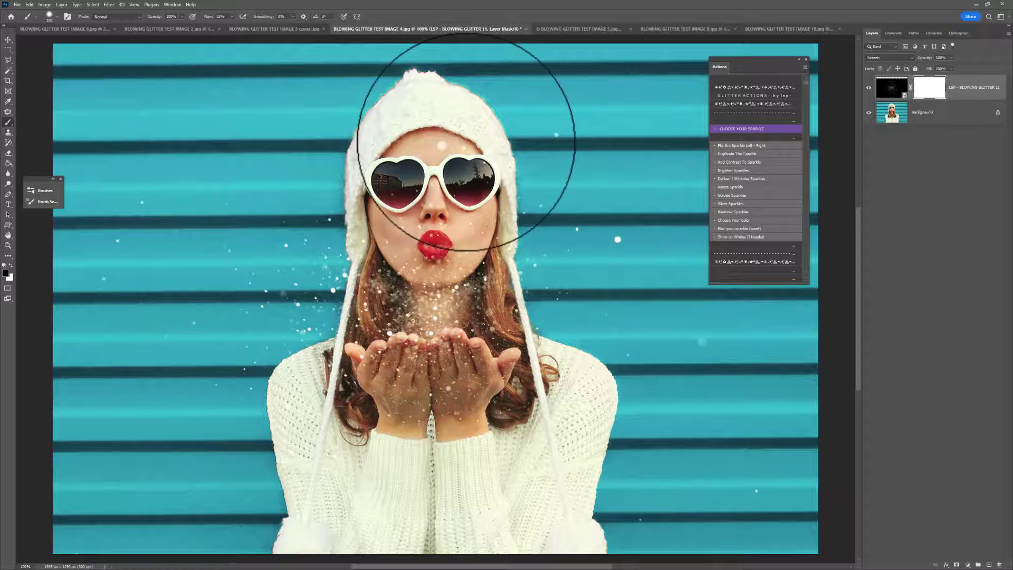
mouse_move(512, 142)
mouse_down()
mouse_move(564, 106)
mouse_move(428, 144)
mouse_move(441, 139)
mouse_move(457, 98)
mouse_move(572, 80)
mouse_move(432, 222)
mouse_up()
Run 1 - CHOOSE YOUR SPARKLE again on the sunglasses portrait, adding the LSP - BLOWING GLITTER 2 overlay at its default placement.
click(743, 128)
click(478, 283)
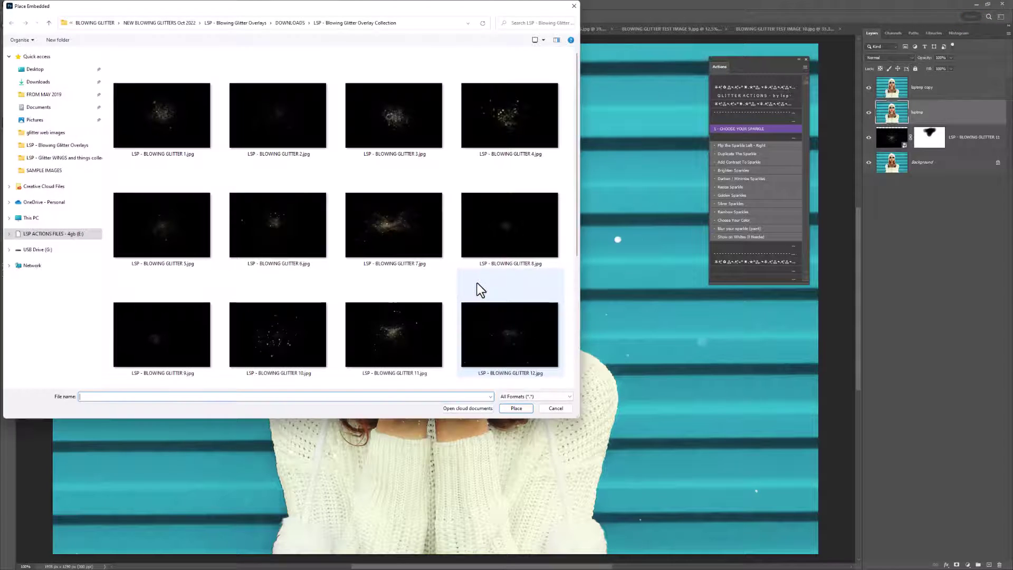
double_click(275, 127)
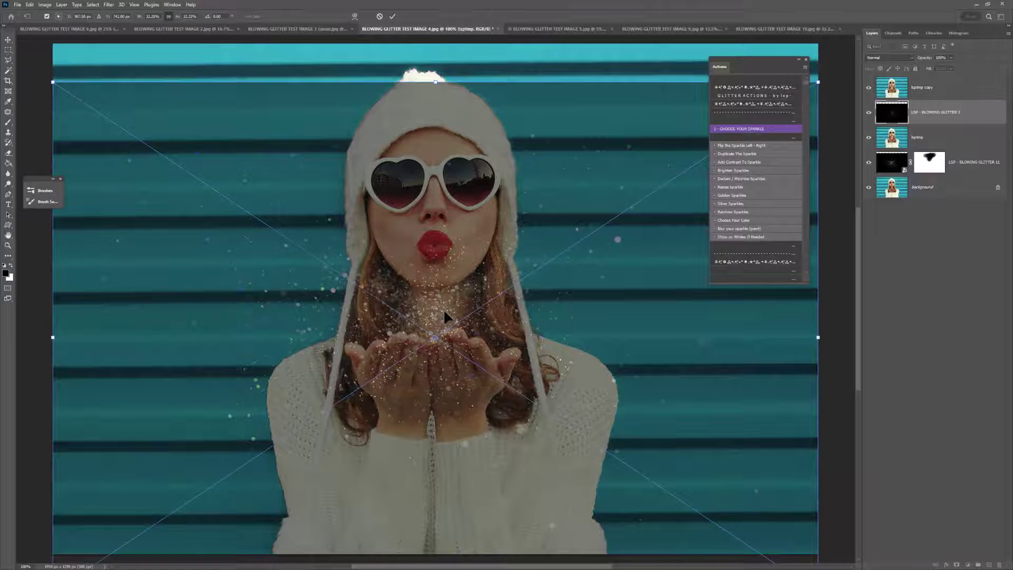
key(Return)
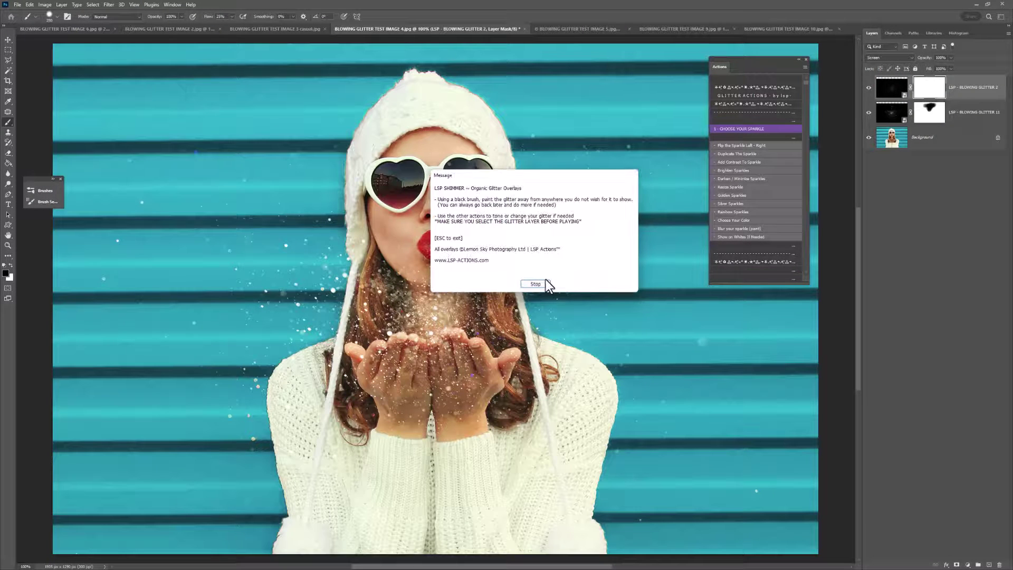
Run 1 - CHOOSE YOUR SPARKLE on the sunglasses portrait, adding the LSP - BLOWING GLITTER 8 overlay at its default placement.
click(534, 284)
click(751, 127)
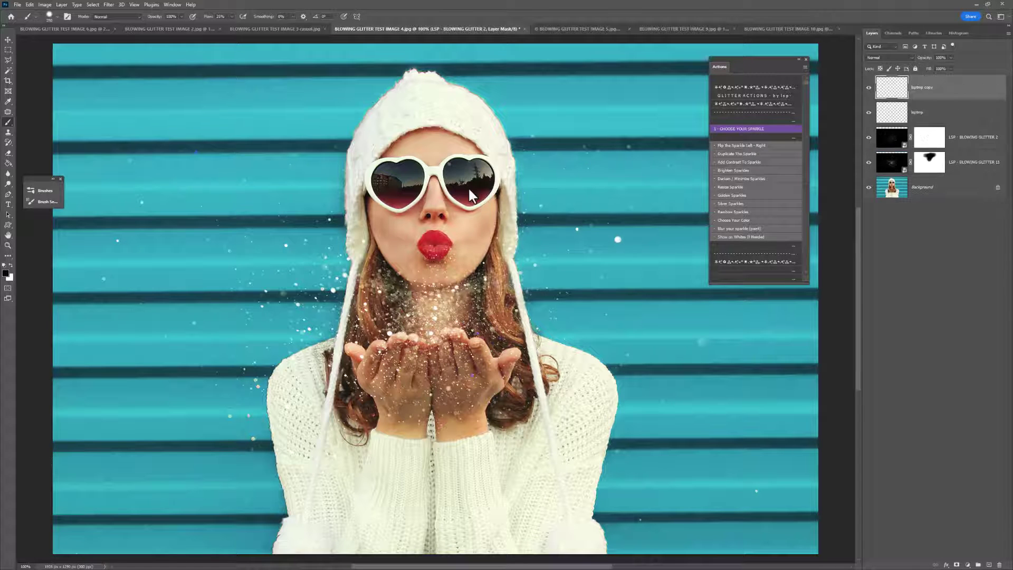
click(475, 282)
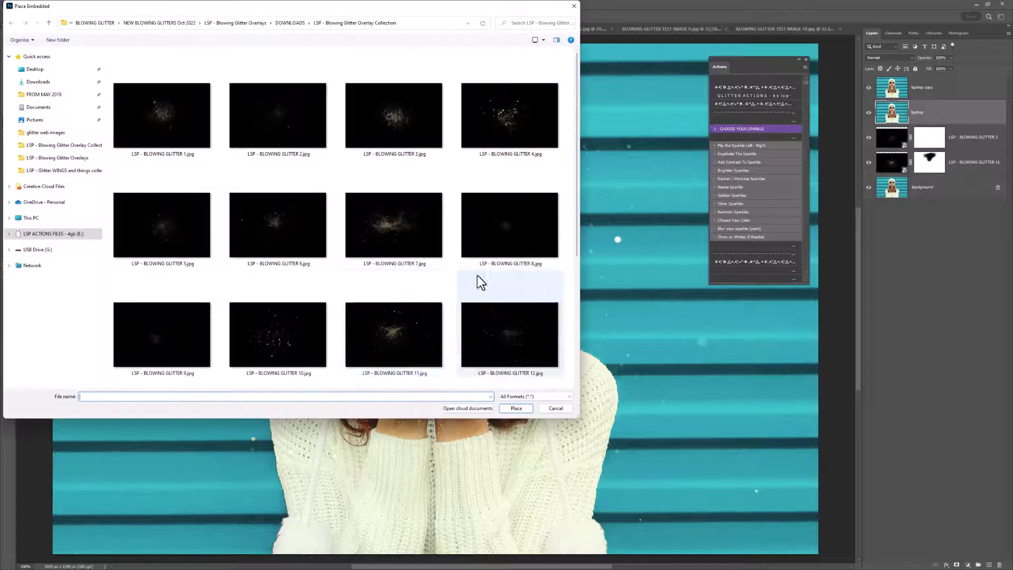
double_click(501, 230)
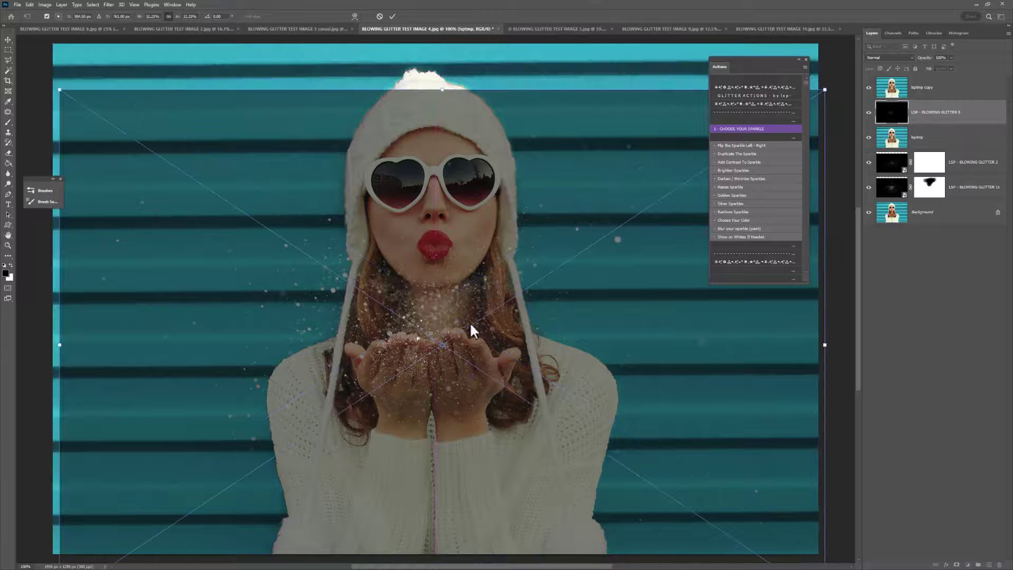
key(Return)
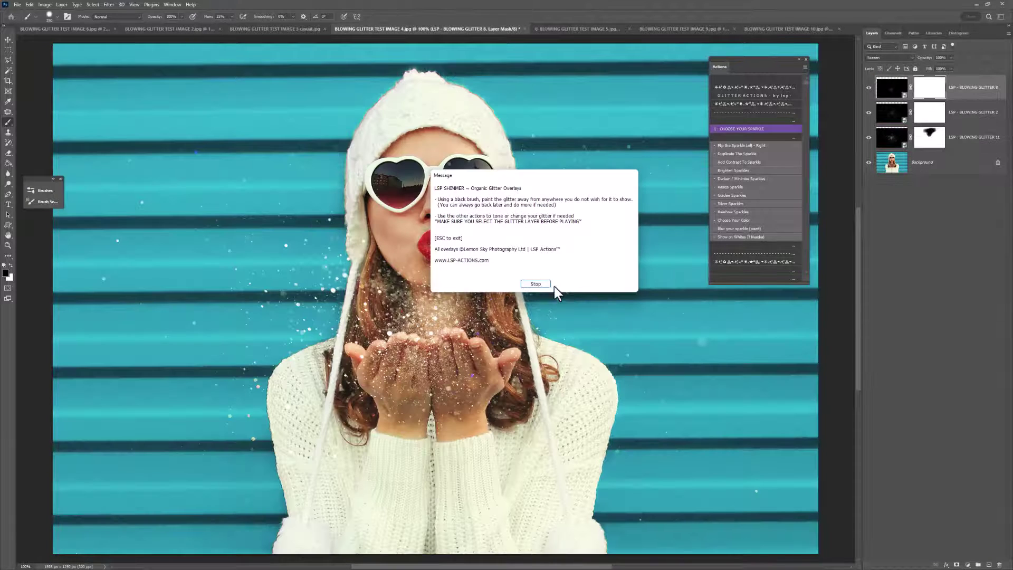
click(536, 284)
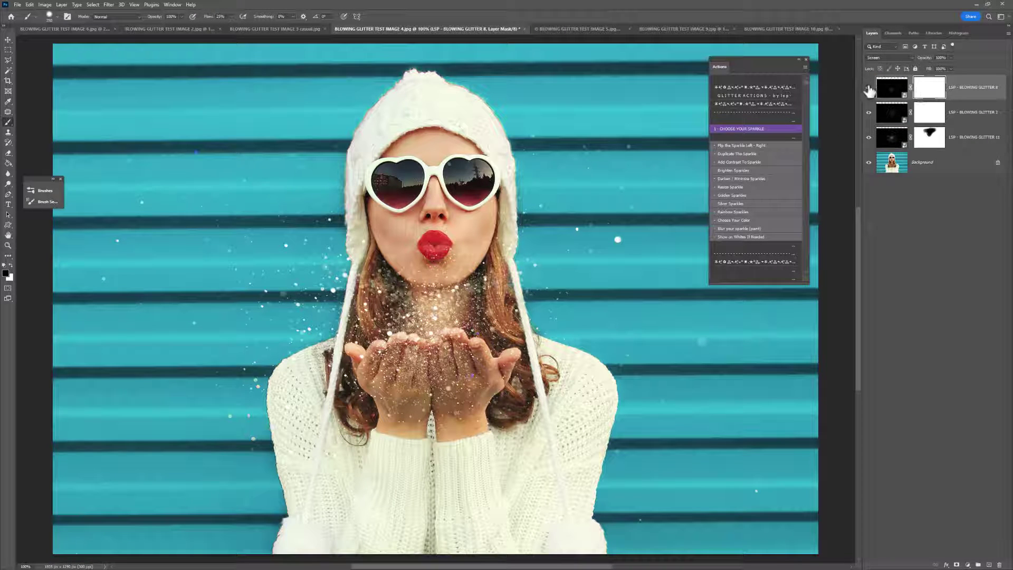
Compare the sunglasses portrait with and without its three stacked glitter overlays.
drag(869, 87, 868, 128)
click(868, 137)
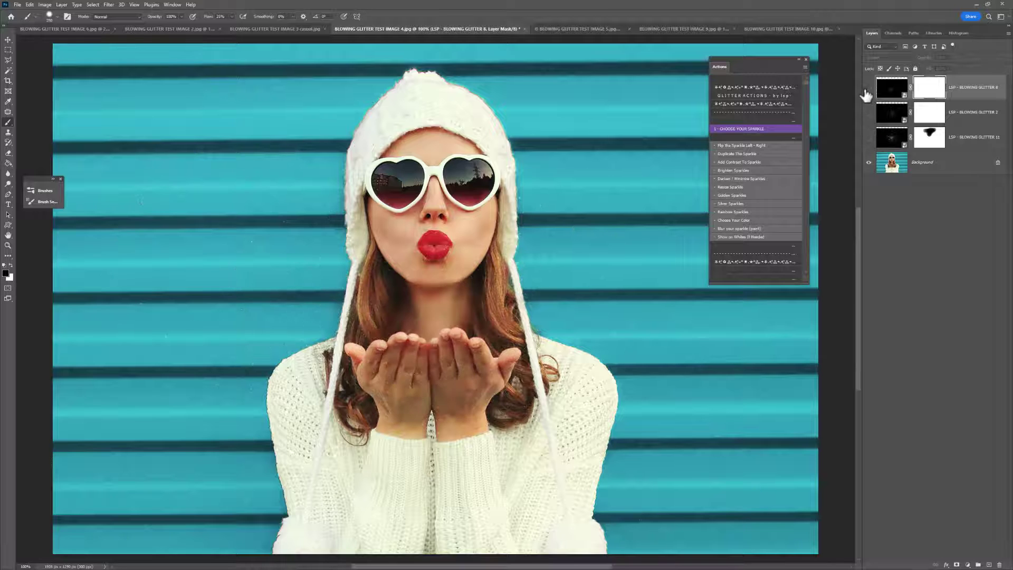
click(869, 88)
click(869, 112)
click(869, 137)
Move the LSP - BLOWING GLITTER 8 overlay slightly upward over the hands and apply the Golden Sparkles action to it.
click(905, 91)
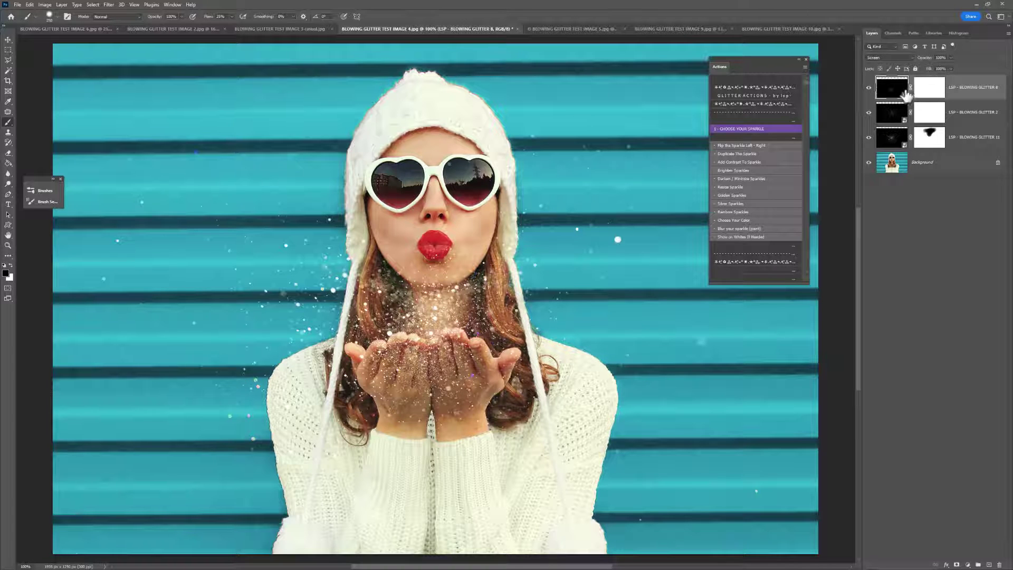
key(v)
mouse_move(530, 380)
mouse_down()
mouse_move(507, 279)
mouse_move(571, 319)
mouse_move(537, 355)
mouse_up()
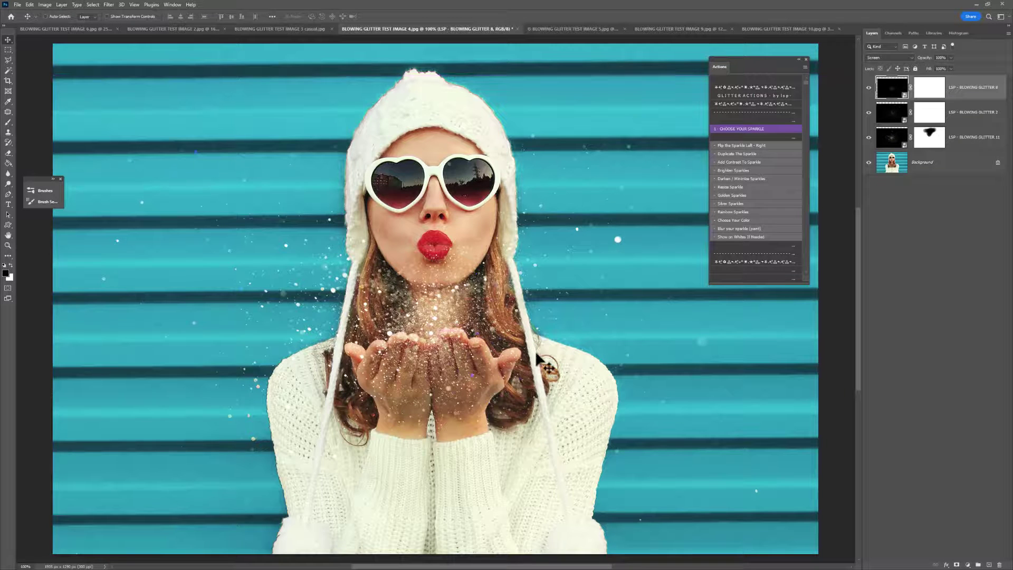
click(736, 195)
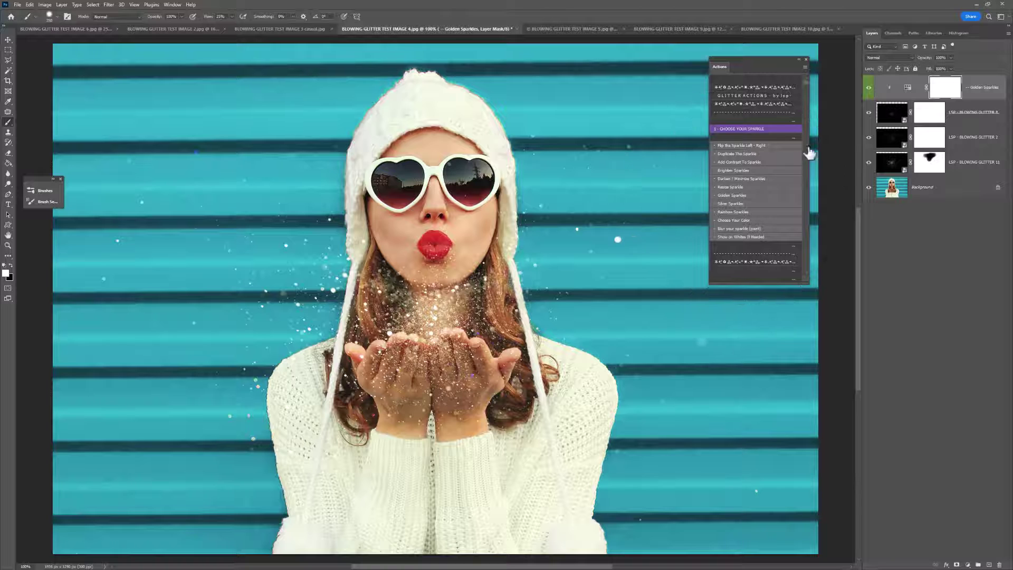
Compare the sunglasses portrait before and after all the glitter, including the golden toning.
drag(868, 167, 863, 99)
drag(869, 167, 862, 102)
drag(869, 167, 865, 67)
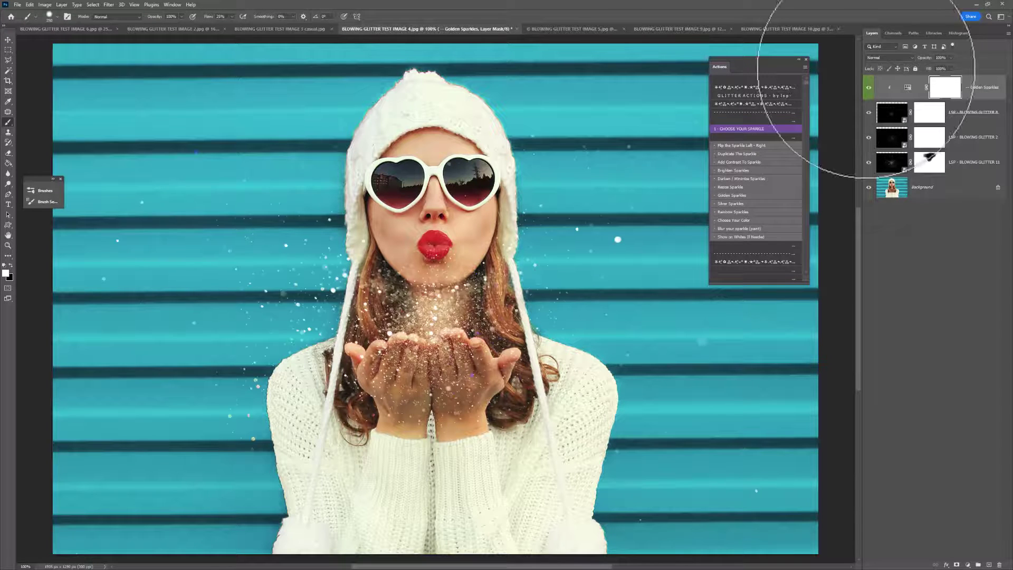
On BLOWING GLITTER TEST IMAGE 2.jpg, run 1 - CHOOSE YOUR SPARKLE and place the LSP - BLOWING GLITTER 14 overlay.
click(285, 29)
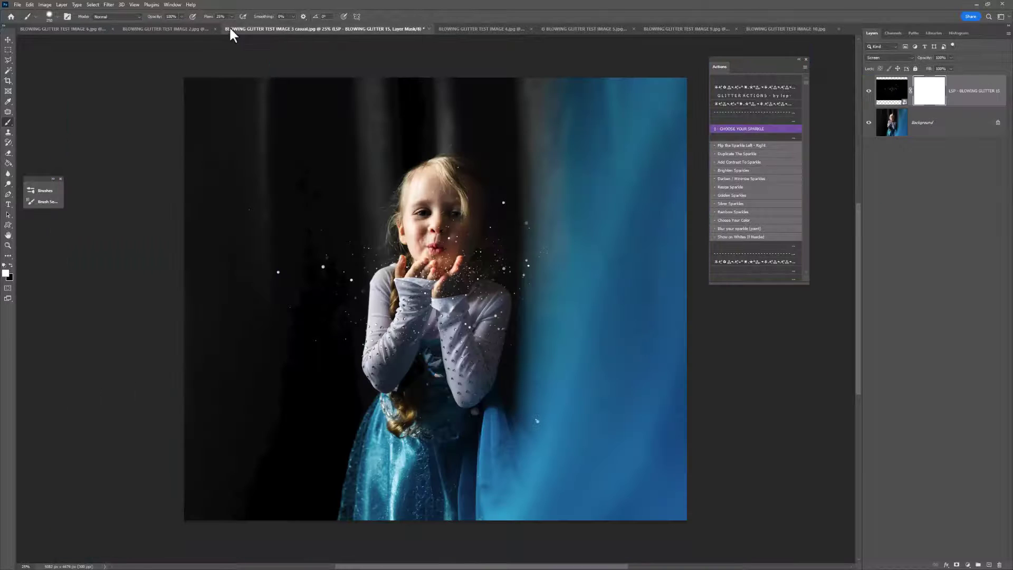
click(165, 29)
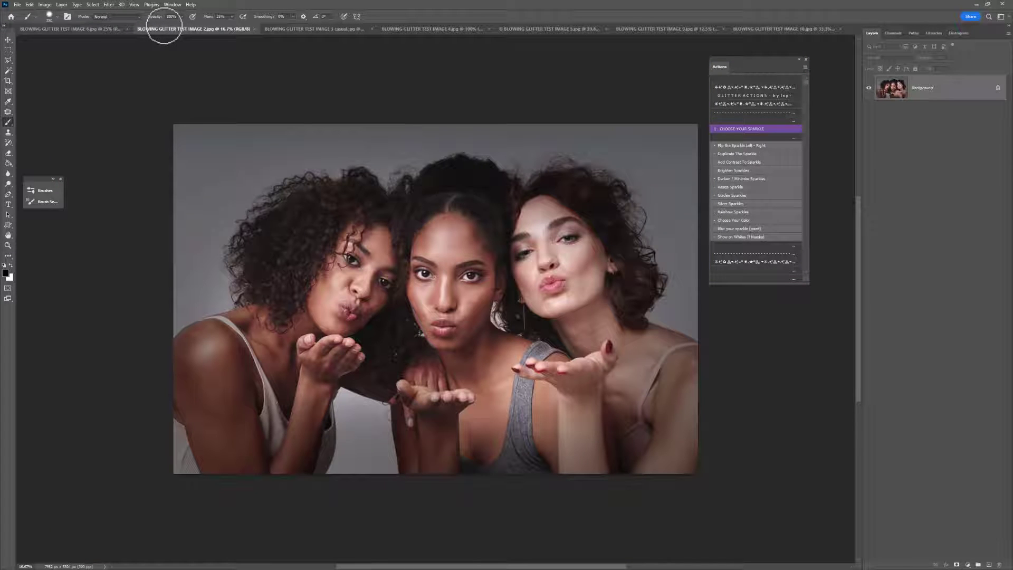
click(731, 128)
click(488, 282)
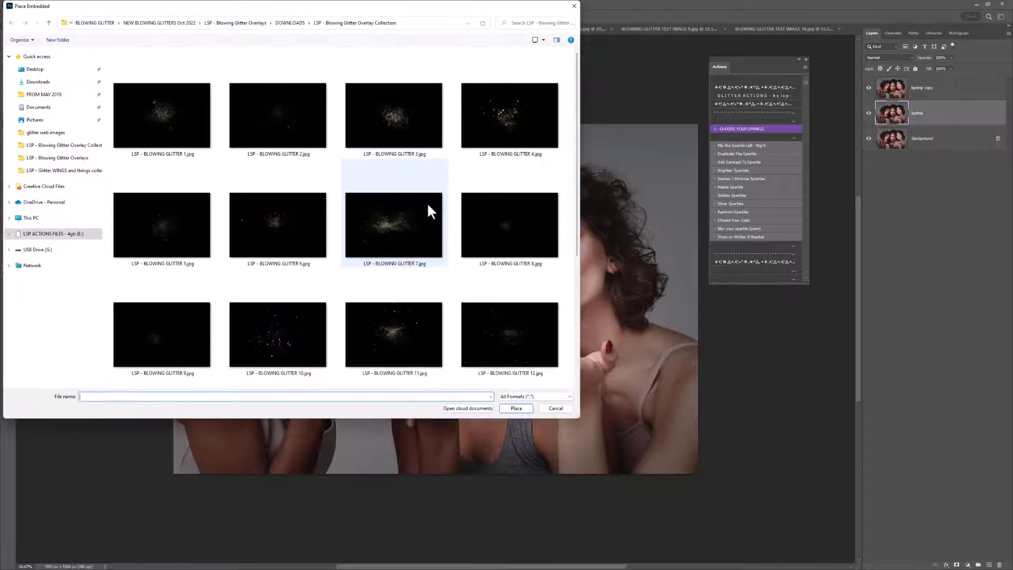
scroll(428, 211, down, 3)
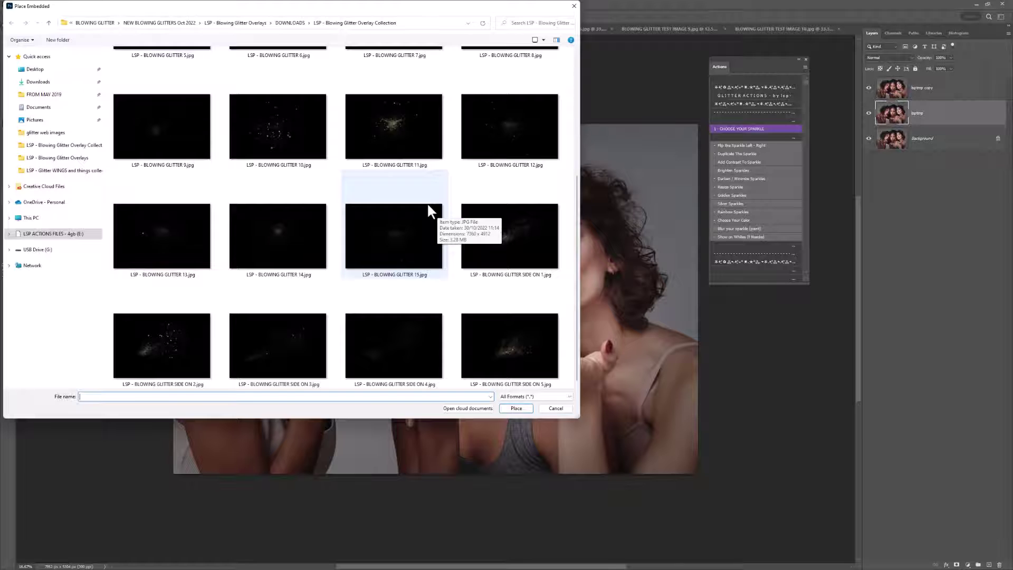
double_click(288, 266)
Enlarge the LSP - BLOWING GLITTER 14 overlay, position it above the middle woman's open hand and finish the action.
drag(461, 364, 494, 391)
drag(701, 380, 757, 387)
drag(678, 387, 745, 389)
drag(519, 417, 507, 391)
key(Return)
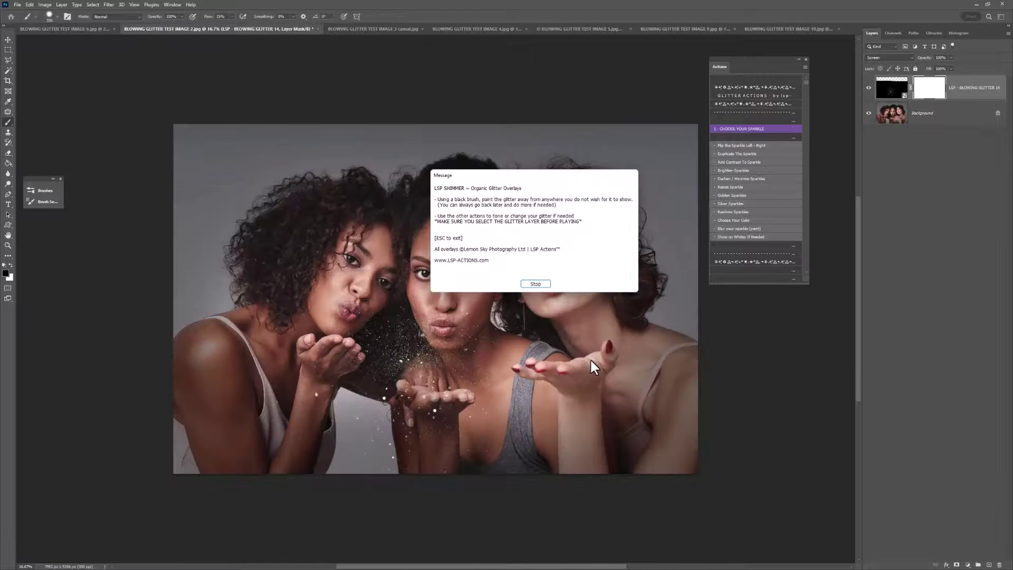
click(545, 284)
Run 1 - CHOOSE YOUR SPARKLE with LSP - BLOWING GLITTER 6, scaled to about 72% and centred on the hand of the woman in the white top.
click(744, 129)
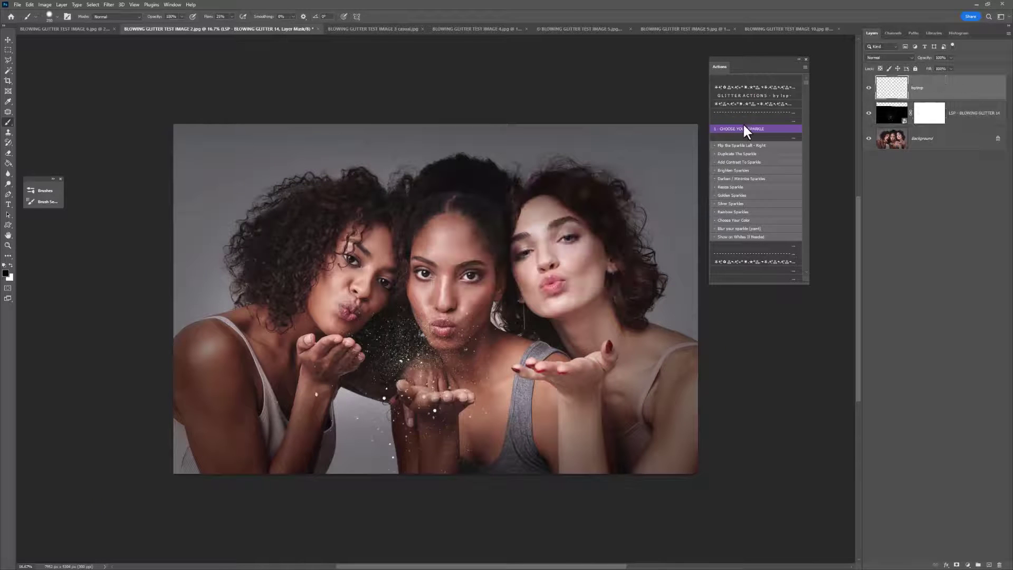
click(477, 282)
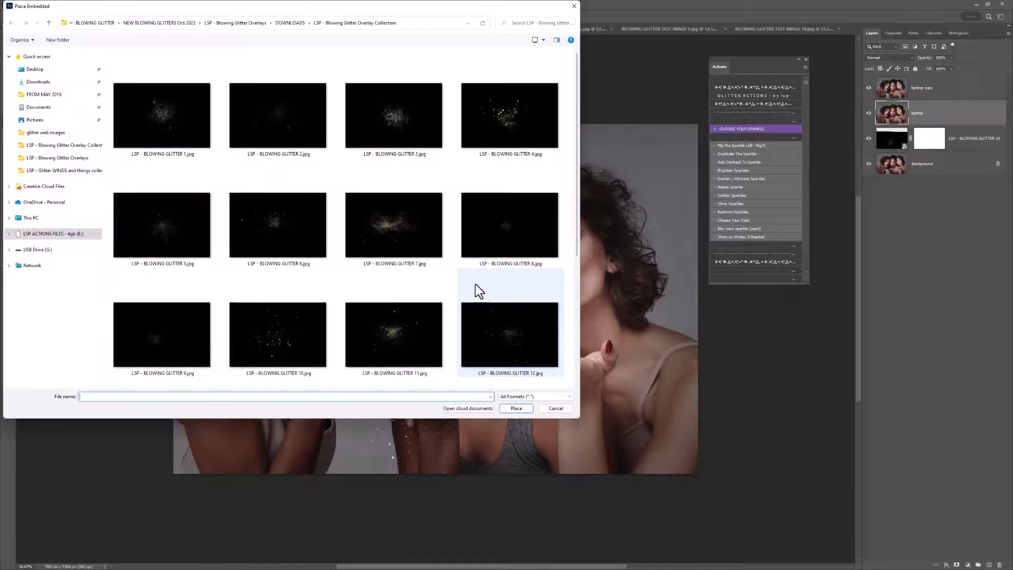
double_click(293, 225)
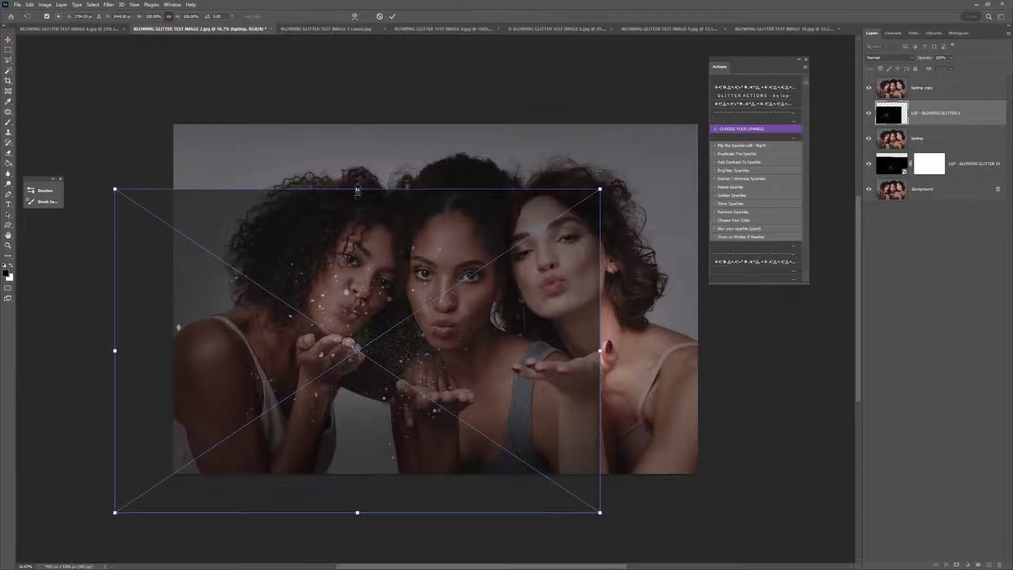
drag(357, 189, 359, 271)
drag(364, 322, 379, 272)
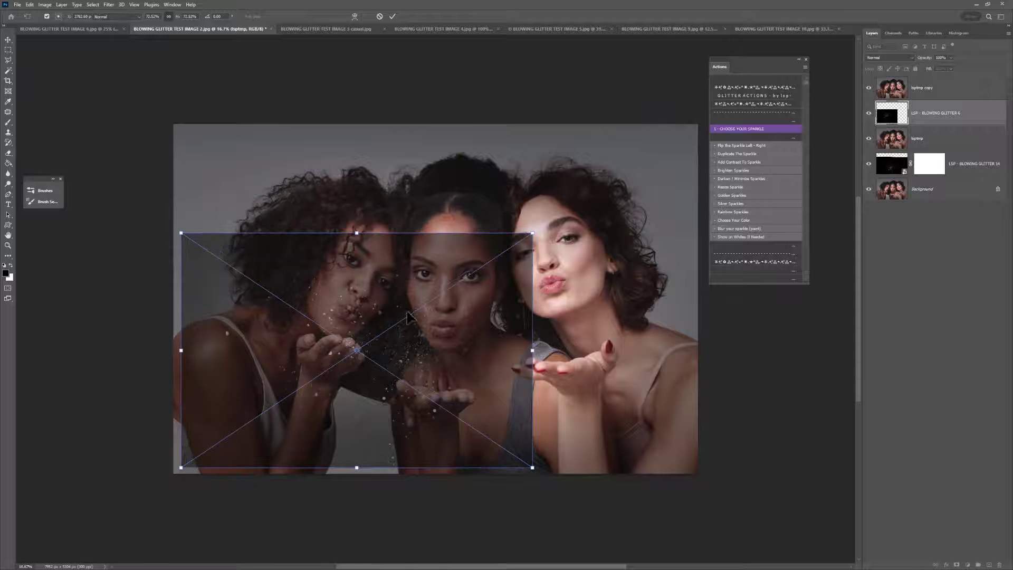
key(Return)
click(532, 281)
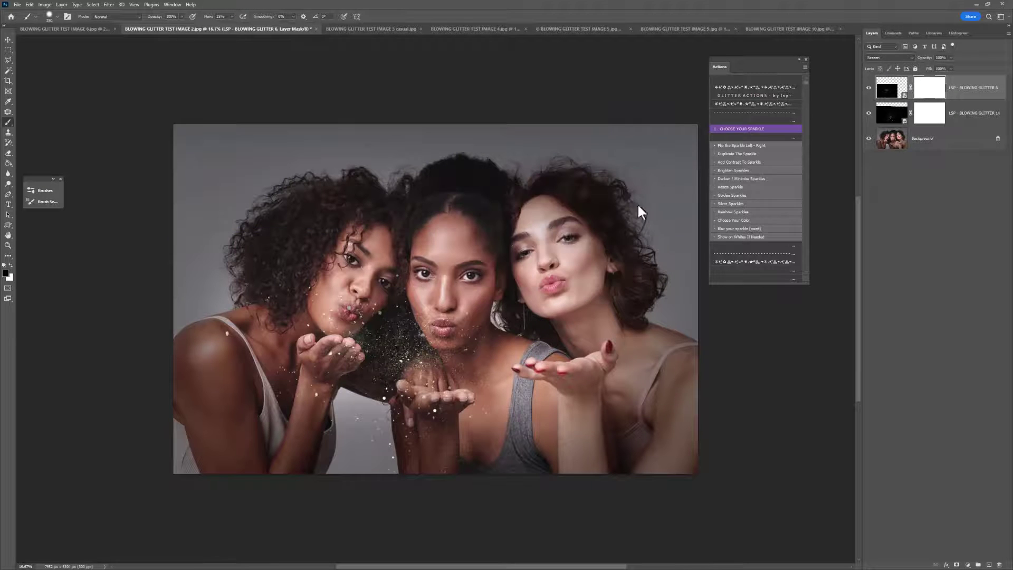
Run 1 - CHOOSE YOUR SPARKLE with LSP - BLOWING GLITTER 11, positioned over the hand of the woman with red nails.
click(742, 126)
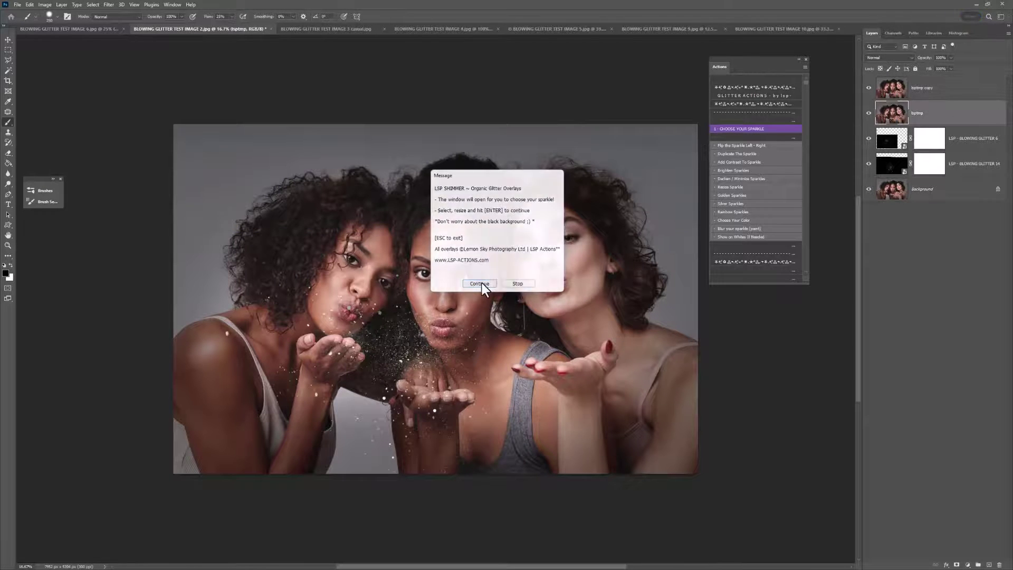
click(480, 283)
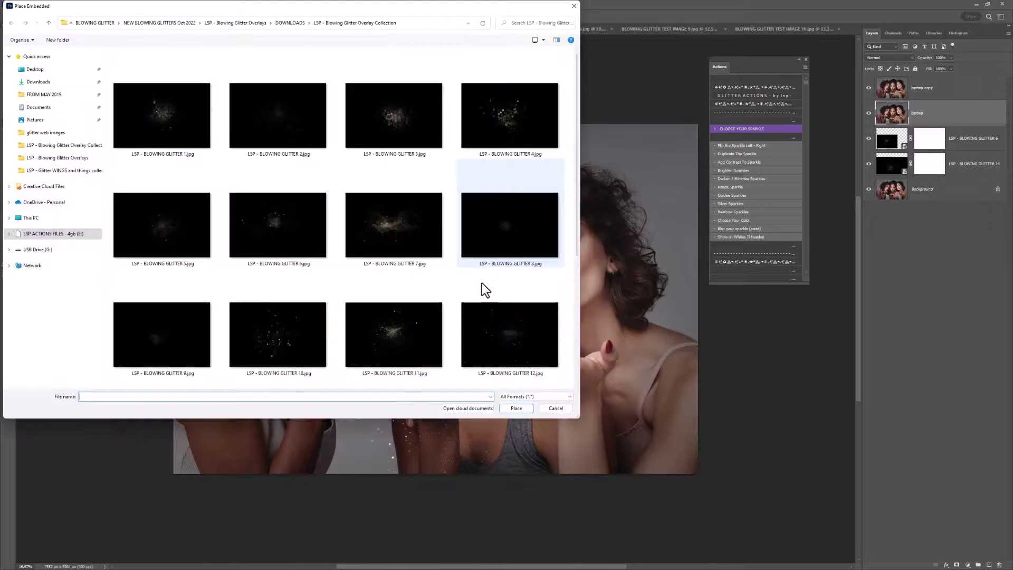
double_click(387, 328)
drag(469, 316, 580, 362)
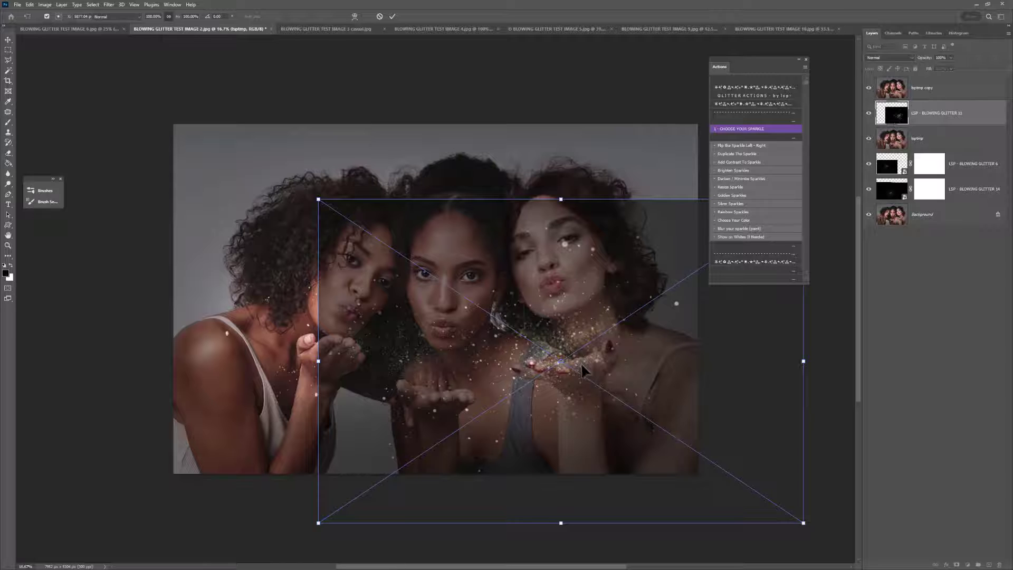
key(Return)
click(549, 287)
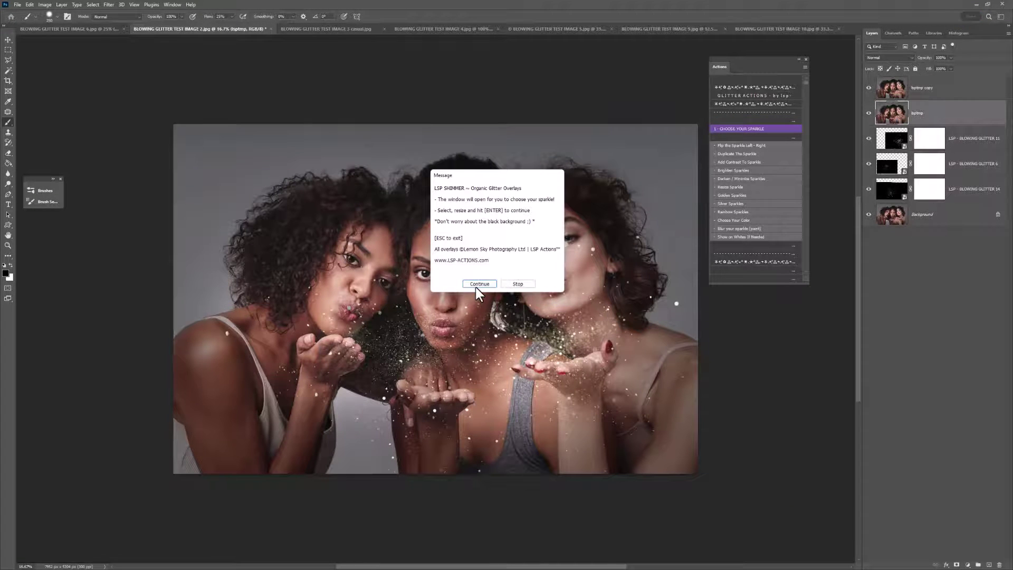
Add the LSP - BLOWING GLITTER 1 overlay above the middle woman's hand through 1 - CHOOSE YOUR SPARKLE.
click(475, 287)
scroll(380, 245, down, 3)
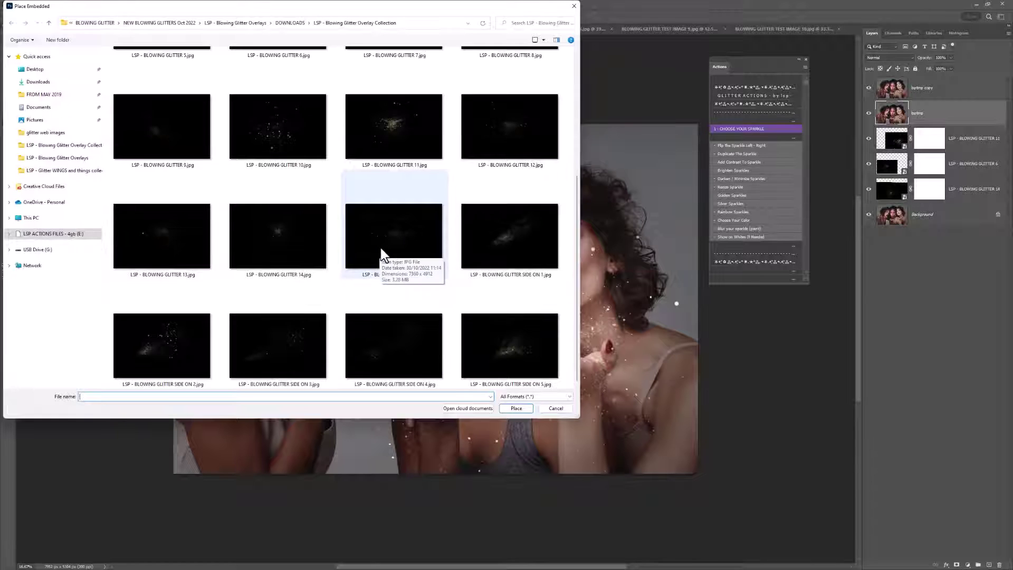
scroll(279, 268, up, 5)
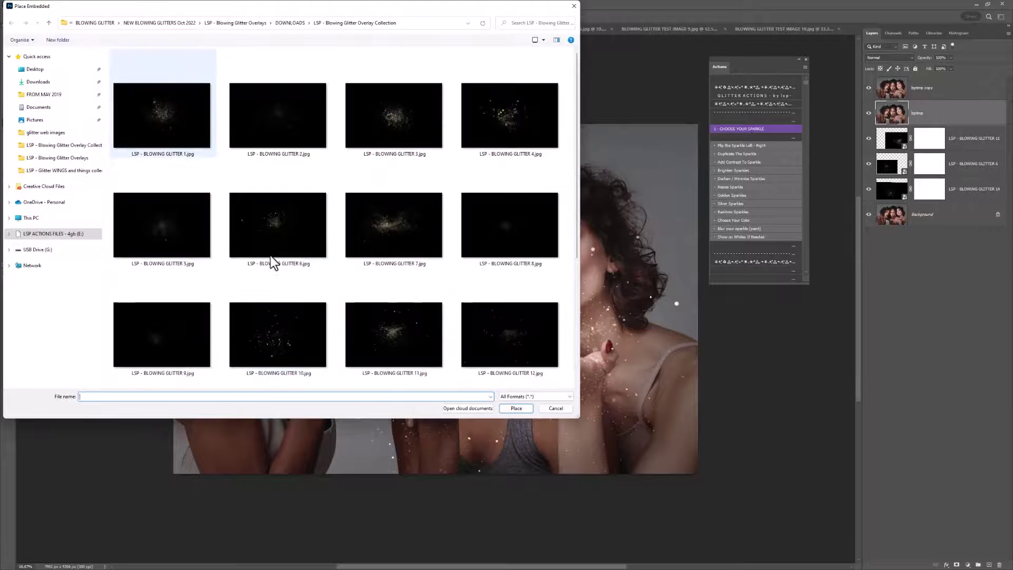
double_click(166, 107)
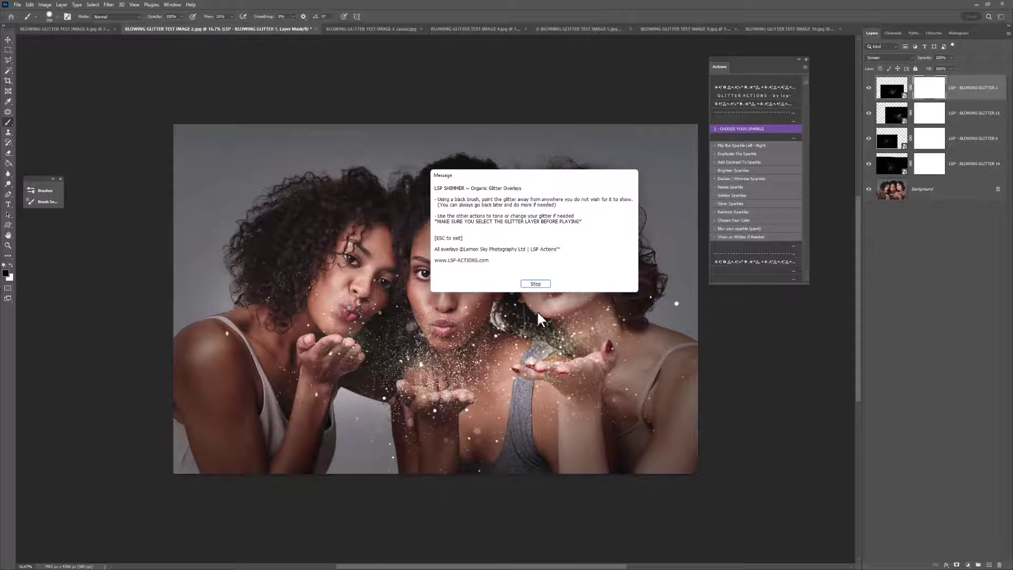
click(536, 282)
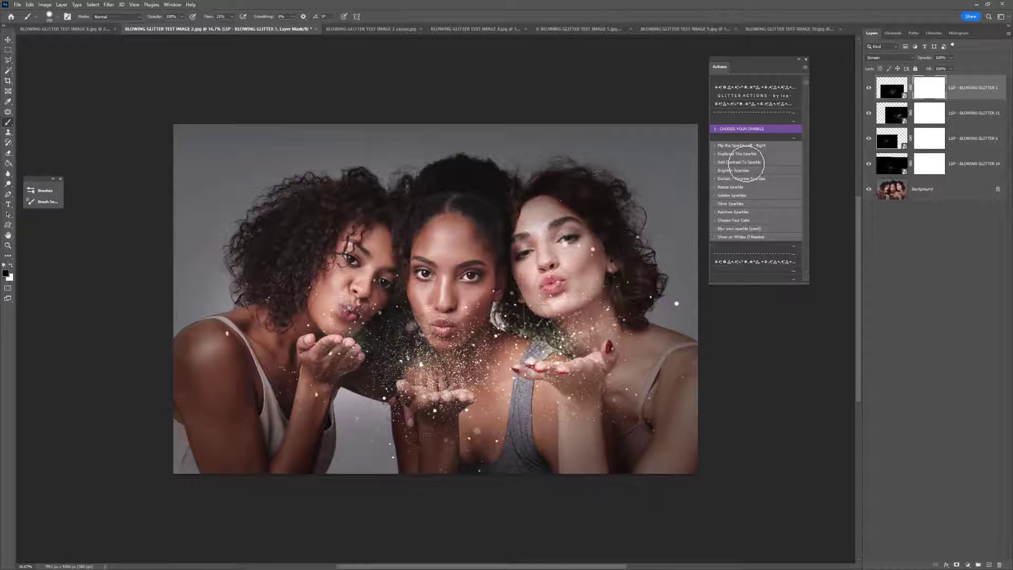
Compare the three-woman portrait with and without its four glitter overlays.
click(869, 163)
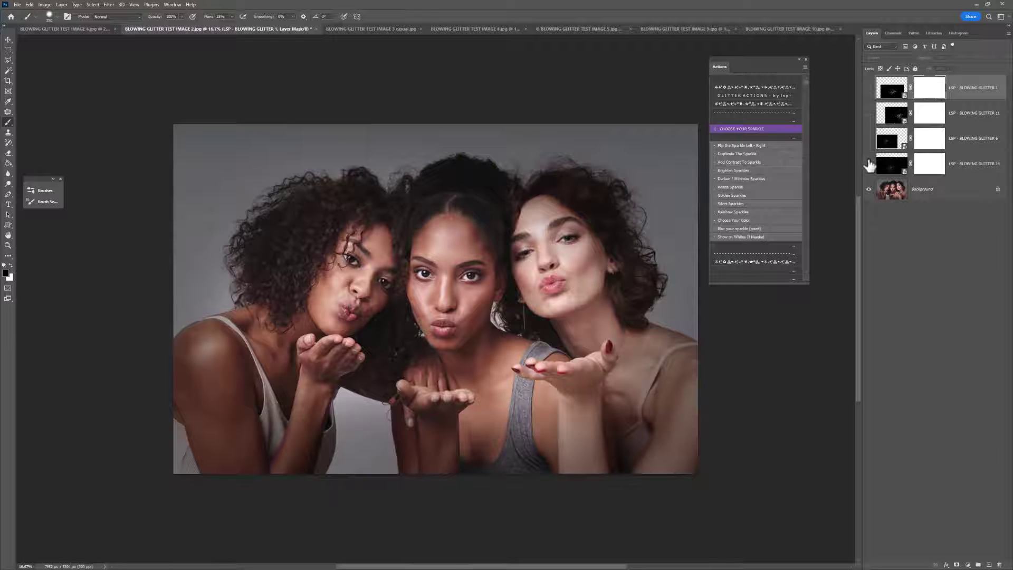
click(868, 111)
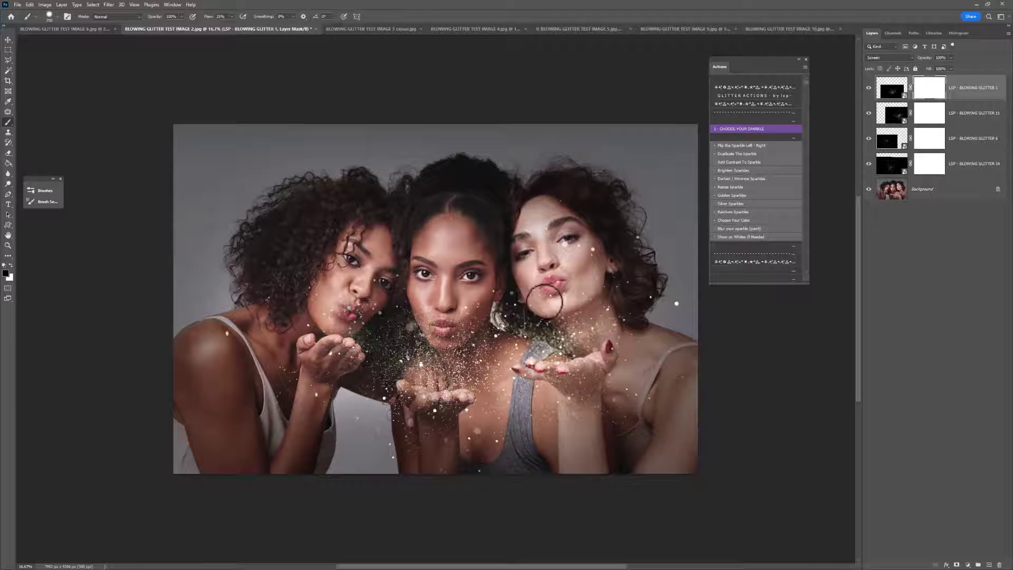
Recolour the LSP - BLOWING GLITTER 6 overlay with the Choose Your Color action, shifting its hue to magenta pink.
click(886, 152)
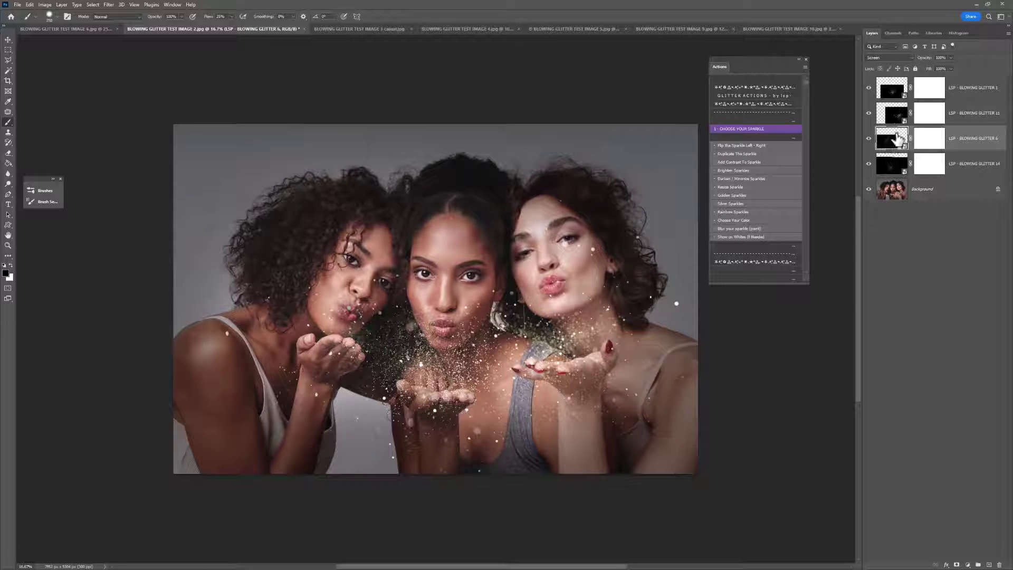
click(868, 139)
click(737, 220)
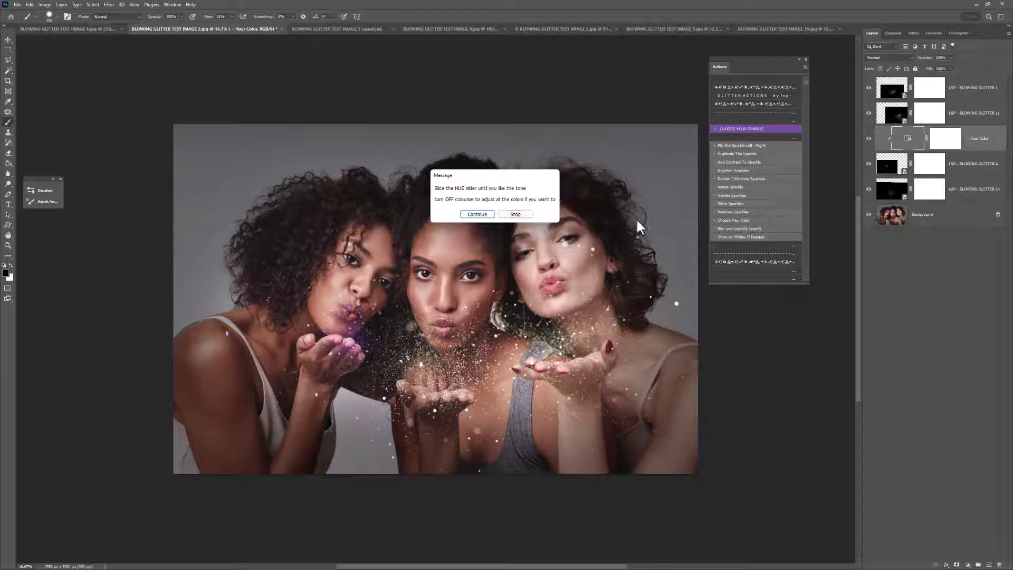
click(475, 214)
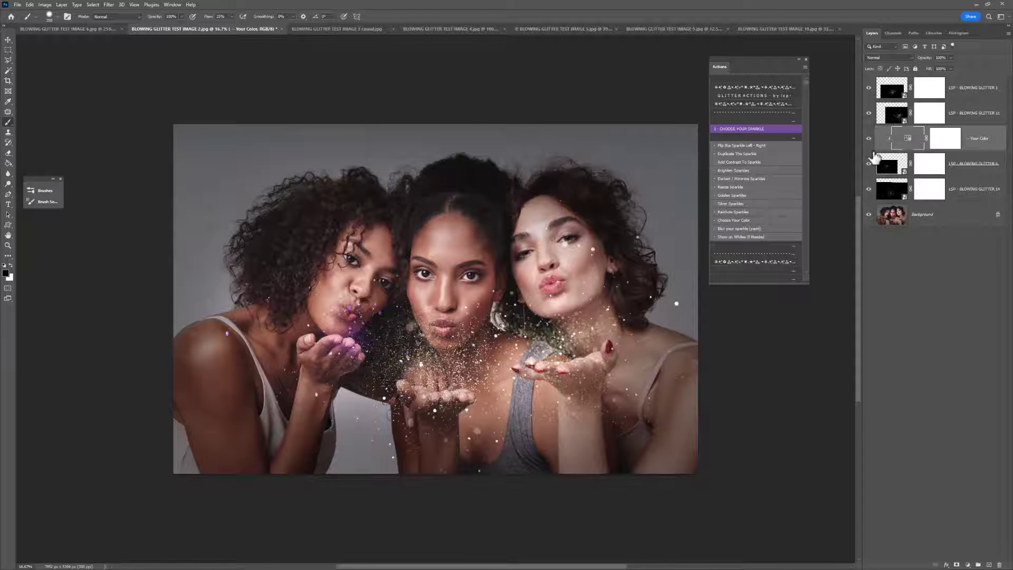
double_click(911, 150)
mouse_move(715, 231)
mouse_down()
mouse_move(632, 233)
mouse_move(734, 235)
mouse_up()
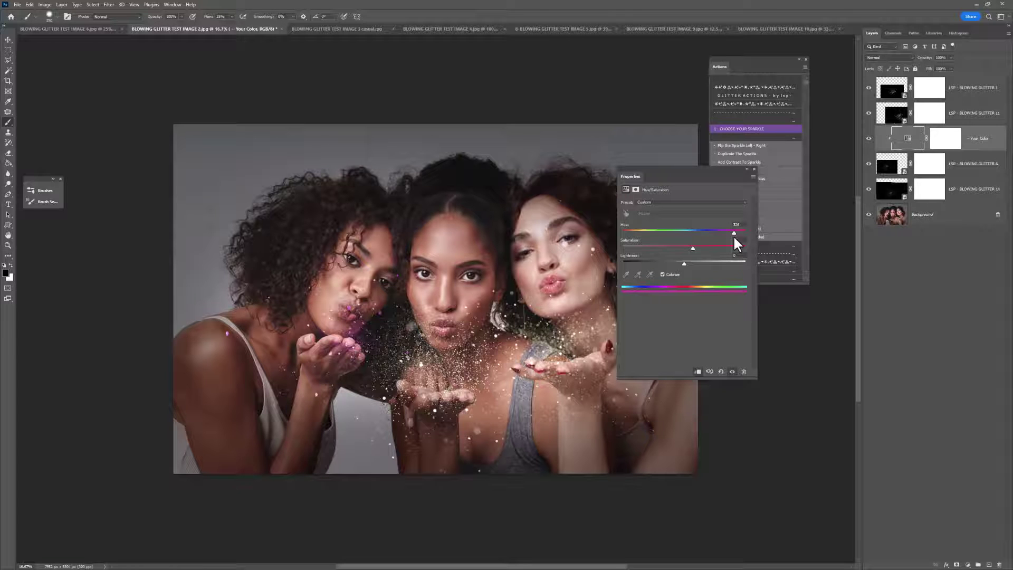
Recolour the LSP - BLOWING GLITTER 11 overlay with the Choose Your Color action, shifting its hue to green.
click(946, 120)
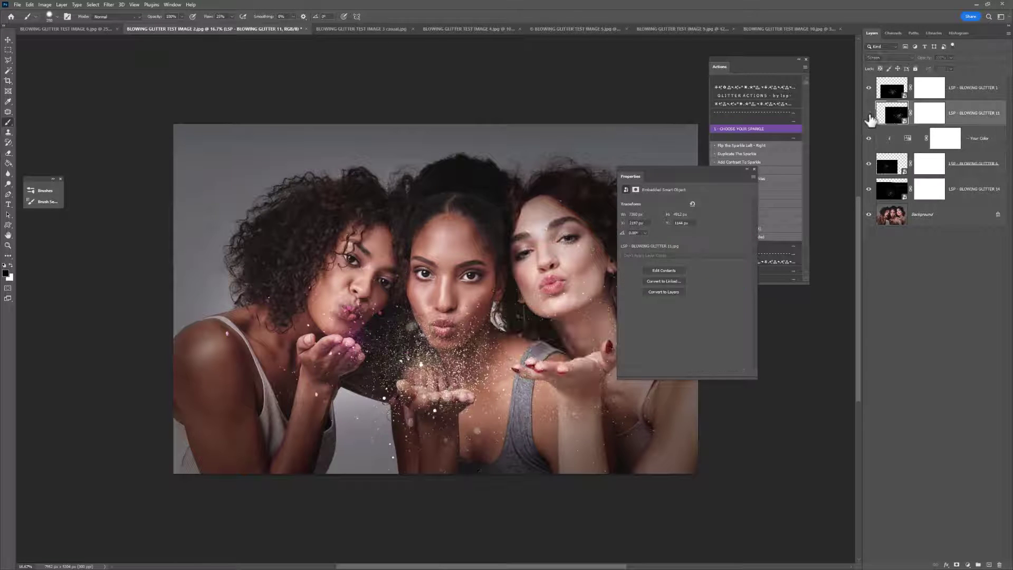
drag(704, 175, 785, 289)
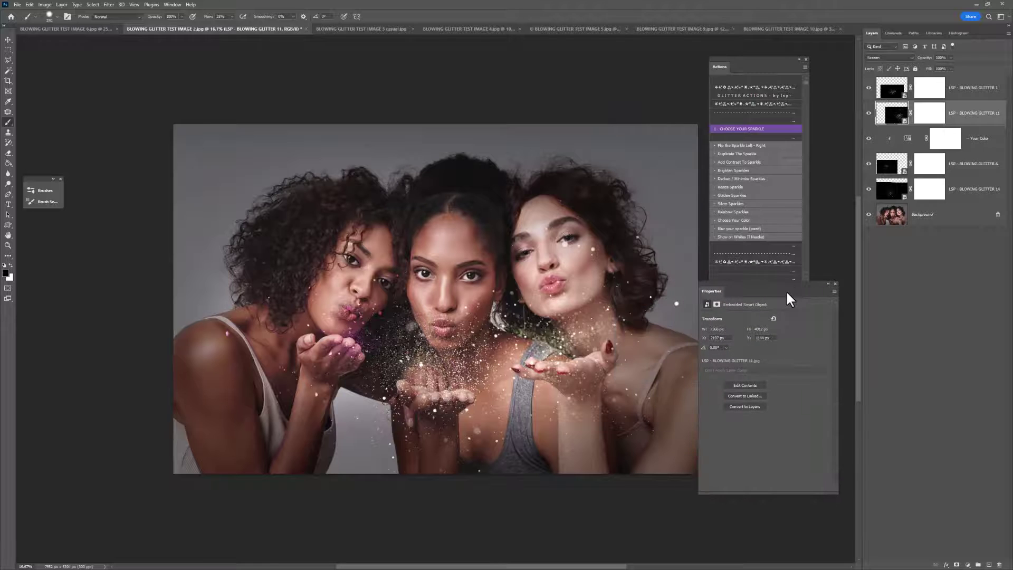
click(733, 220)
click(478, 215)
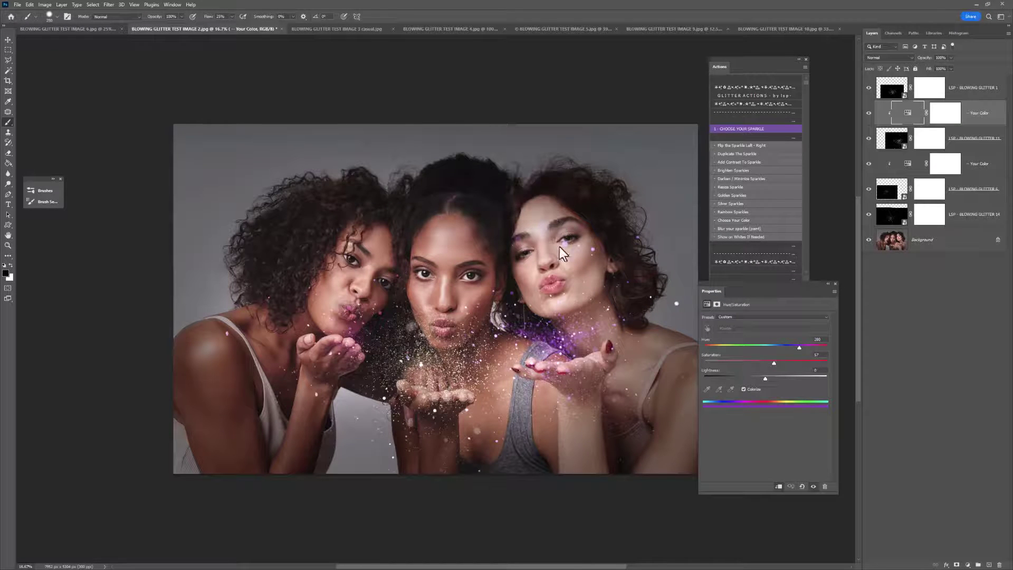
drag(797, 347, 749, 343)
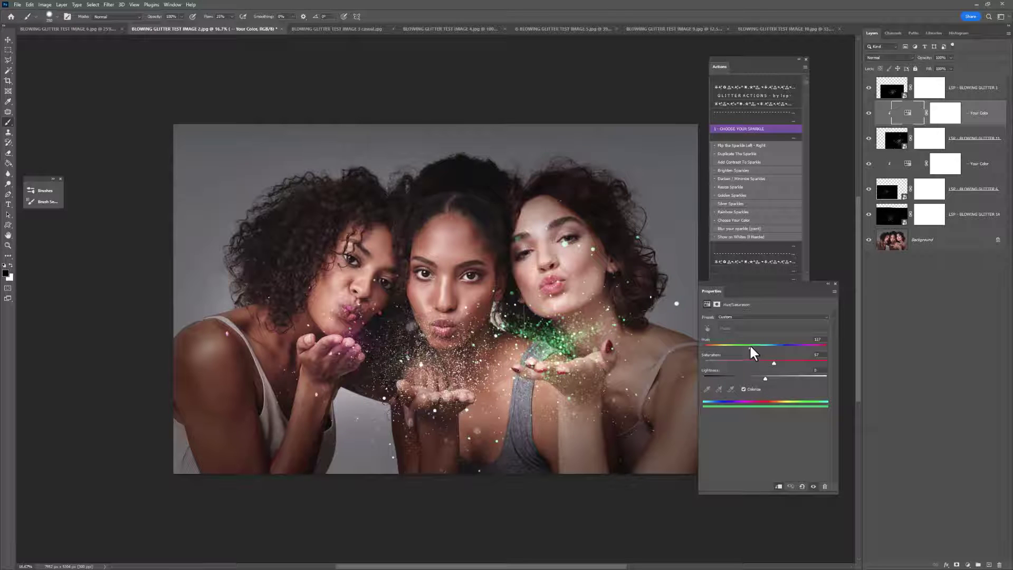
Recolour the LSP - BLOWING GLITTER 1 overlay with the Choose Your Color action, shifting its hue to blue.
click(891, 95)
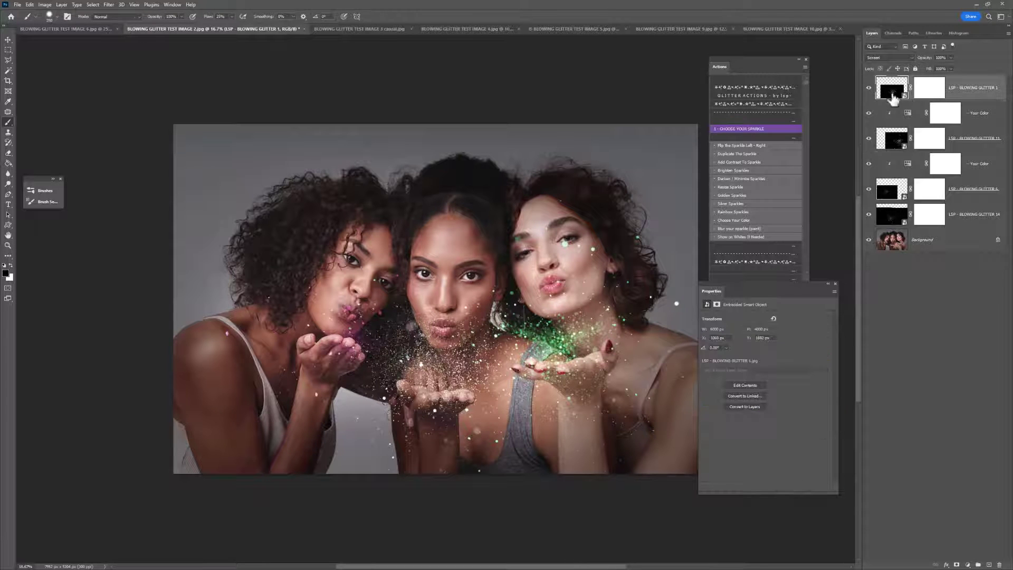
click(733, 220)
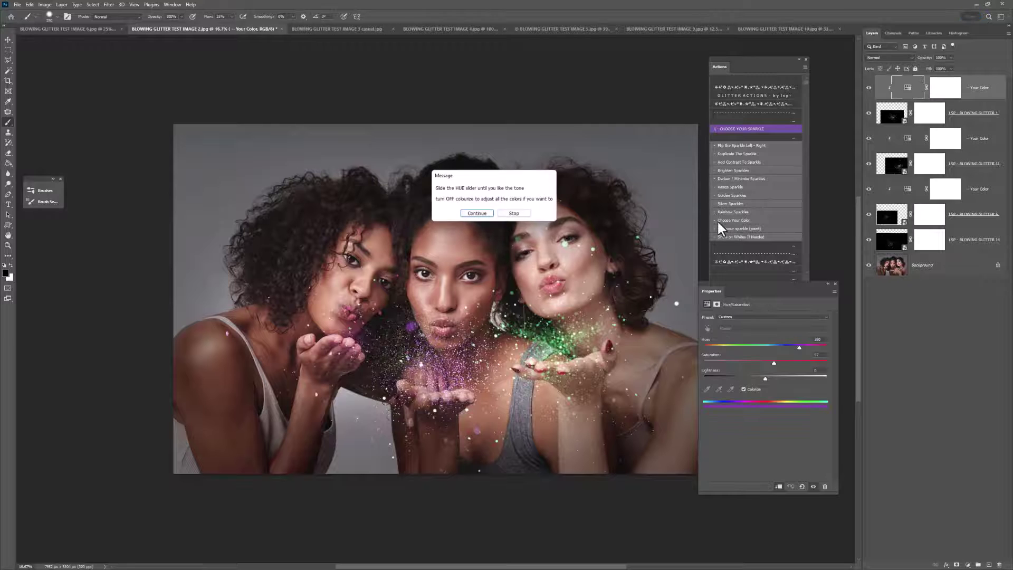
click(476, 214)
drag(797, 347, 776, 344)
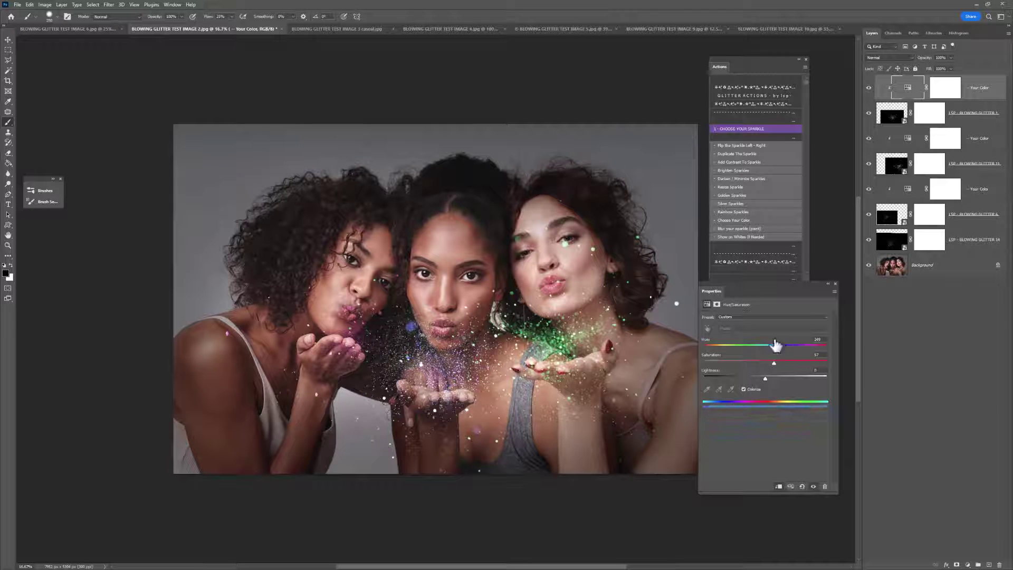
Shift LSP - BLOWING GLITTER 11's Your Color hue to yellow and mask its glitter off the face and hair of the woman with red nails.
click(909, 142)
drag(749, 346, 724, 338)
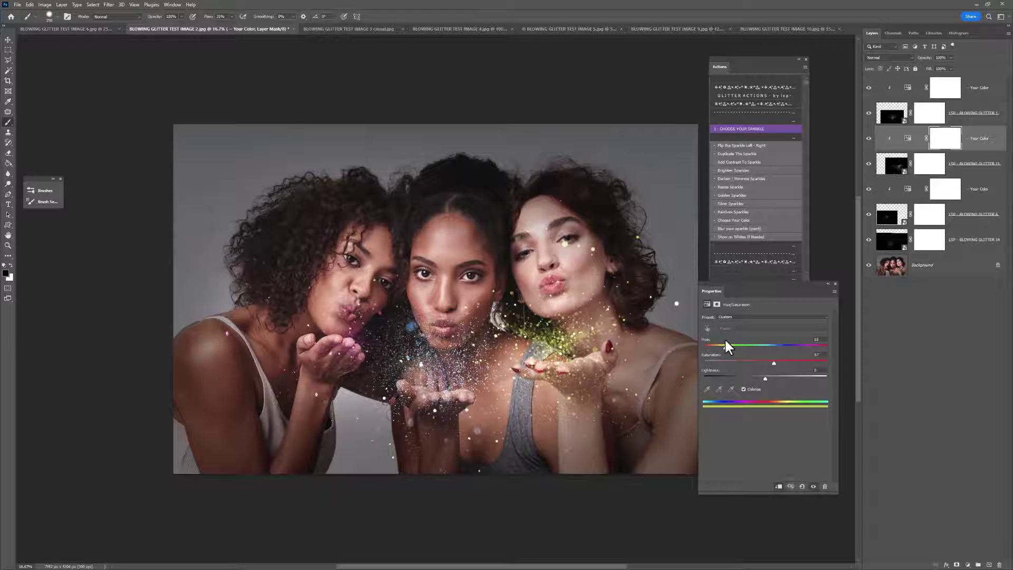
drag(713, 293, 771, 360)
click(927, 165)
mouse_move(581, 240)
mouse_down()
mouse_move(528, 245)
mouse_move(601, 179)
mouse_move(582, 232)
mouse_move(588, 252)
mouse_move(613, 251)
mouse_move(569, 214)
mouse_move(624, 285)
mouse_up()
scroll(620, 286, down, 1)
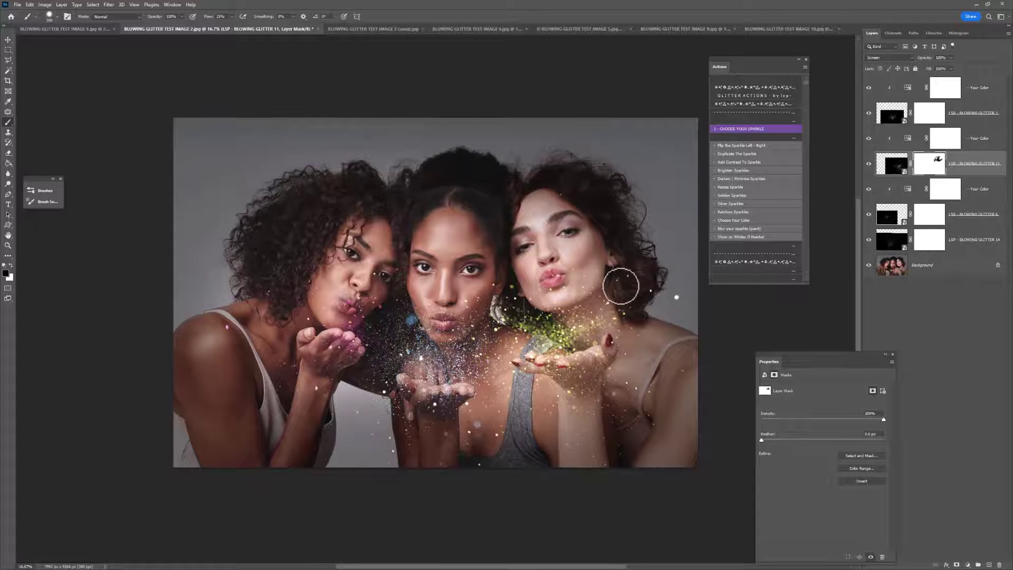
Compare the three-woman portrait with and without its Your Color adjustments.
click(868, 88)
click(868, 138)
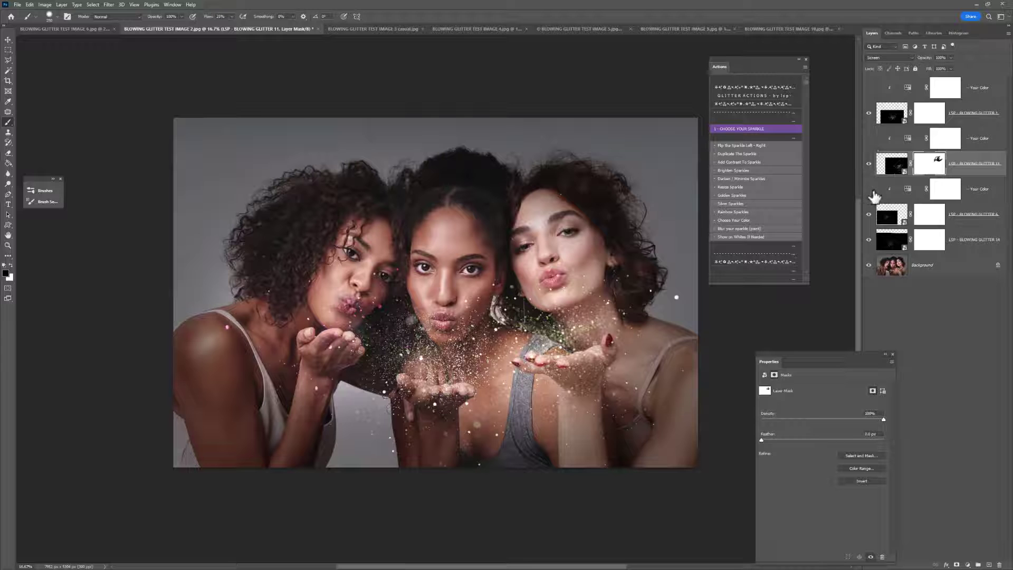
click(868, 138)
click(868, 88)
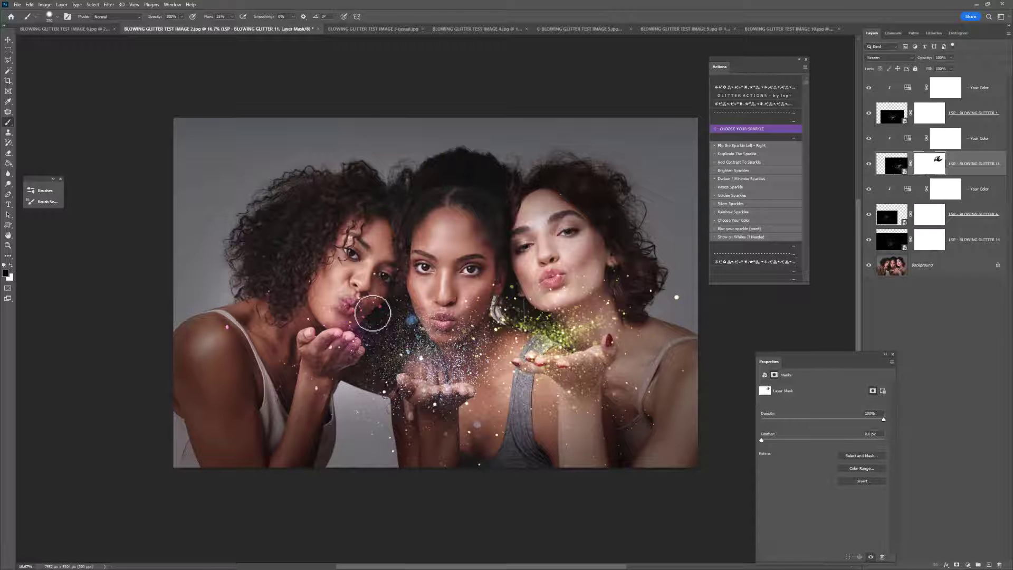
In BLOWING GLITTER TEST IMAGE 6, add the LSP - BLOWING GLITTER 7 overlay over the girl's hands, scaled to about 80.7% and rotated about 4.4°.
click(75, 29)
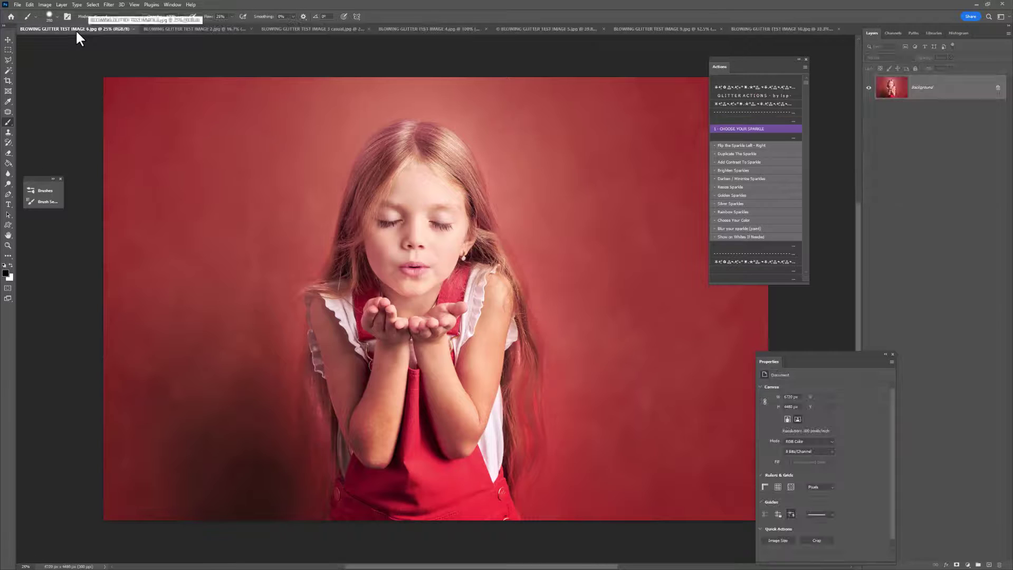
click(727, 128)
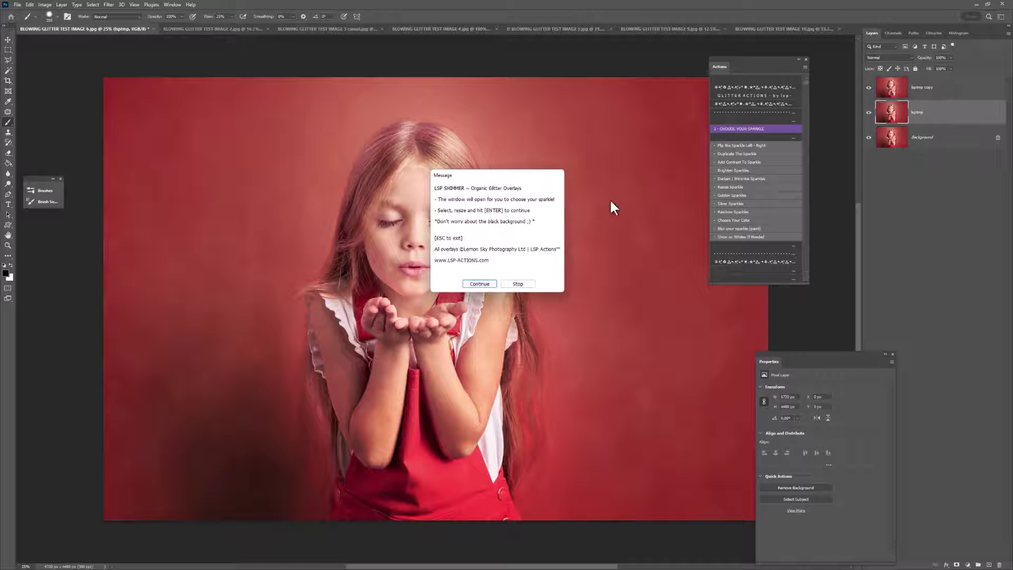
click(482, 283)
click(415, 218)
double_click(414, 216)
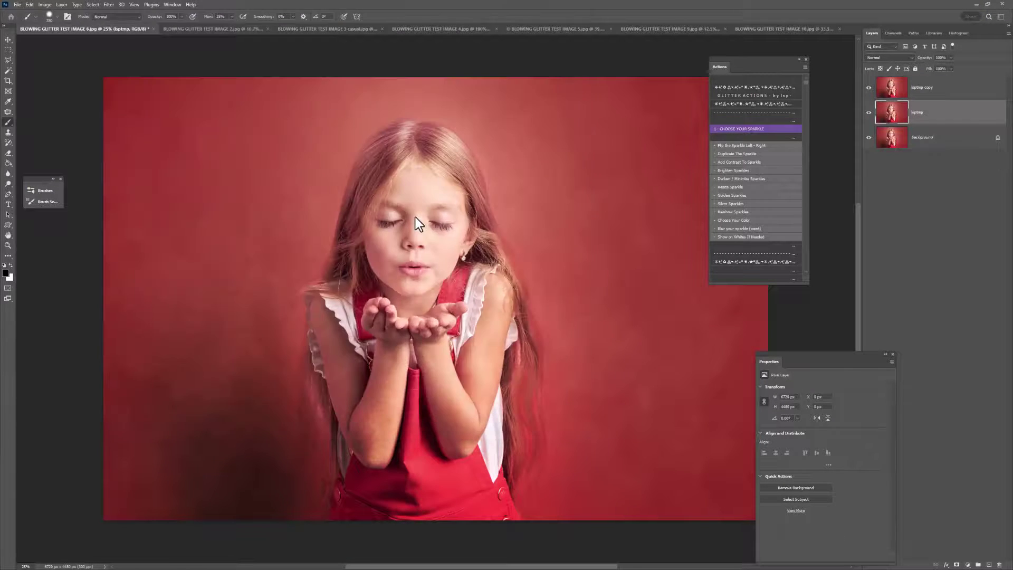
drag(435, 101, 433, 152)
drag(435, 211, 435, 245)
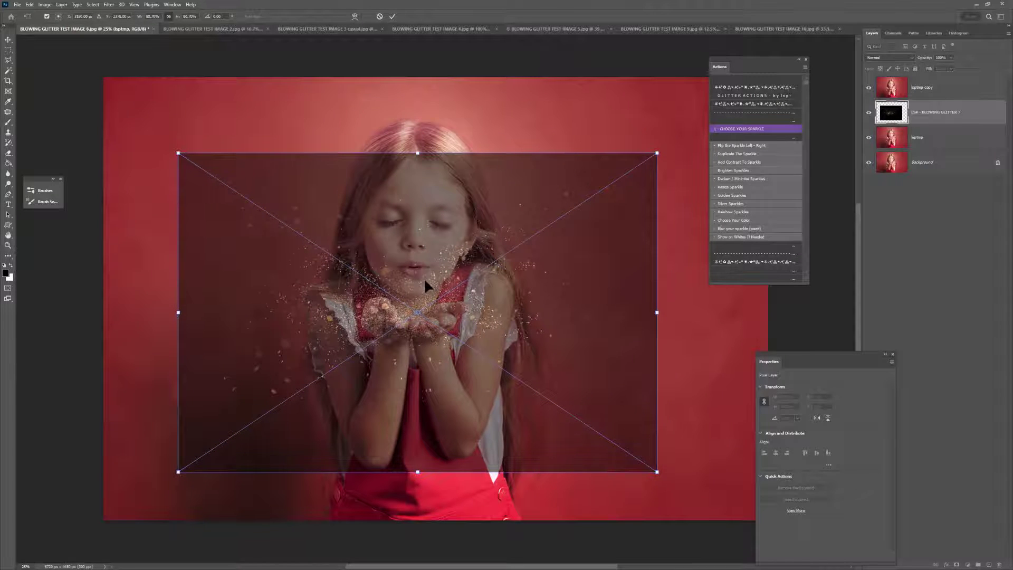
drag(514, 119, 520, 141)
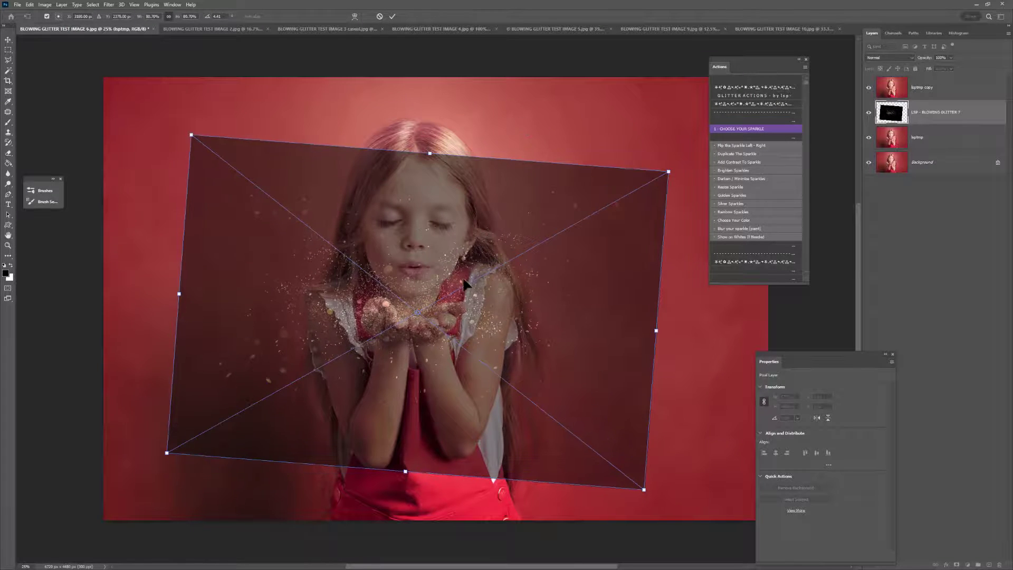
key(Return)
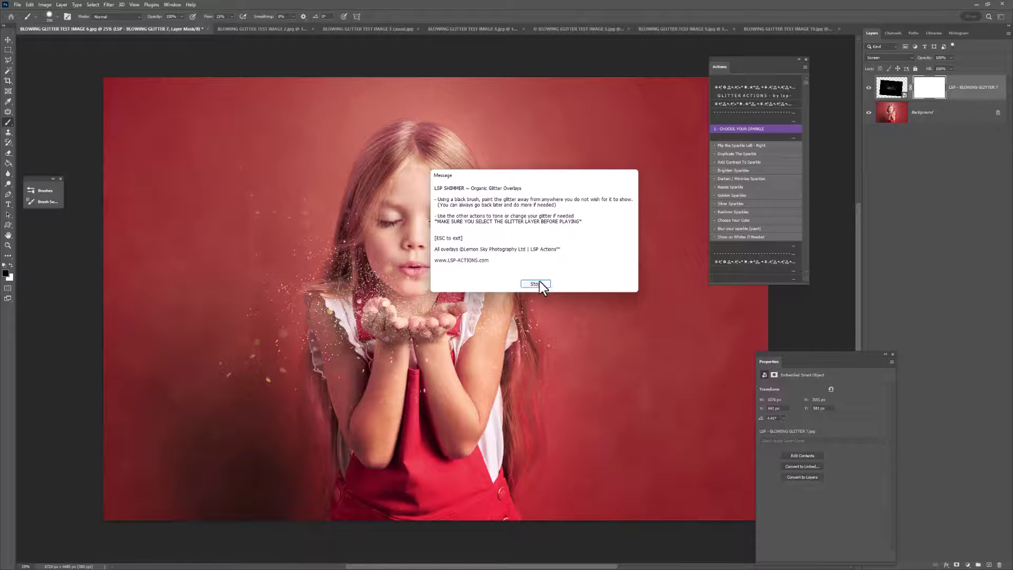
click(536, 282)
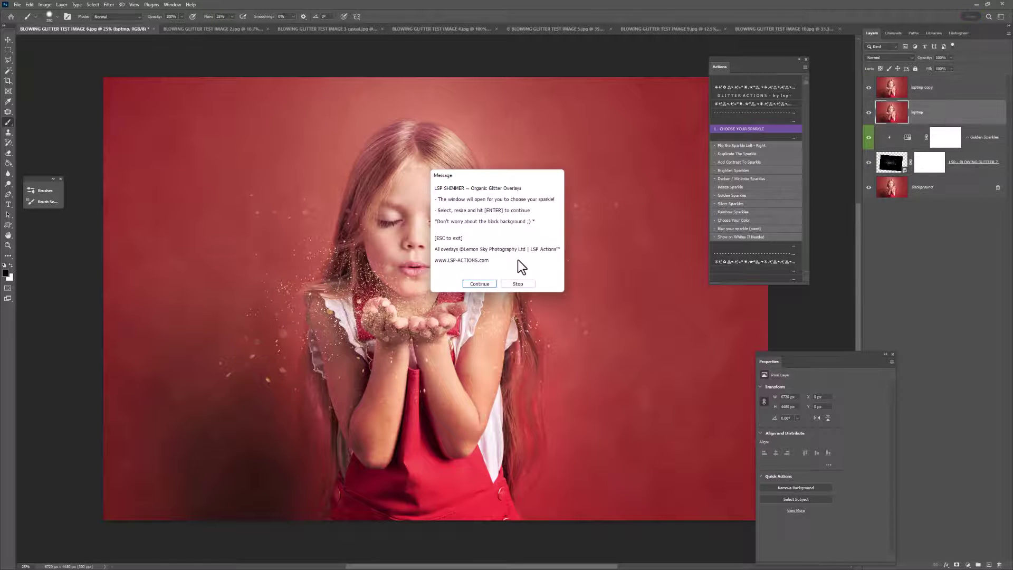
Place the LSP - BLOWING GLITTER 8 overlay through the 1 - CHOOSE YOUR SPARKLE action, enlarged and positioned over the girl's hands.
click(479, 283)
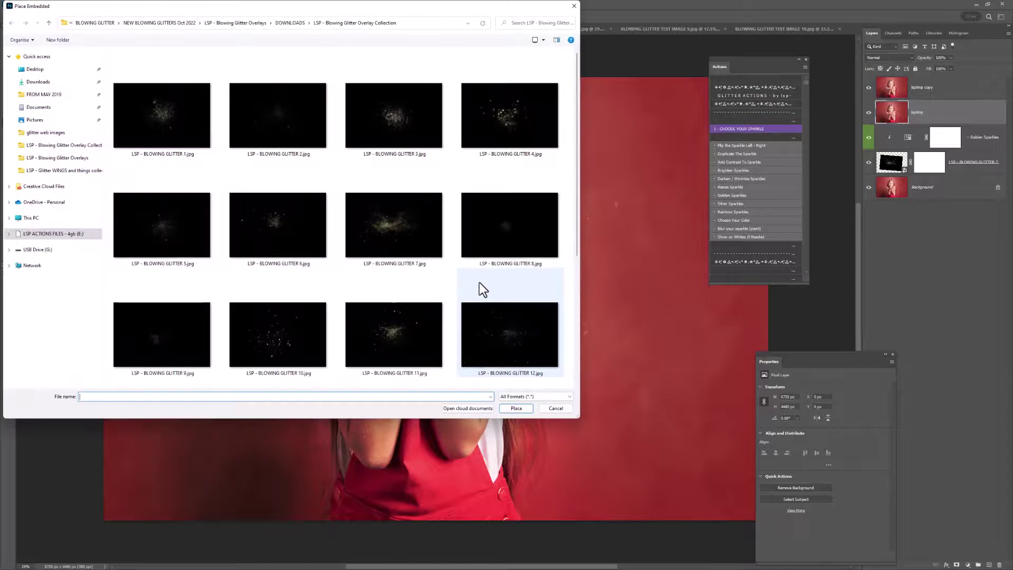
double_click(491, 248)
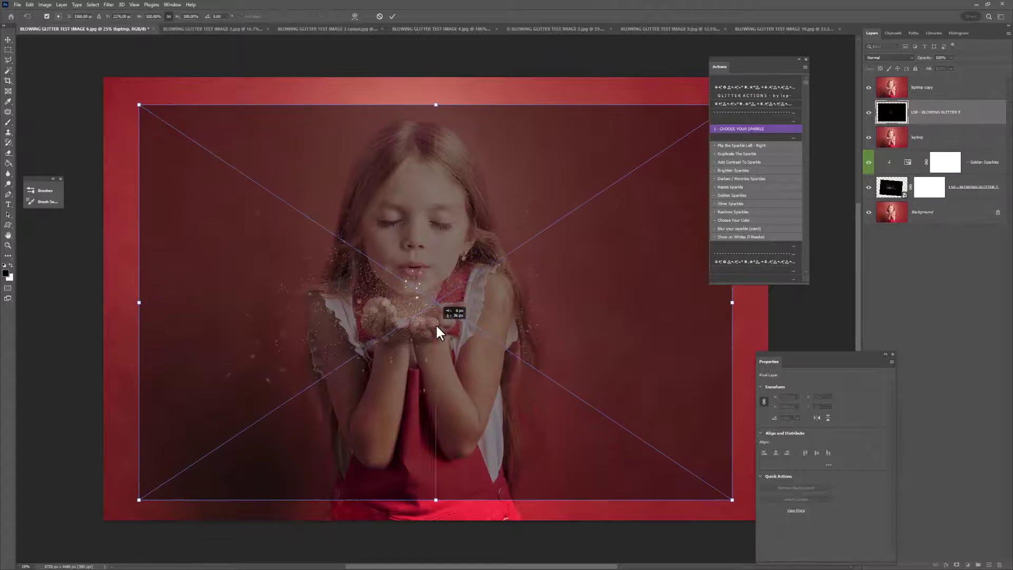
drag(435, 117, 452, 72)
drag(468, 187, 463, 280)
key(Return)
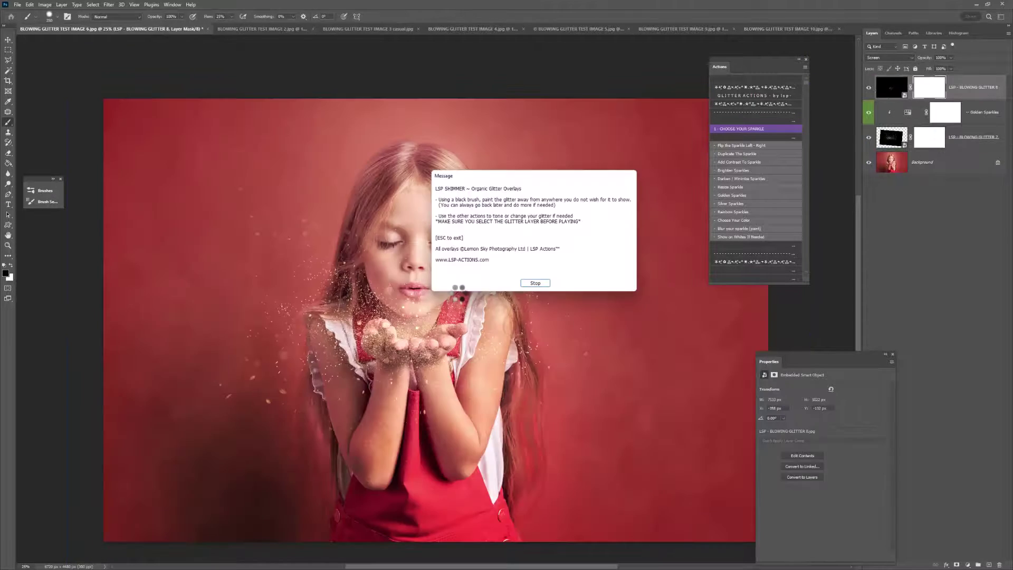
click(529, 284)
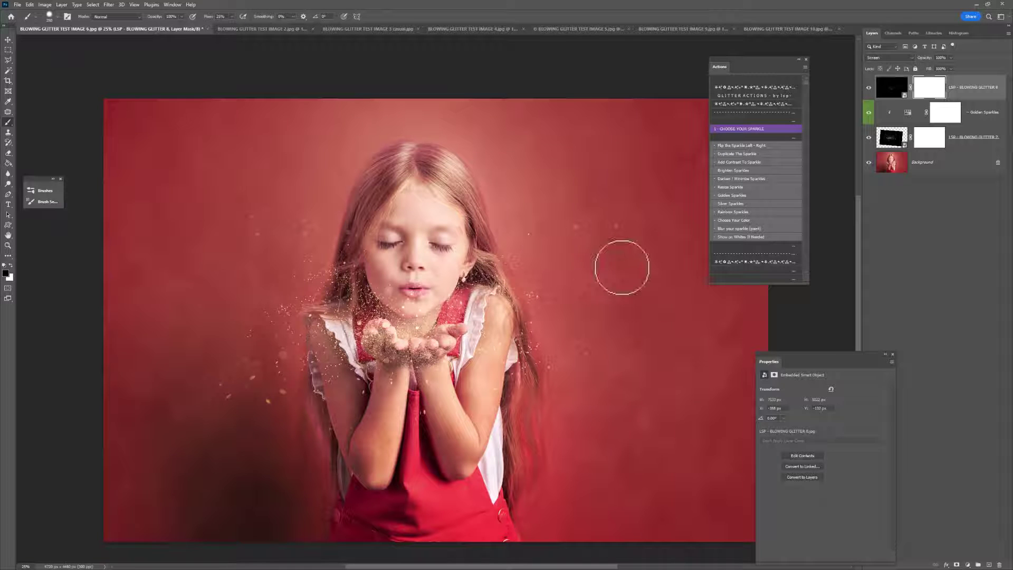
Run 1 - CHOOSE YOUR SPARKLE with LSP - BLOWING GLITTER 4, positioned below the hands over the girl's forearms.
click(733, 129)
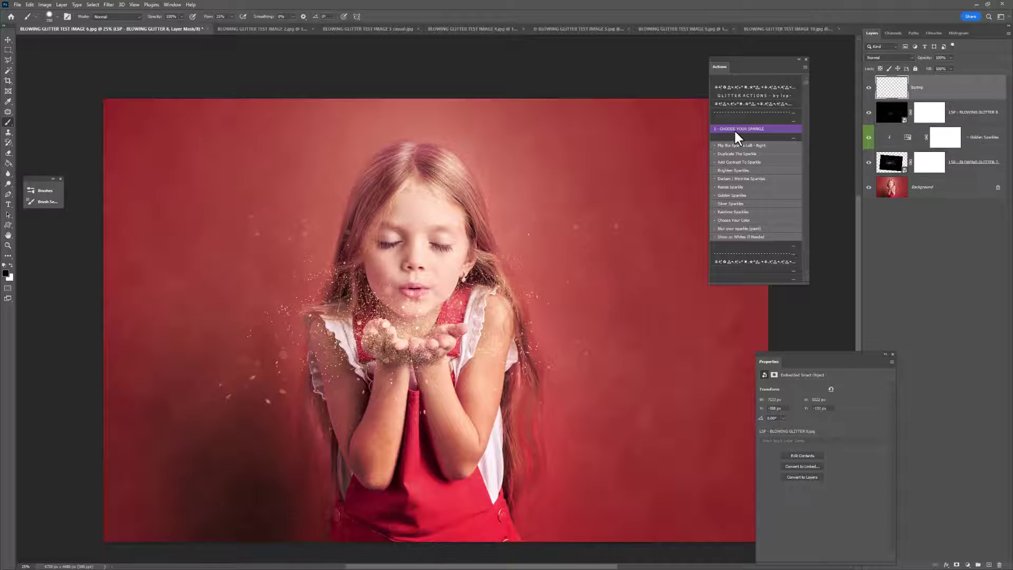
click(480, 284)
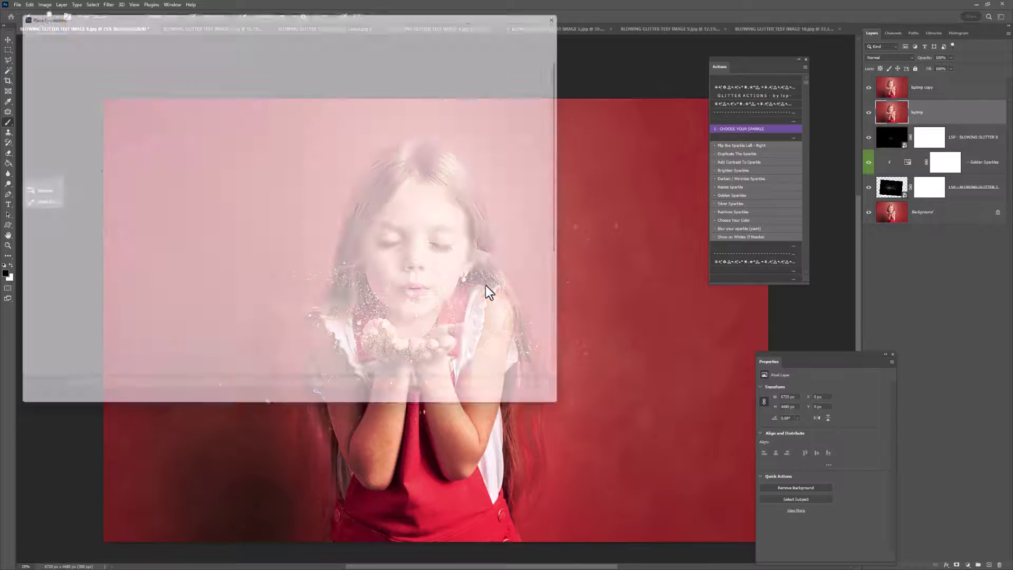
double_click(495, 109)
drag(473, 300, 465, 385)
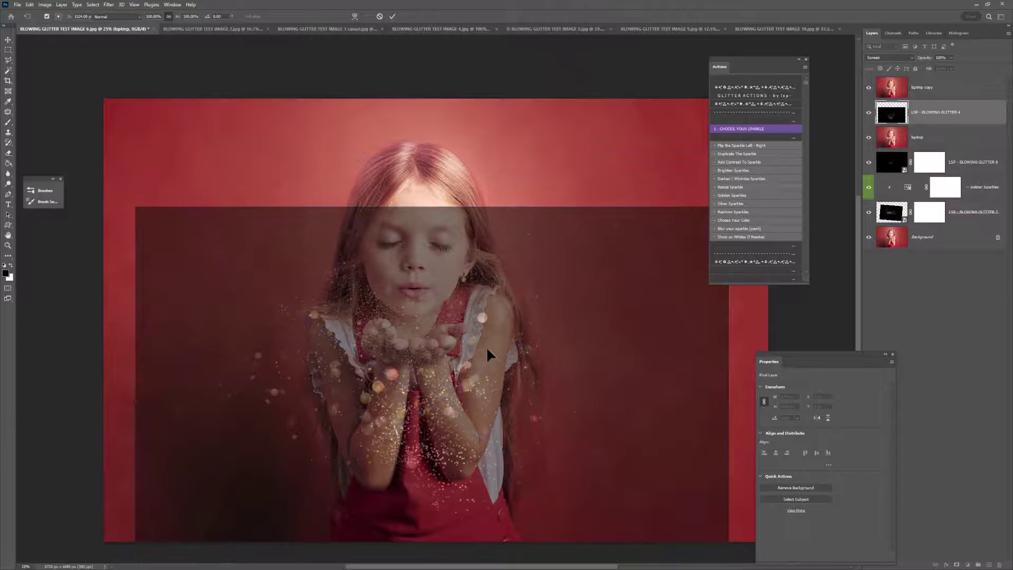
key(Return)
click(535, 284)
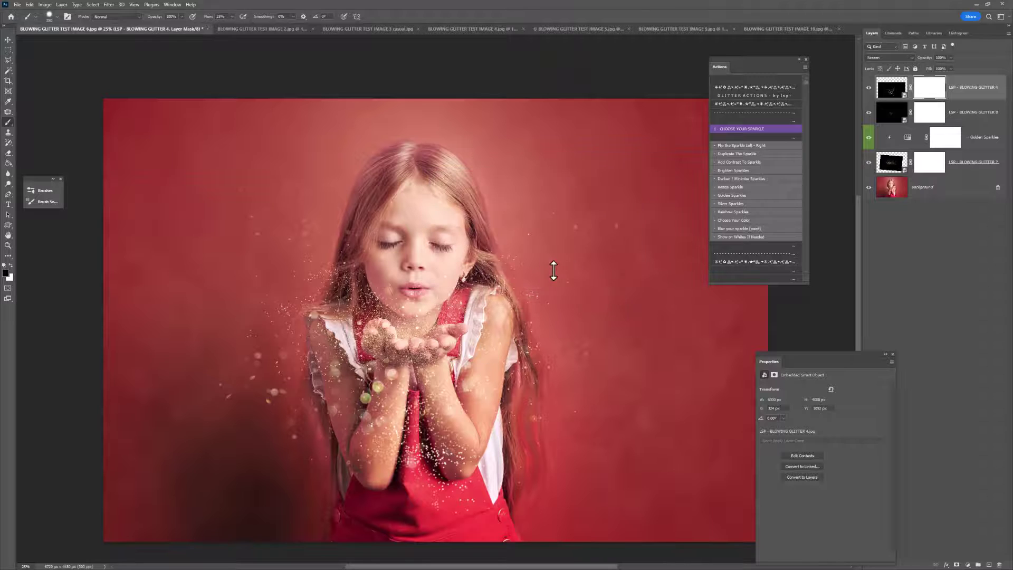
Compare the red-background portrait with and without its three glitter overlays.
drag(868, 87, 869, 137)
click(869, 162)
click(869, 162)
drag(868, 113, 870, 93)
Tone the LSP - BLOWING GLITTER 4 overlay with the Golden Sparkles action and reduce the opacity of its adjustment layer.
click(891, 88)
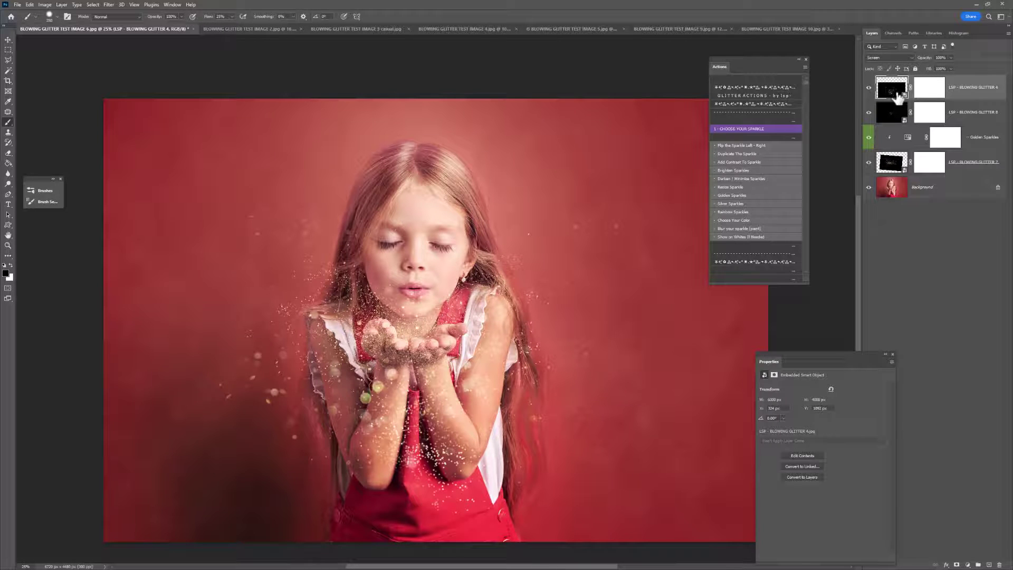
click(750, 196)
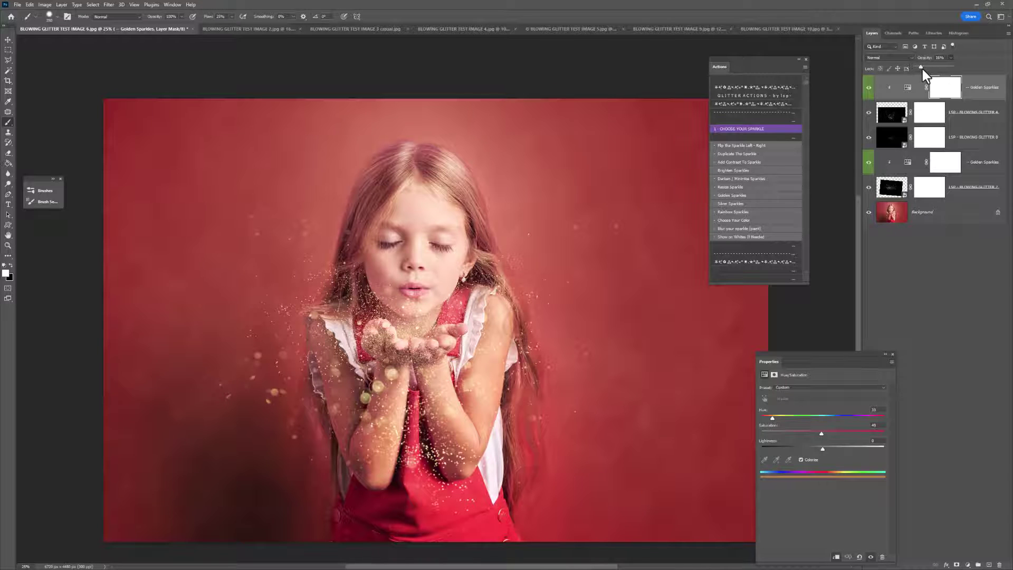
click(970, 93)
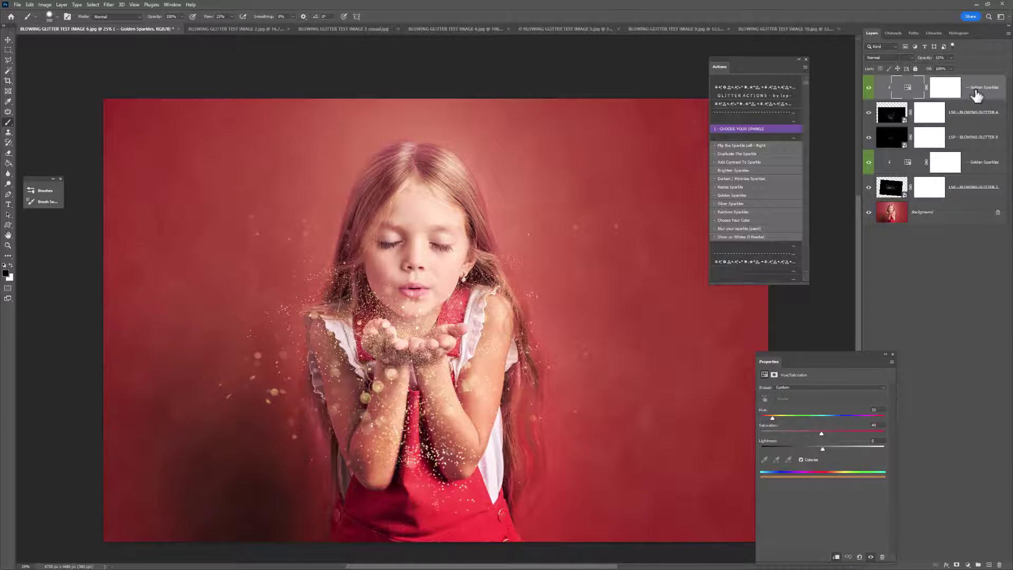
Duplicate the LSP - BLOWING GLITTER 4 overlay with Duplicate The Sparkle and compare the portrait with and without all its glitter.
click(899, 117)
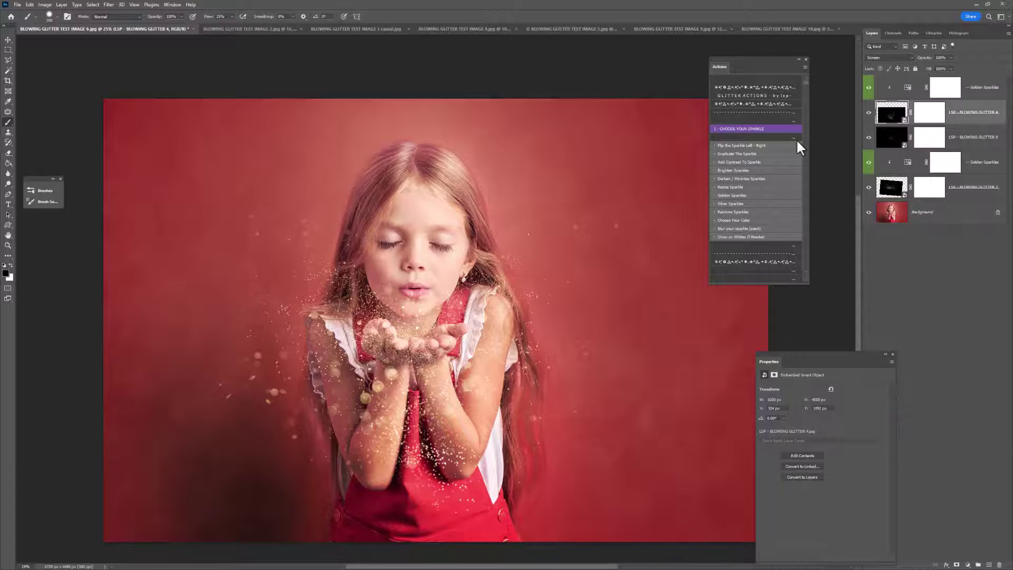
click(746, 153)
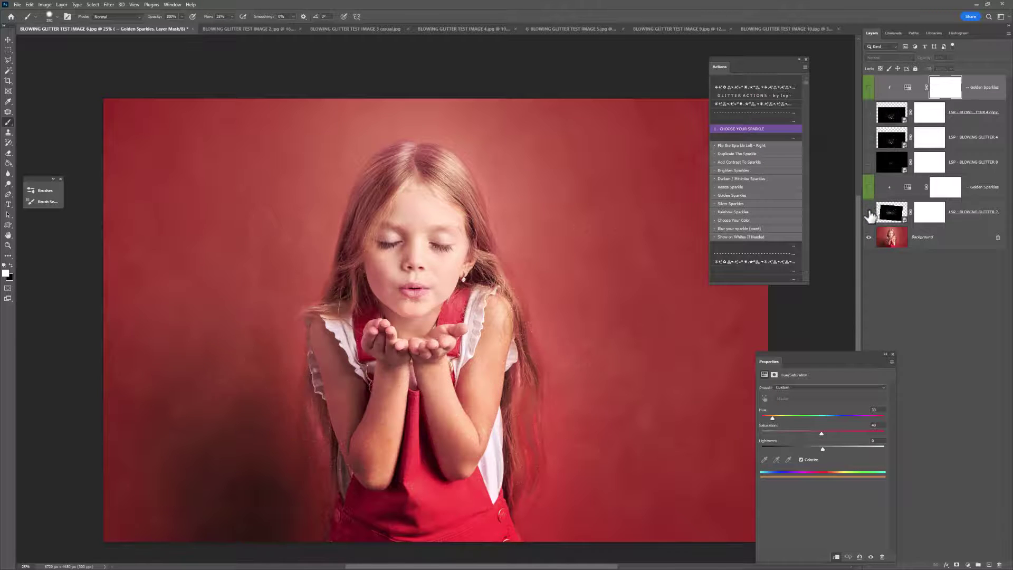
click(868, 88)
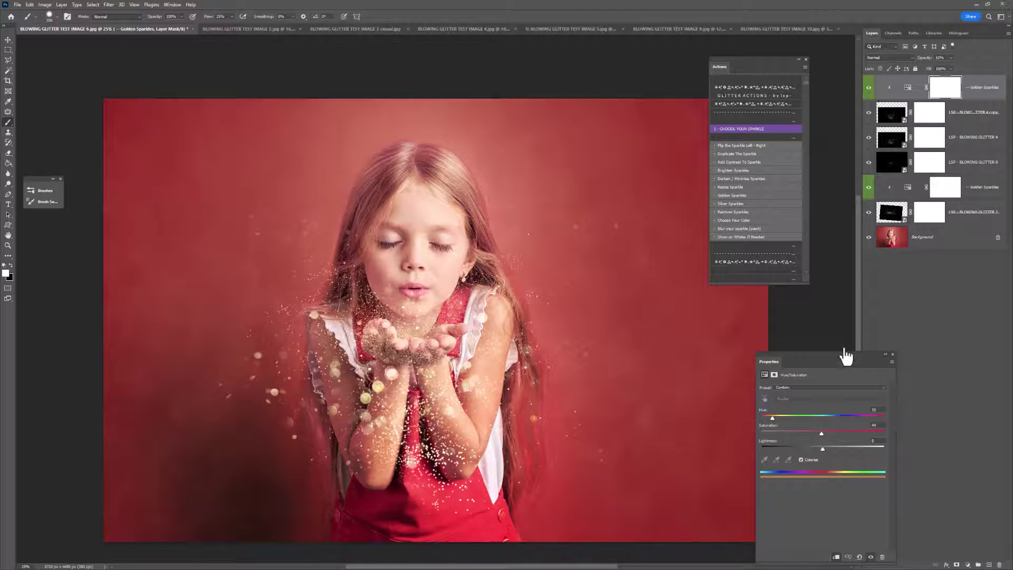
click(892, 354)
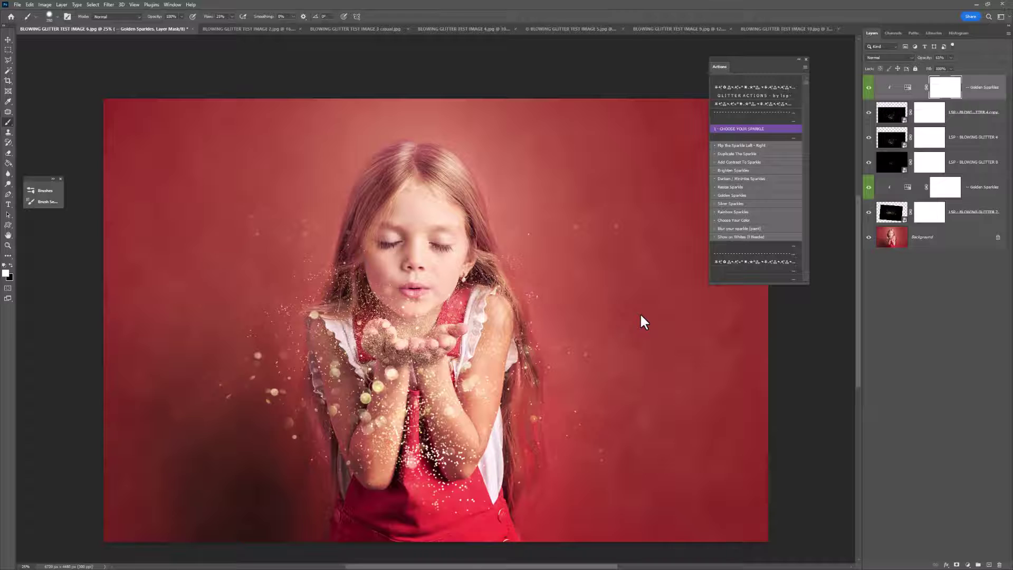
On BLOWING GLITTER TEST IMAGE 9, run 1 - CHOOSE YOUR SPARKLE with LSP - BLOWING GLITTER 6 over the hands and mask it off the girl's mouth.
click(642, 28)
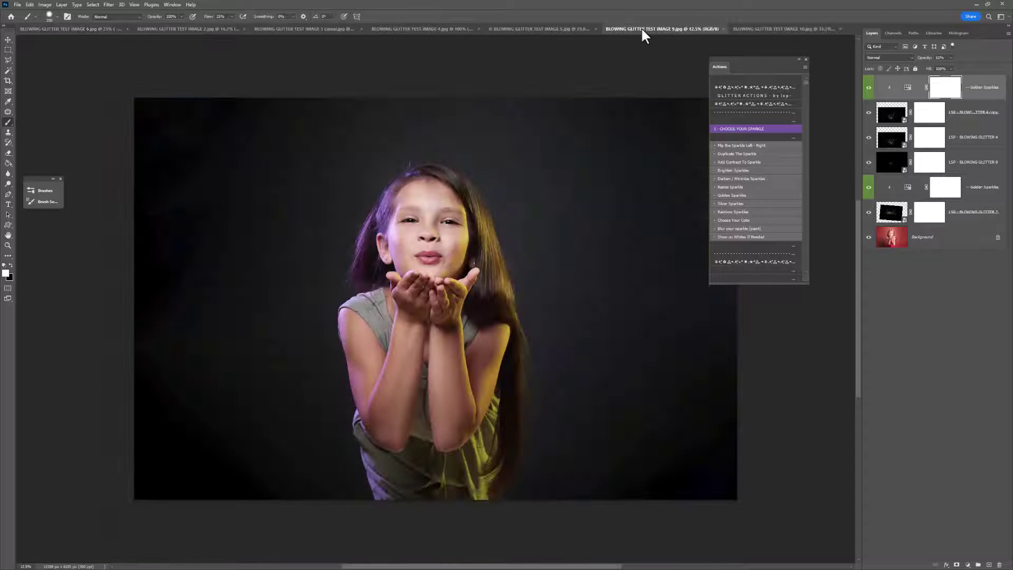
click(728, 128)
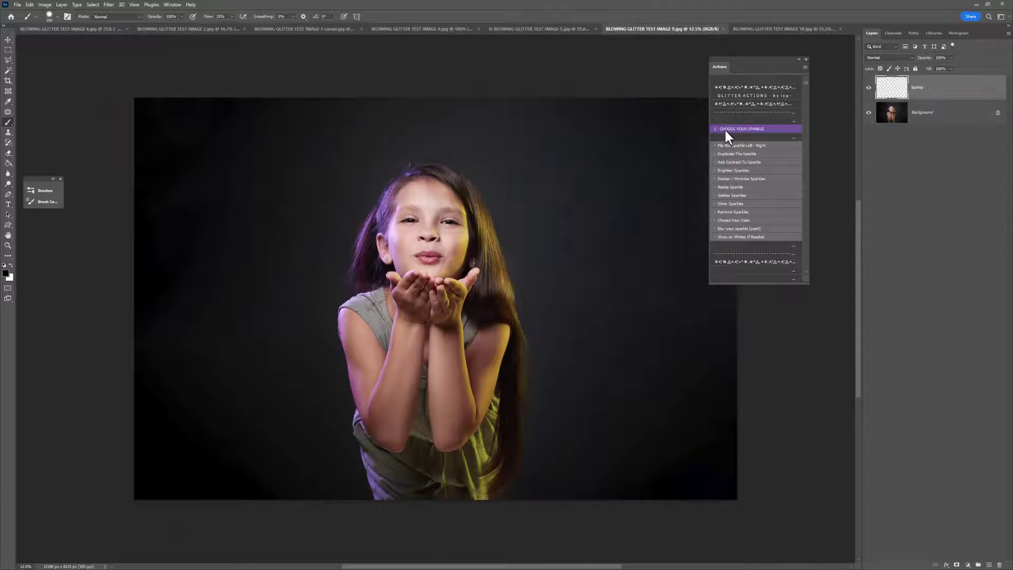
click(477, 280)
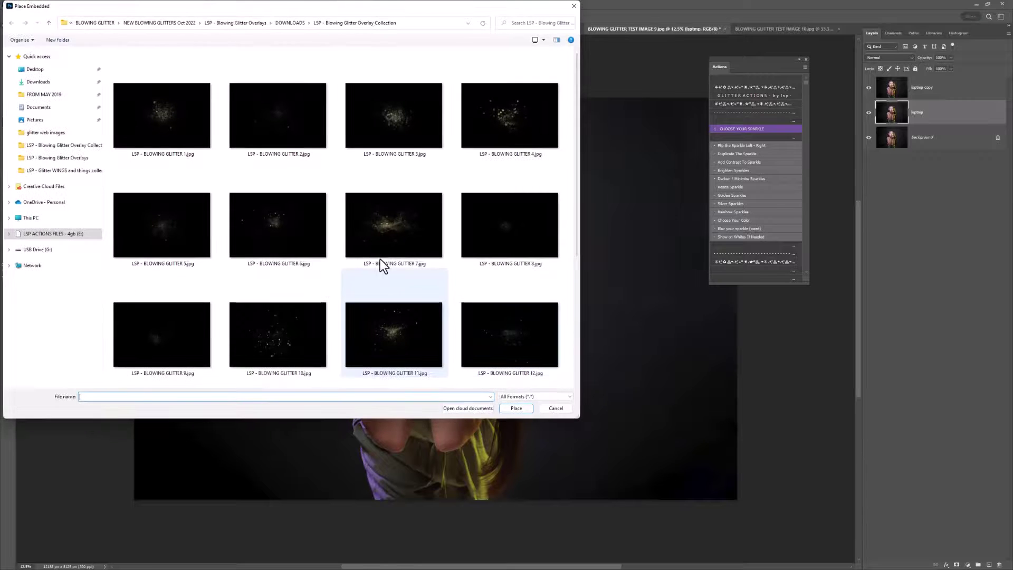
double_click(263, 232)
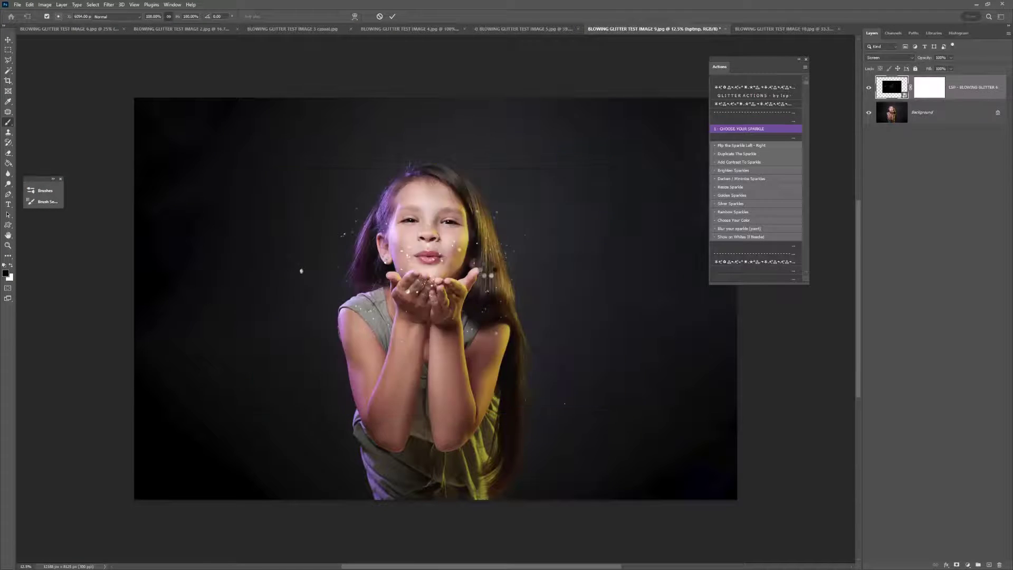
click(535, 285)
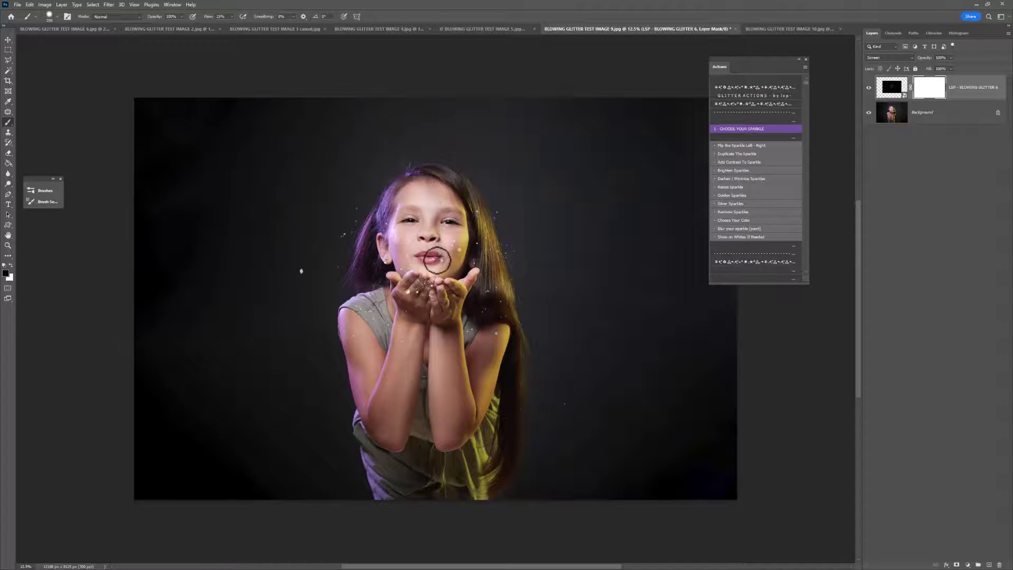
click(441, 254)
Run 1 - CHOOSE YOUR SPARKLE with LSP - BLOWING GLITTER 11 over the girl's hands, mask it off her face and compare with and without the overlay.
click(726, 129)
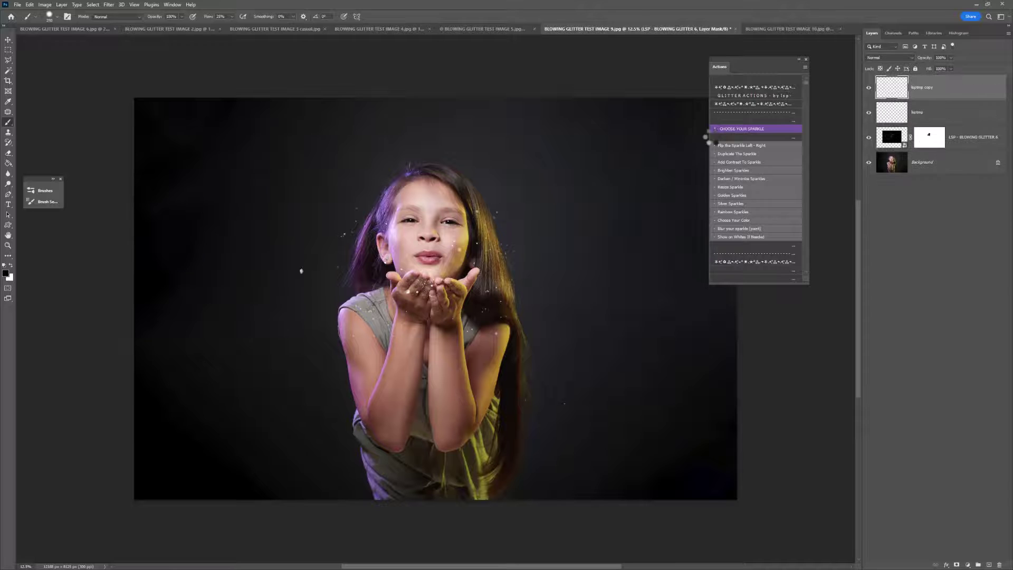
click(479, 284)
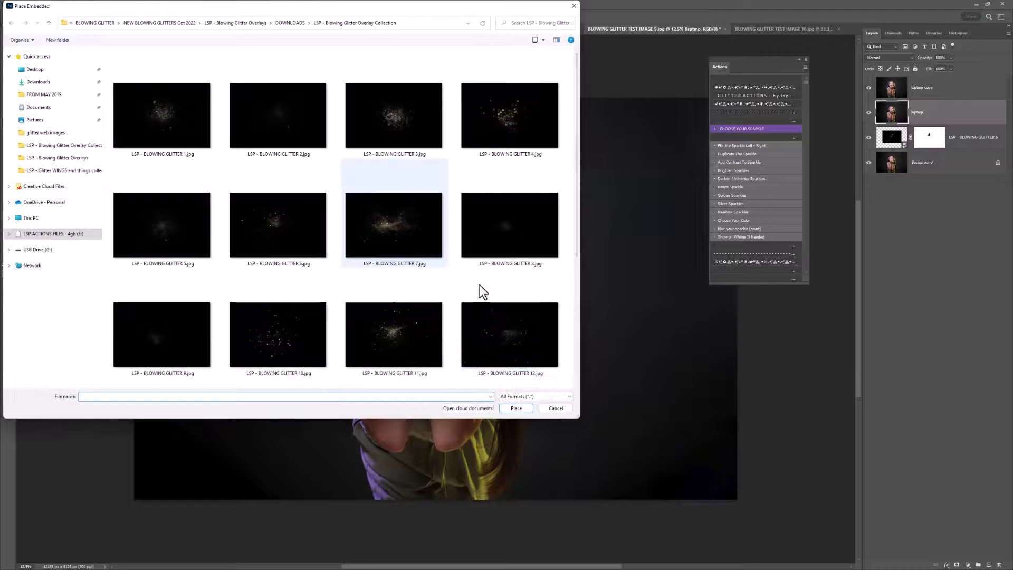
double_click(391, 328)
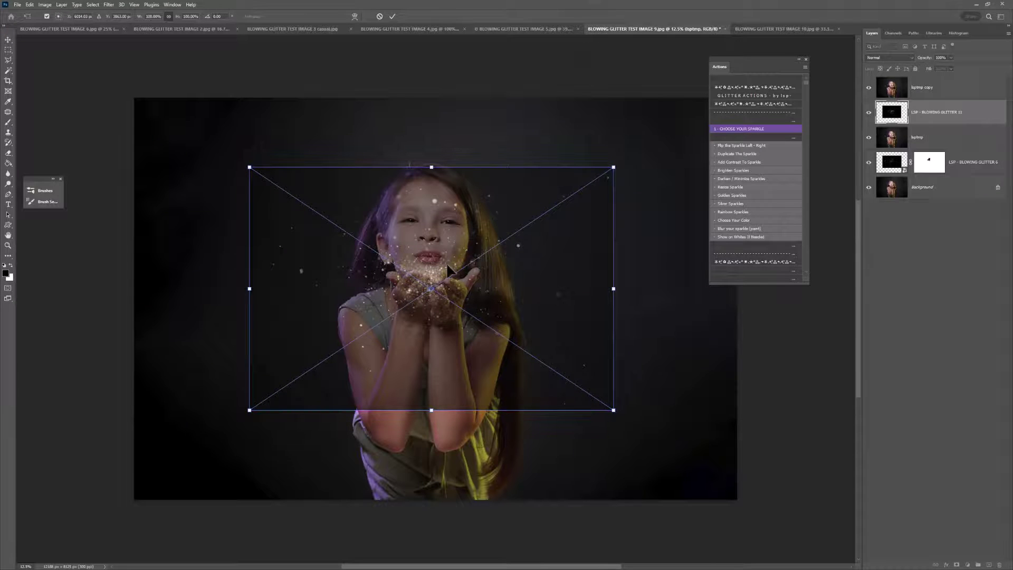
key(Return)
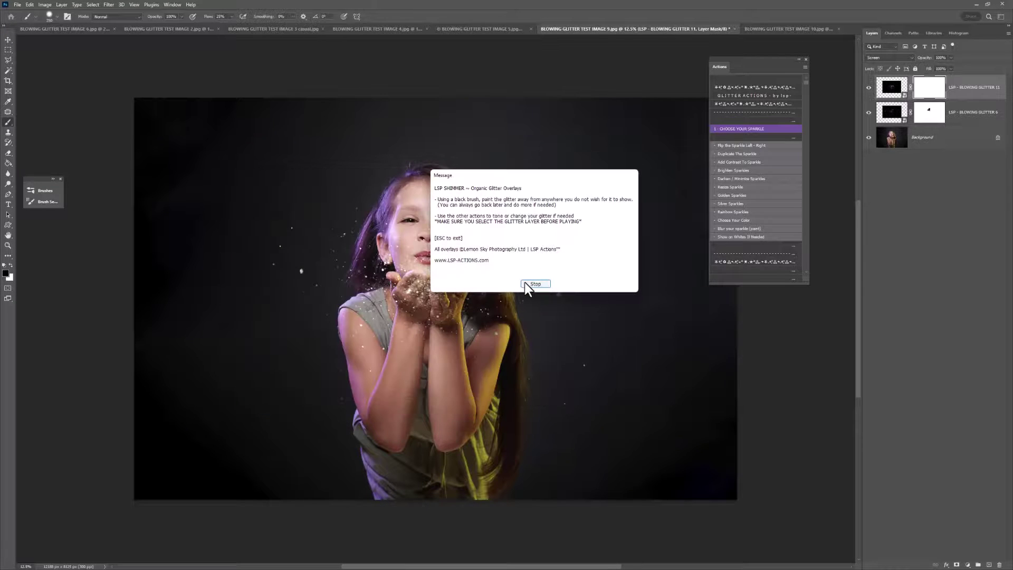
click(526, 283)
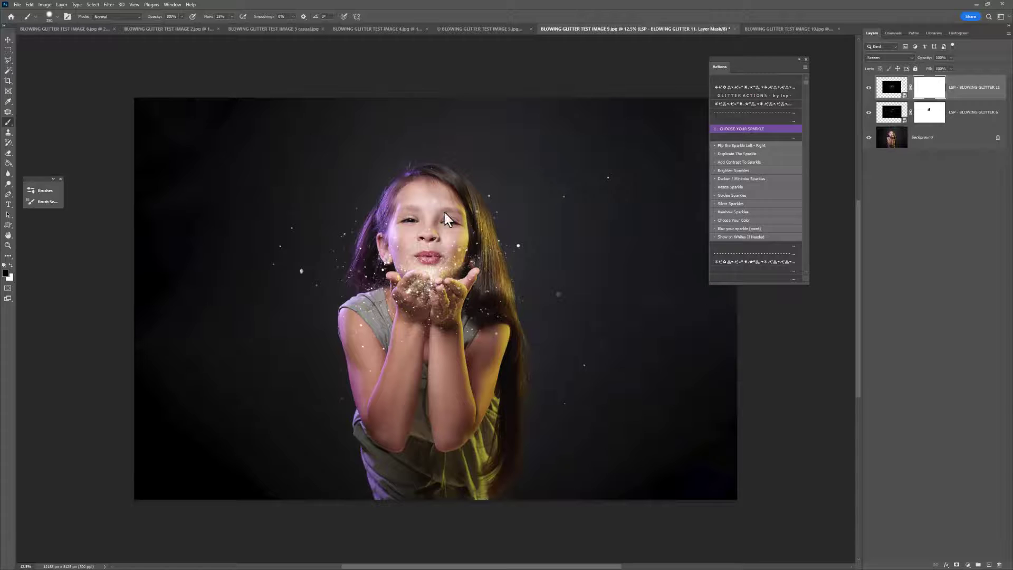
click(868, 112)
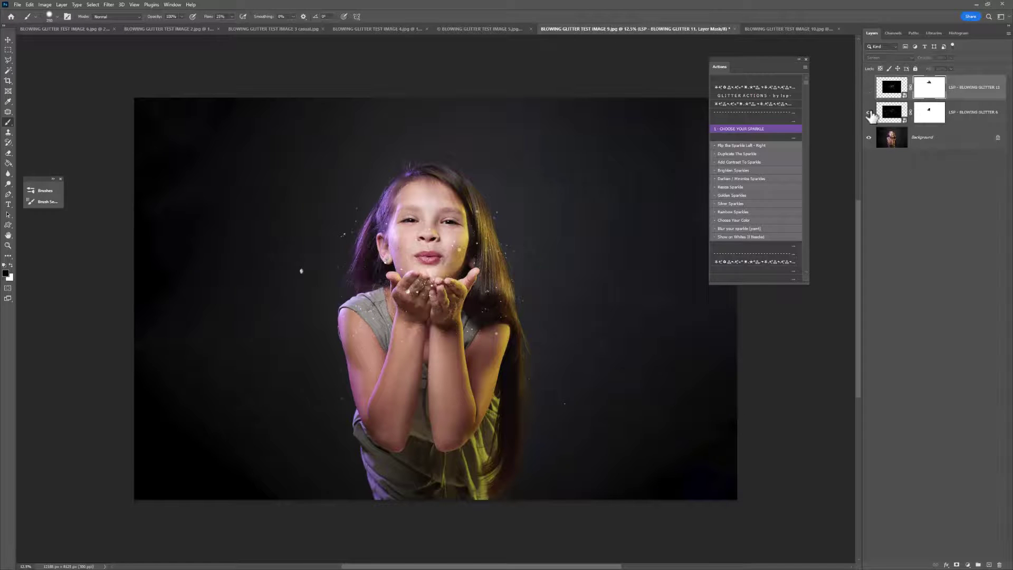
click(868, 113)
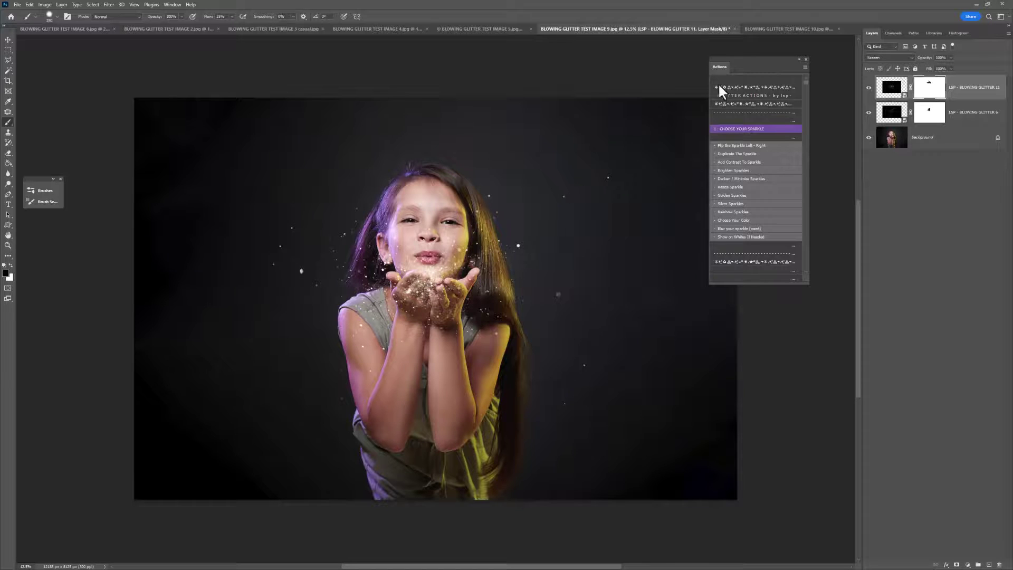
On BLOWING GLITTER TEST IMAGE 10, run 1 - CHOOSE YOUR SPARKLE with LSP - BLOWING GLITTER 7, scaled to about 69% and centred on the woman's hands.
click(791, 29)
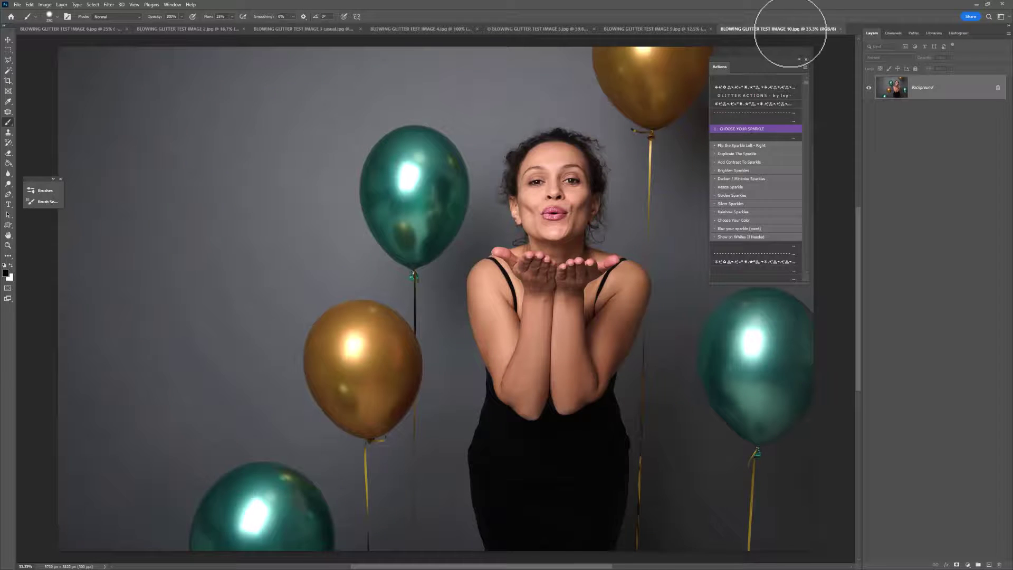
drag(723, 62, 754, 59)
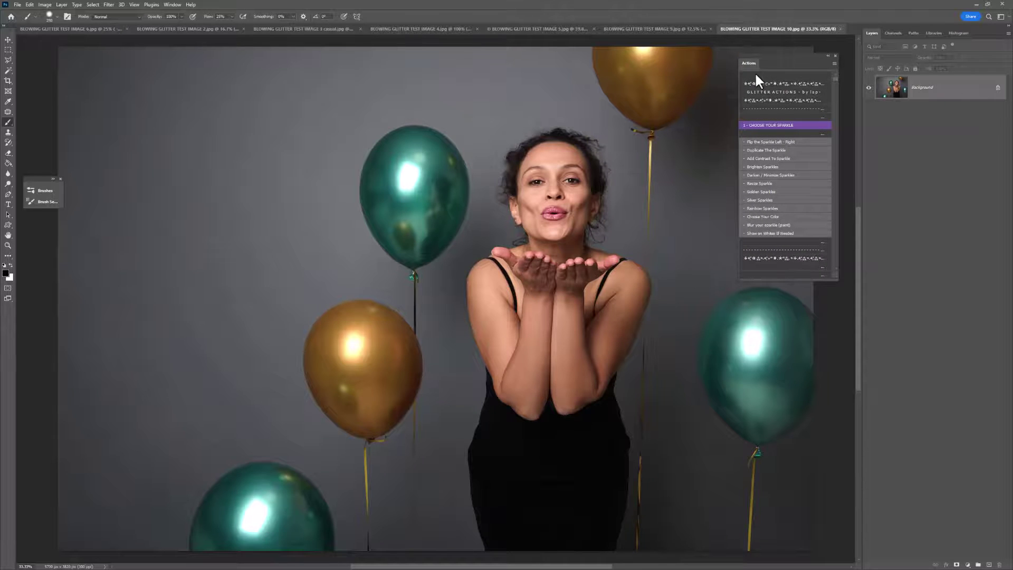
click(759, 125)
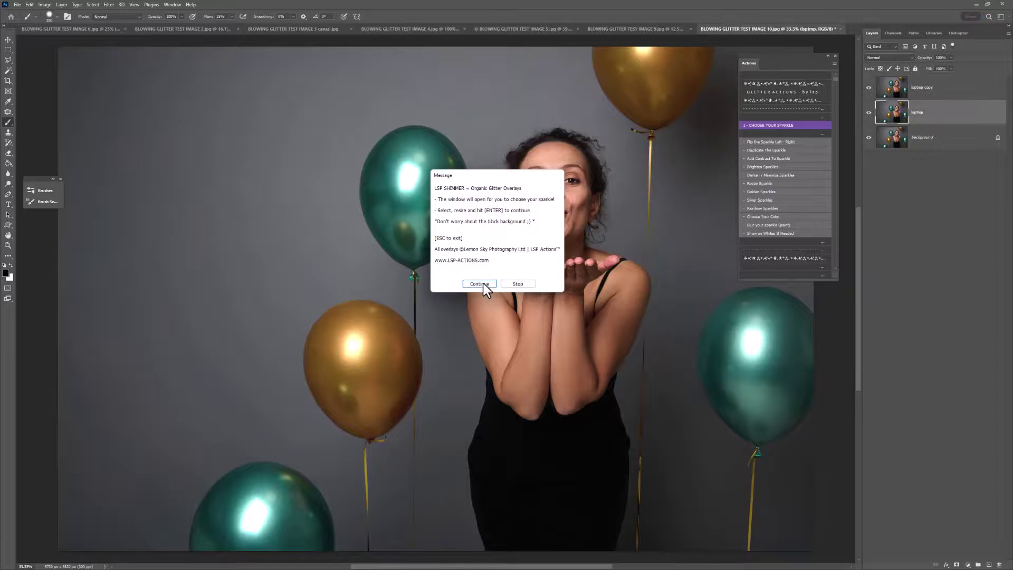
click(484, 283)
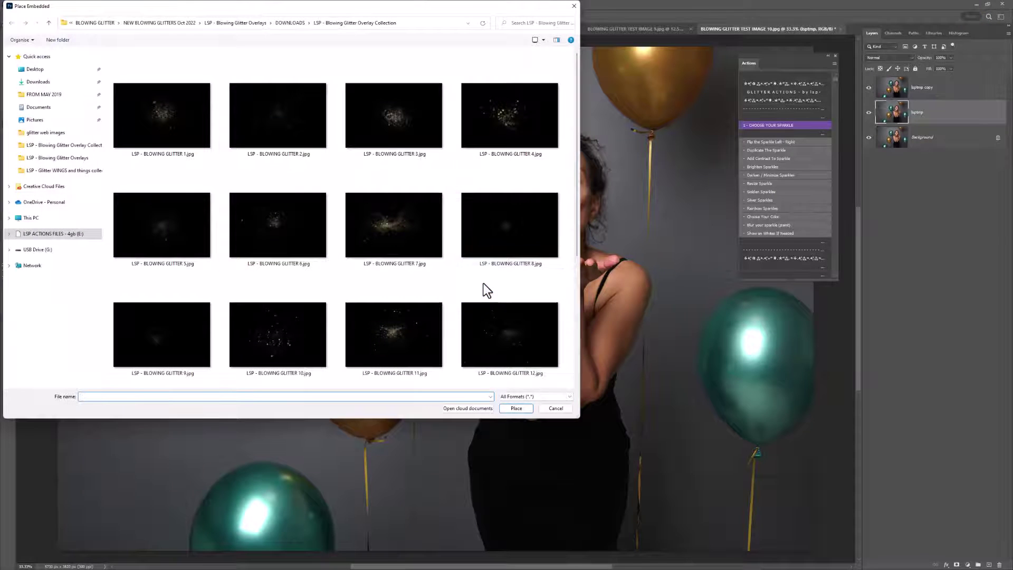
double_click(384, 235)
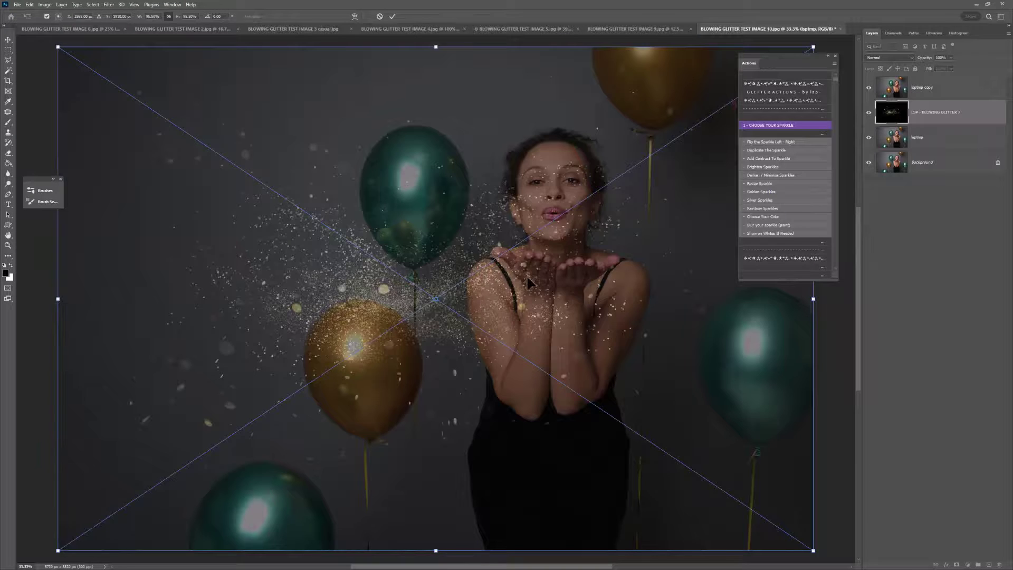
drag(529, 283, 655, 245)
drag(565, 76, 540, 148)
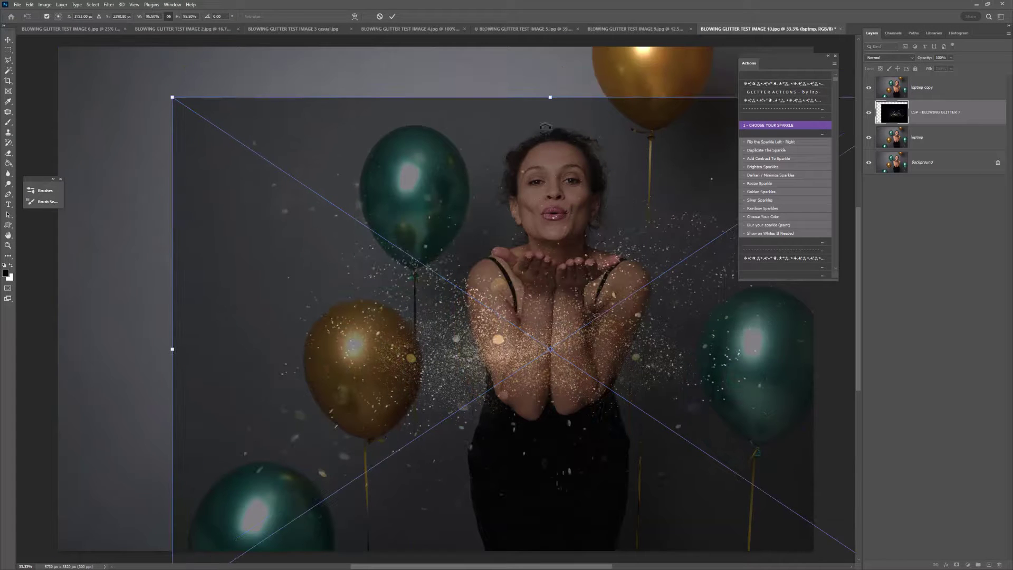
drag(550, 97, 550, 227)
drag(580, 408, 578, 262)
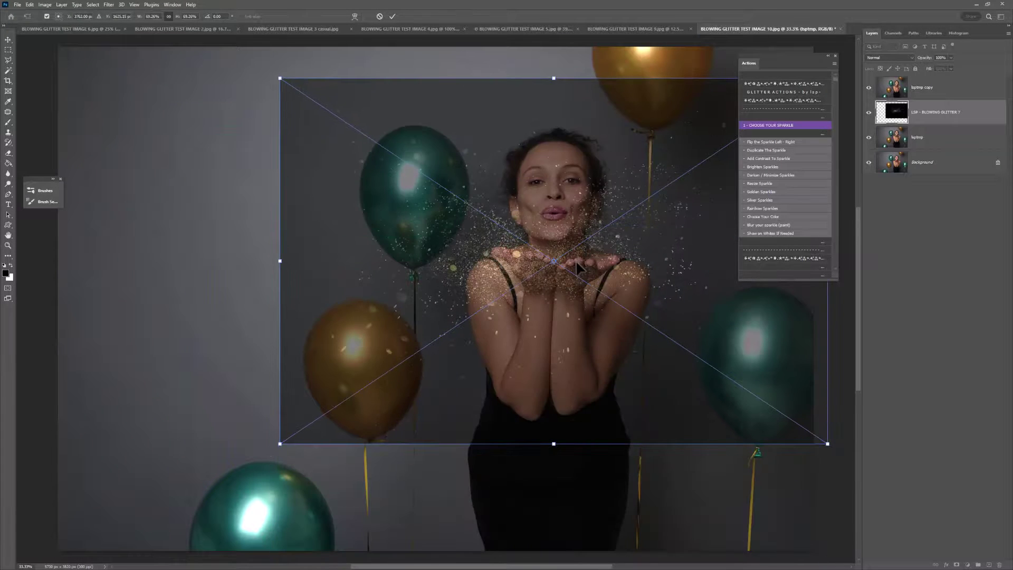
key(Return)
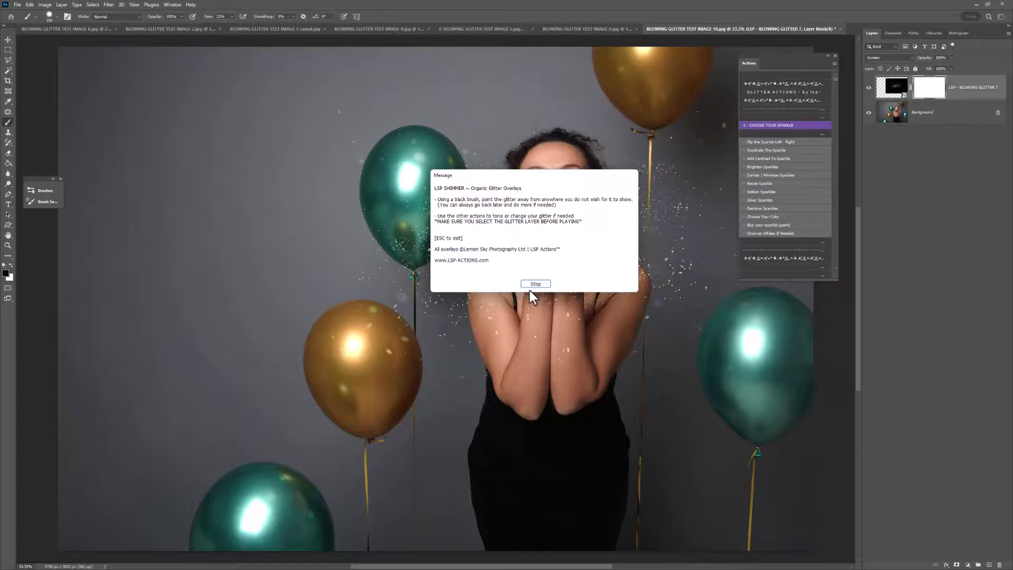
click(532, 287)
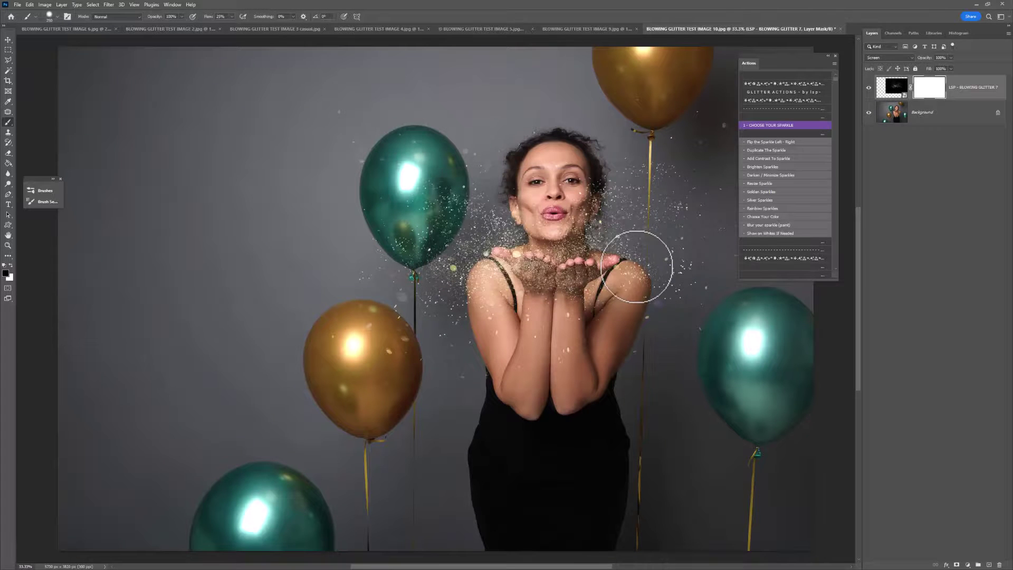
Run 1 - CHOOSE YOUR SPARKLE with LSP - BLOWING GLITTER 4, positioned over the woman's hands and forearms.
click(779, 125)
click(479, 284)
double_click(520, 136)
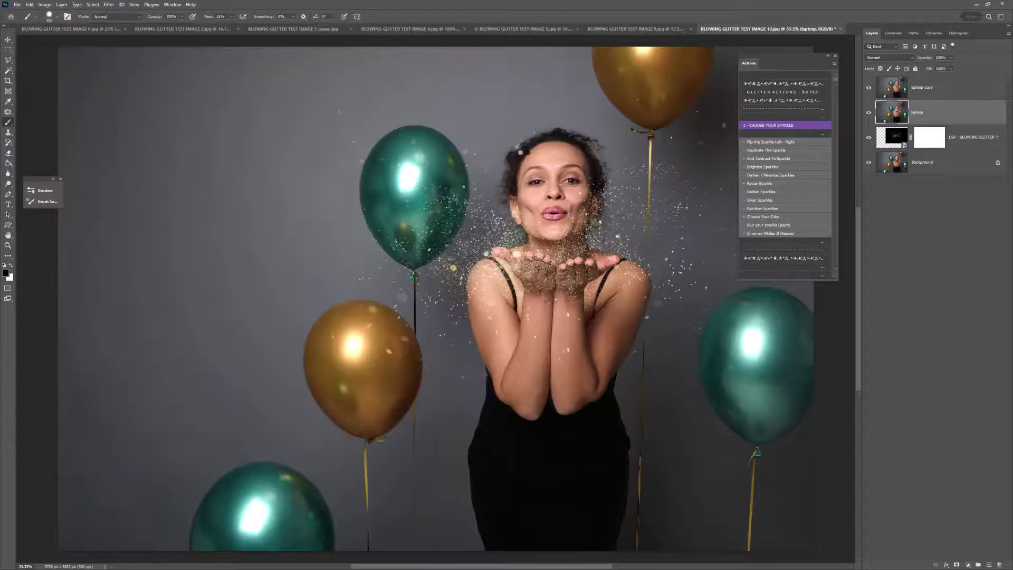
drag(610, 302, 578, 302)
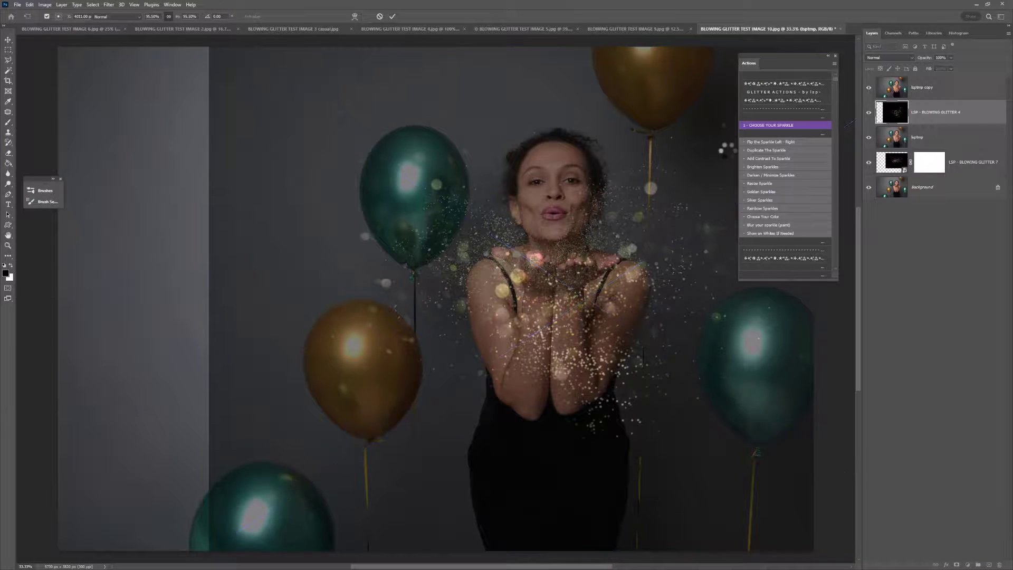
key(Return)
click(535, 283)
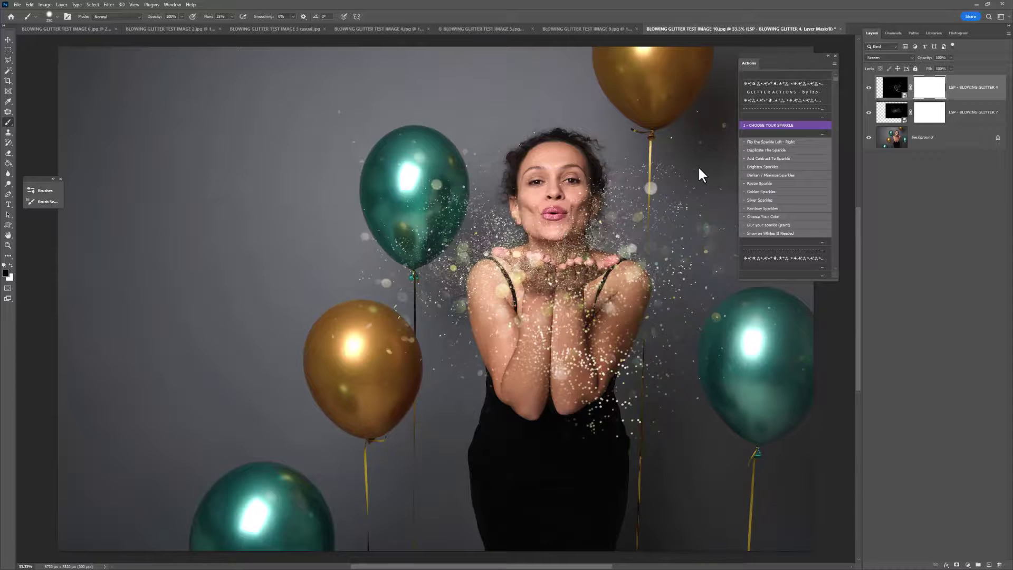
Run 1 - CHOOSE YOUR SPARKLE with LSP - BLOWING GLITTER 6, positioned around the woman's arms, and mask its glitter off her face and arms.
click(753, 125)
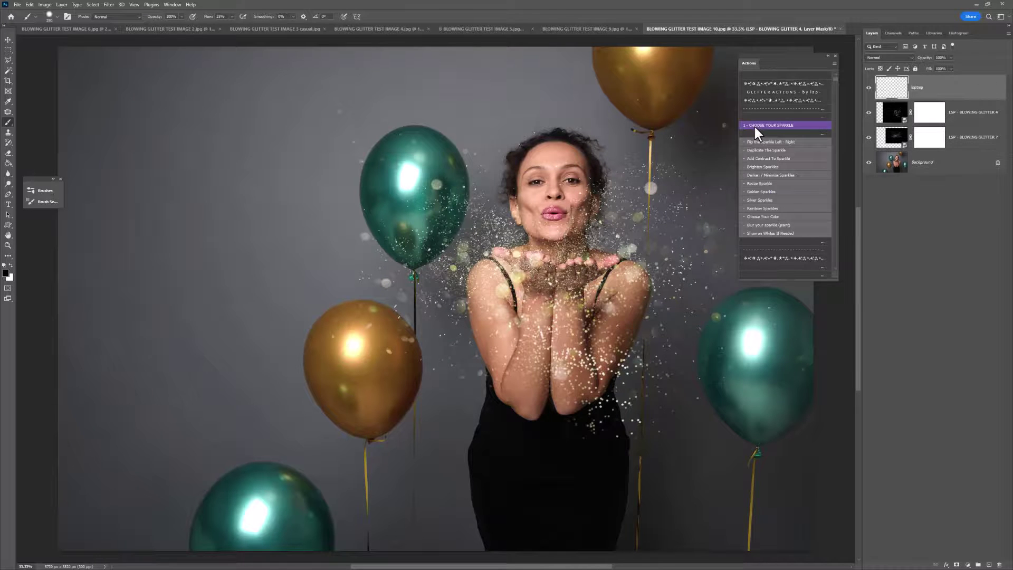
click(479, 284)
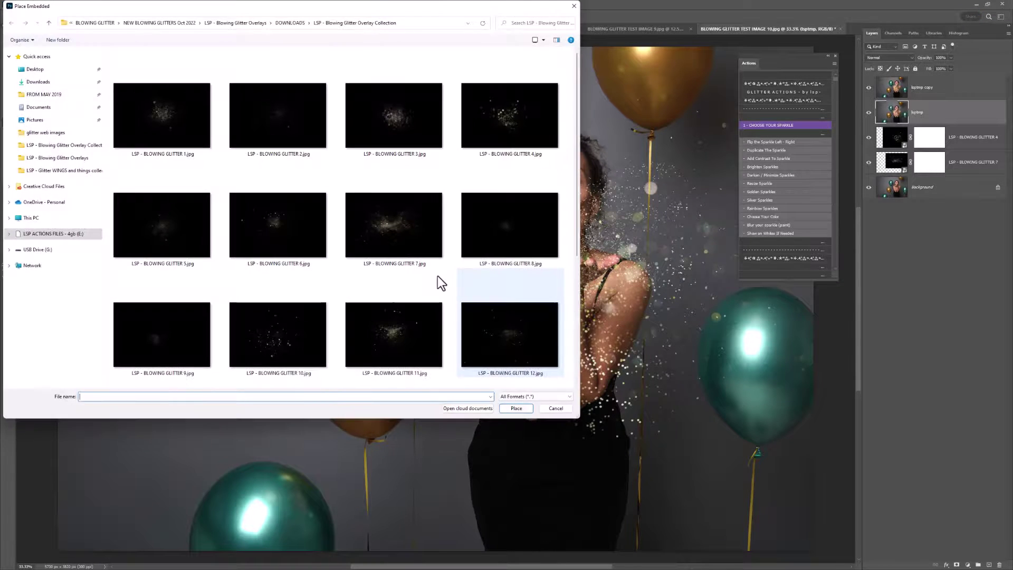
double_click(279, 246)
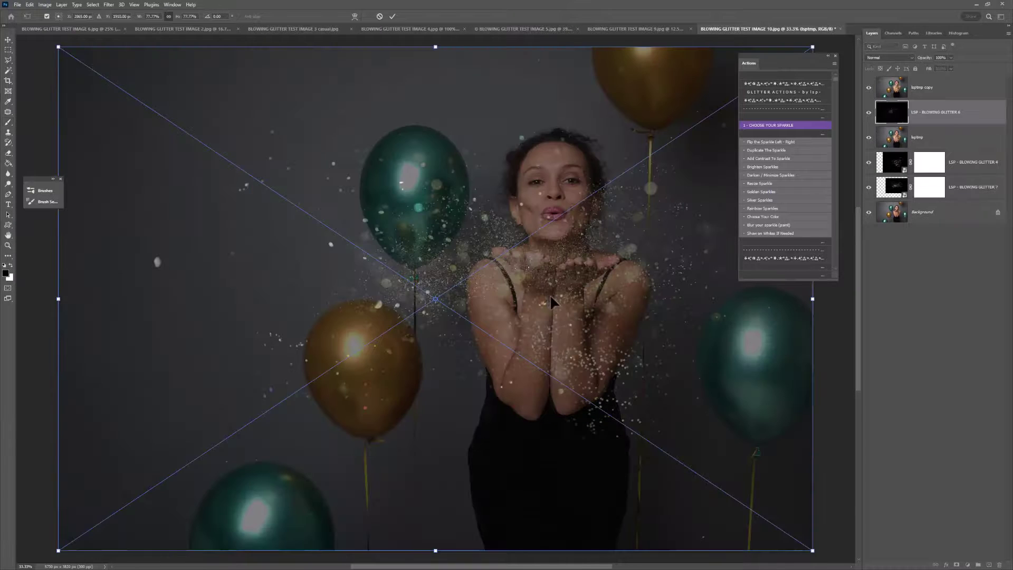
key(Return)
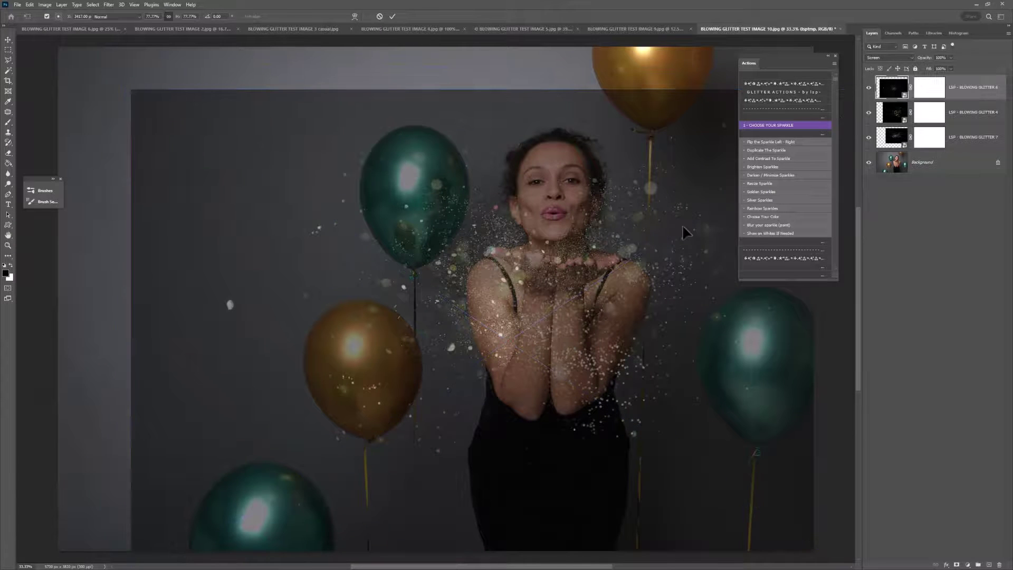
click(555, 282)
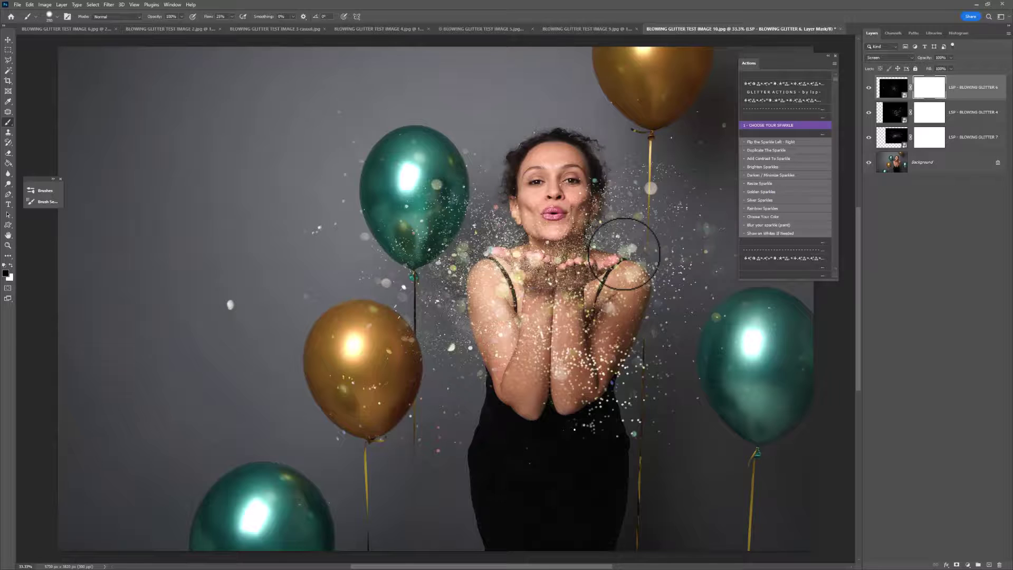
mouse_move(550, 312)
mouse_down()
mouse_move(506, 296)
mouse_move(554, 285)
mouse_move(525, 174)
mouse_move(532, 253)
mouse_up()
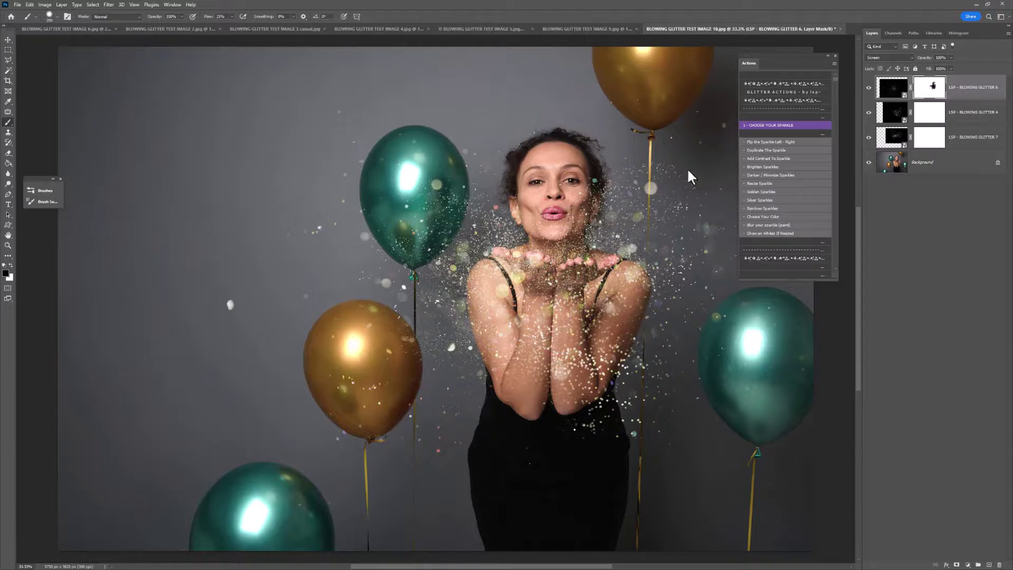
Run 1 - CHOOSE YOUR SPARKLE with LSP - BLOWING GLITTER 12, scaled down and positioned around the woman's hands.
click(762, 125)
click(490, 286)
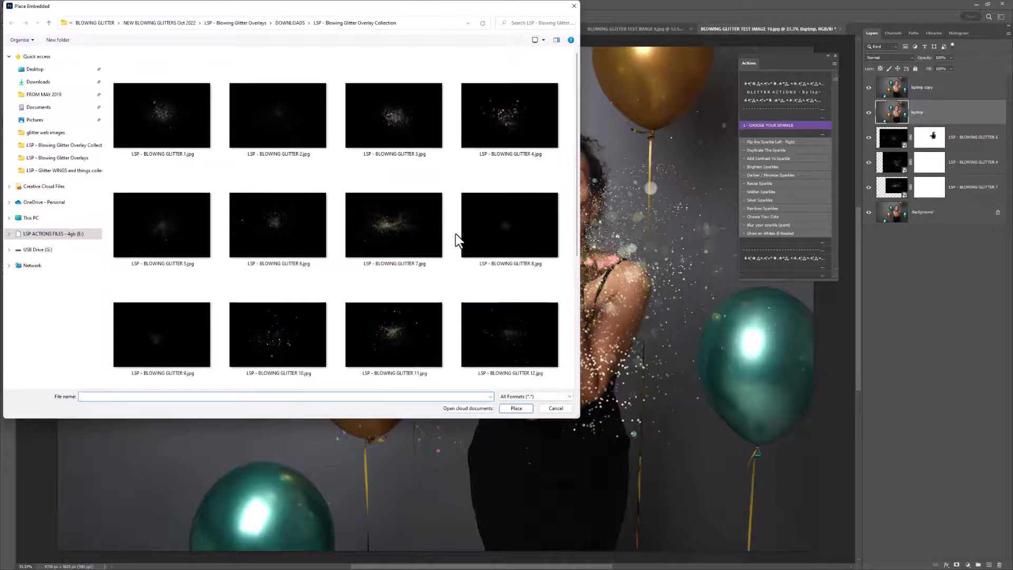
double_click(488, 347)
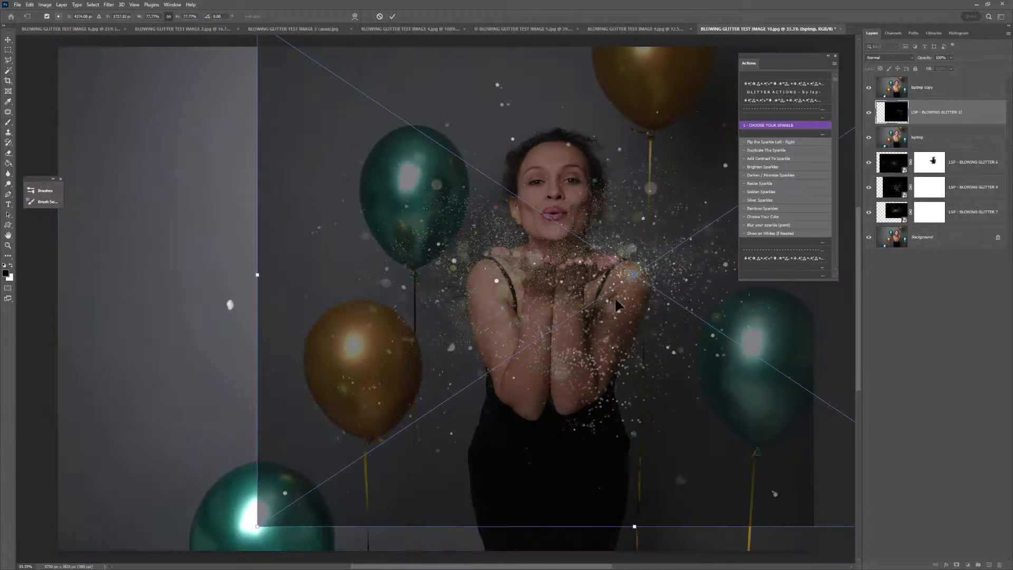
drag(625, 296, 446, 337)
drag(465, 51, 569, 196)
key(Return)
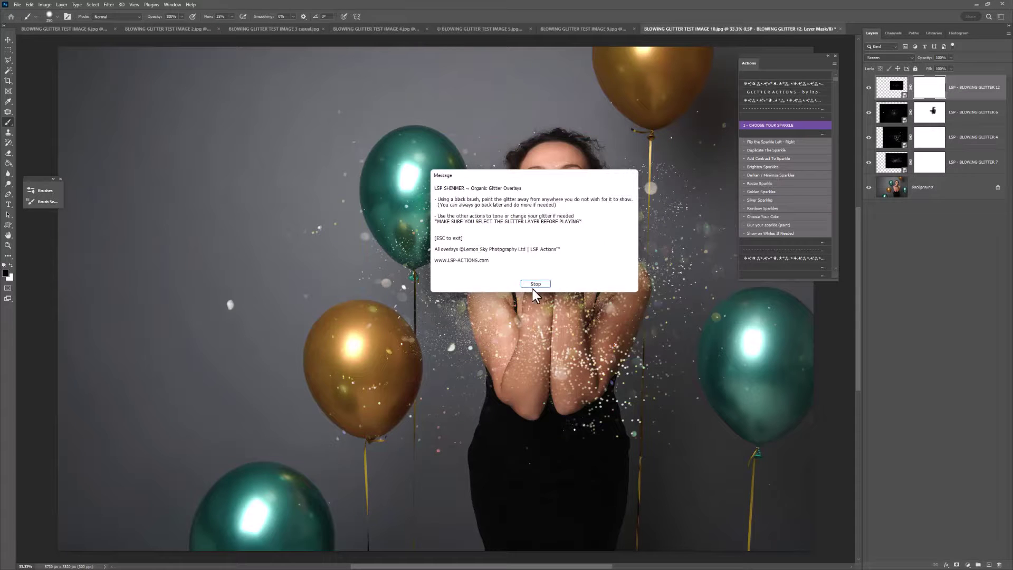
click(535, 284)
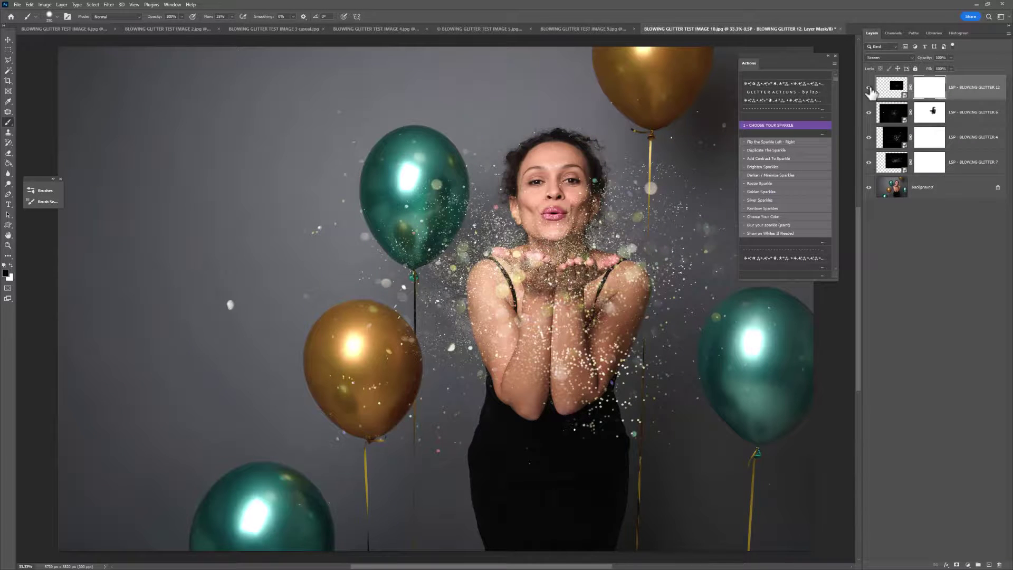
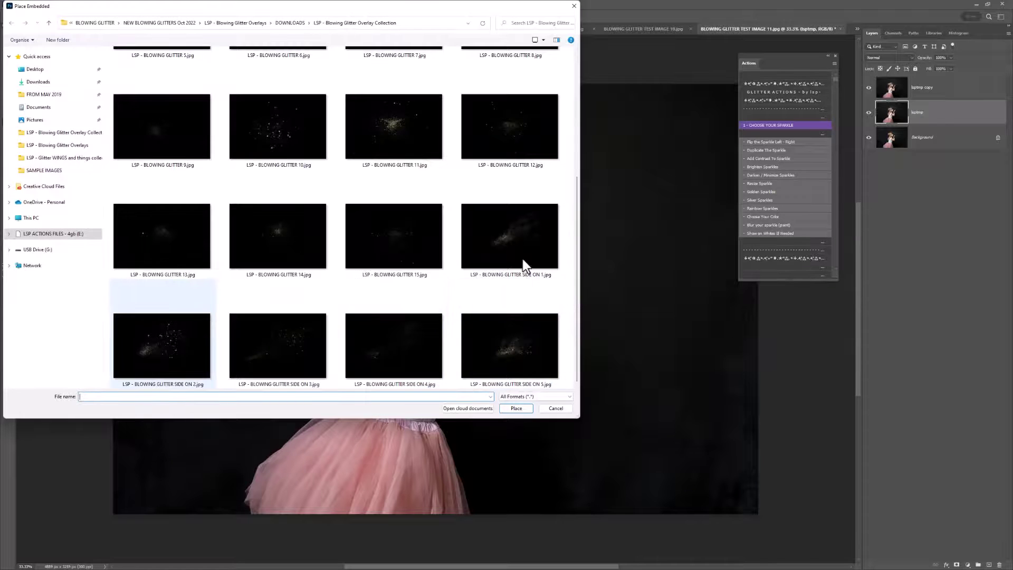
Place LSP - BLOWING GLITTER SIDE ON 1 scaled down, rotated about -7° and trailing from the girl's hand, and mask its glitter off her face and body.
double_click(502, 241)
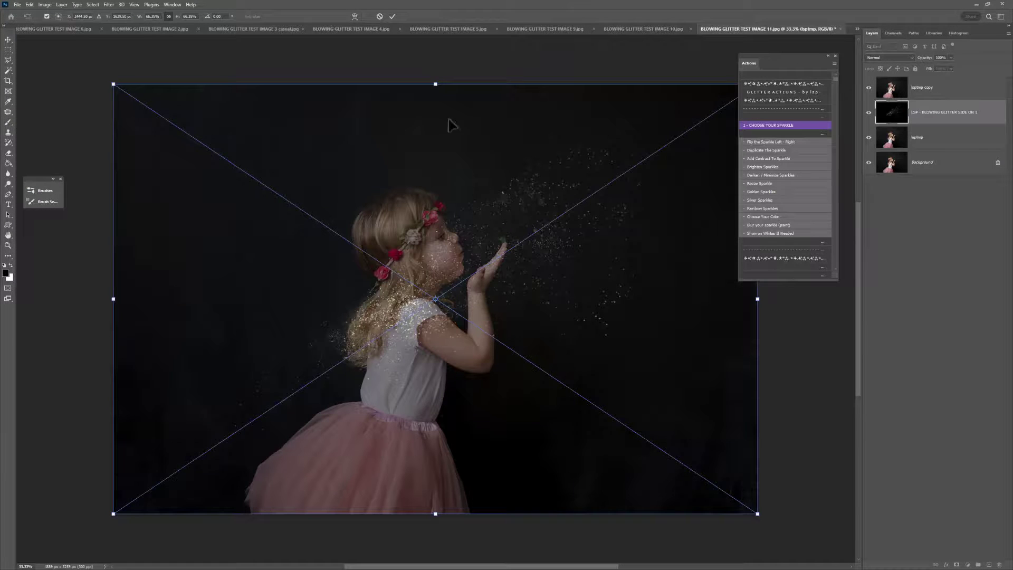
drag(434, 86, 429, 284)
drag(474, 527, 506, 527)
drag(494, 462, 589, 299)
key(Return)
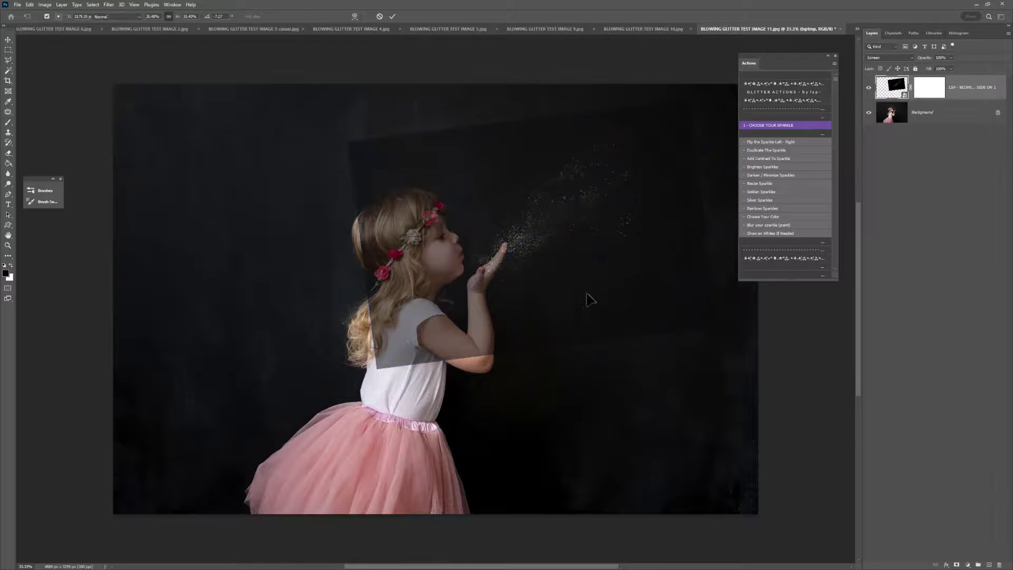
click(543, 283)
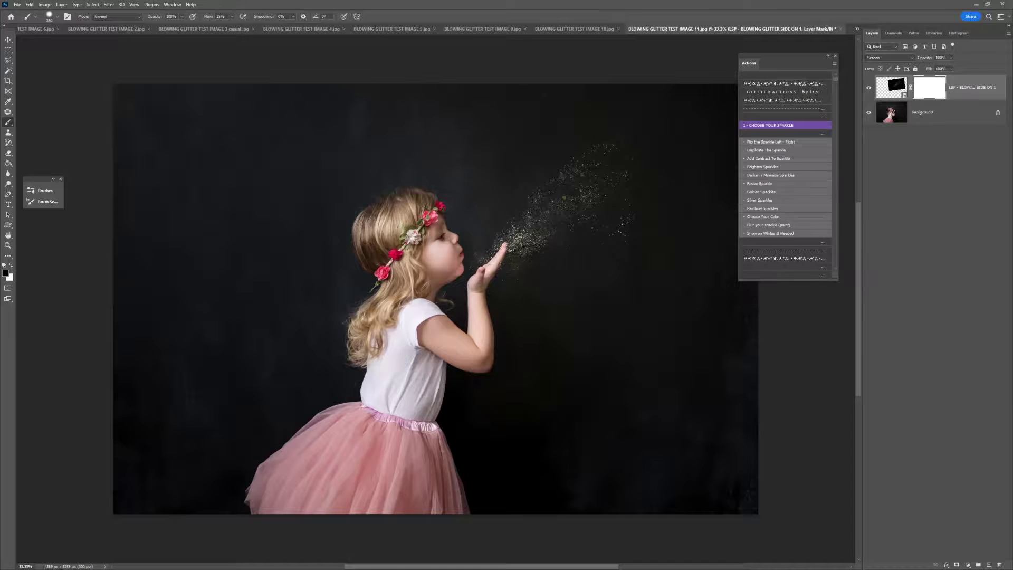
mouse_move(453, 279)
mouse_down()
mouse_move(427, 317)
mouse_move(428, 355)
mouse_up()
Run 1 - CHOOSE YOUR SPARKLE with LSP - BLOWING GLITTER SIDE ON 3, scaled to about 28%, rotated about -8° and positioned beyond the girl's hand.
click(759, 126)
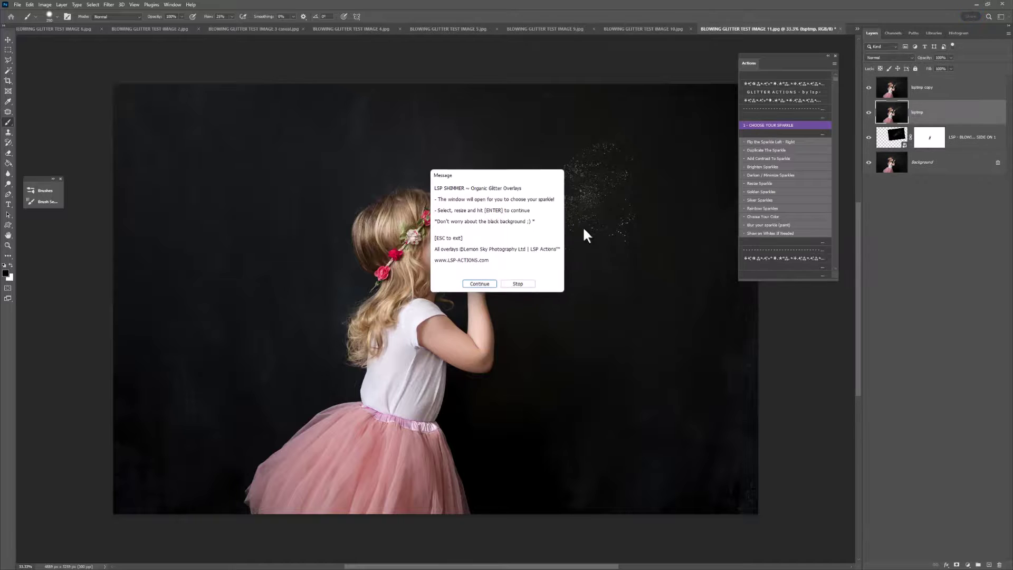
click(480, 284)
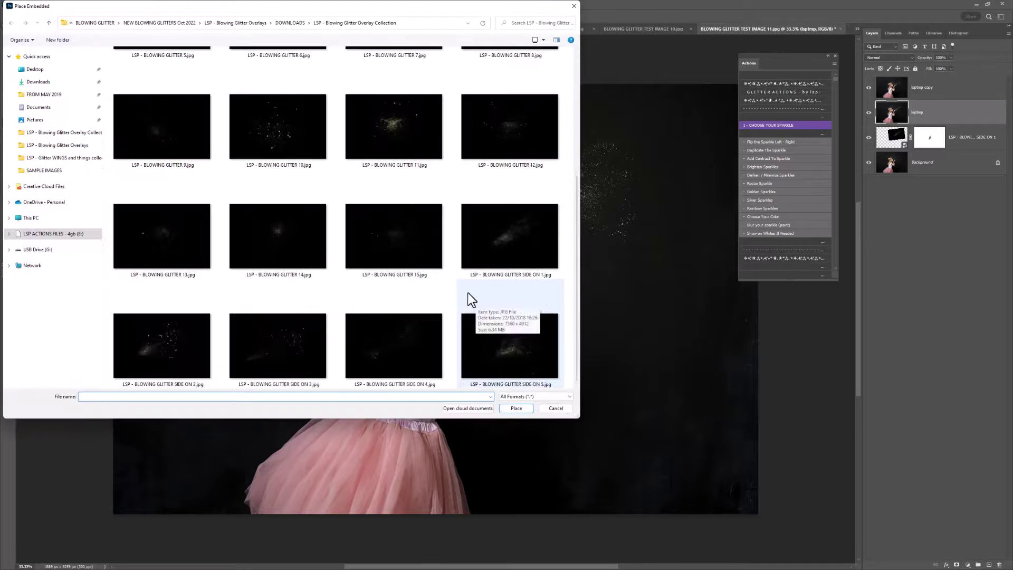
double_click(307, 354)
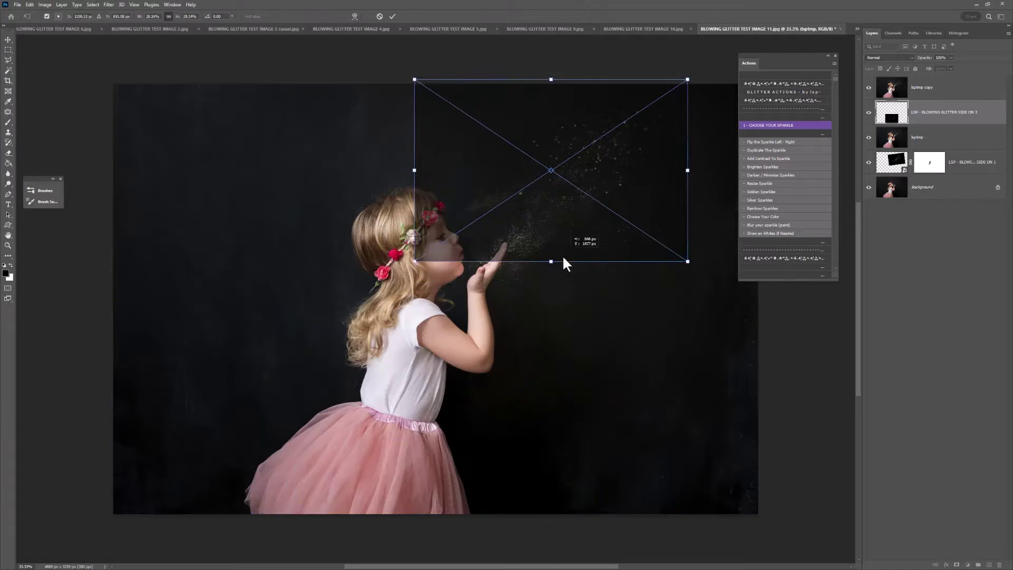
drag(622, 364, 574, 434)
mouse_move(546, 287)
mouse_down()
mouse_move(556, 265)
mouse_move(561, 274)
mouse_up()
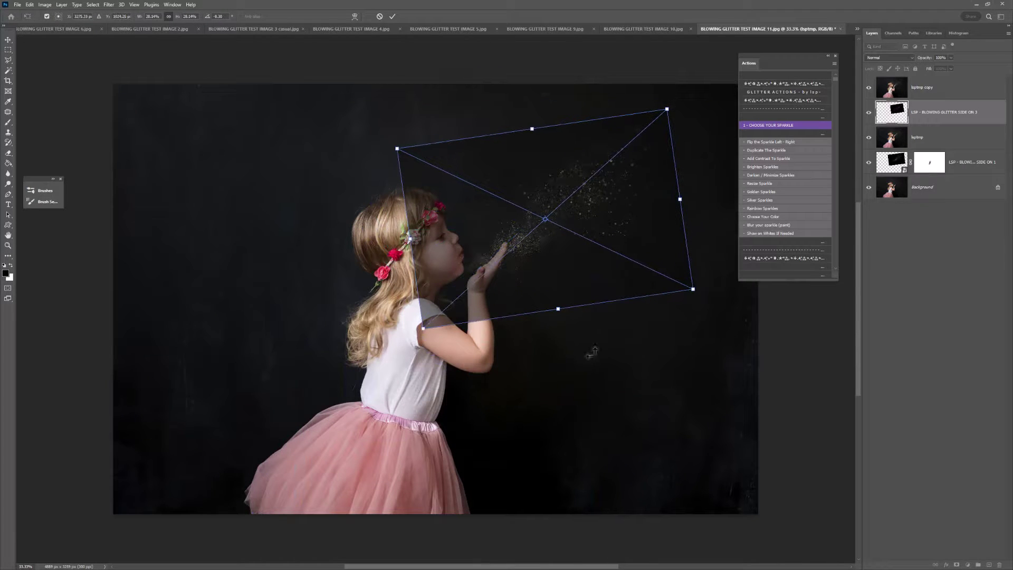
double_click(603, 244)
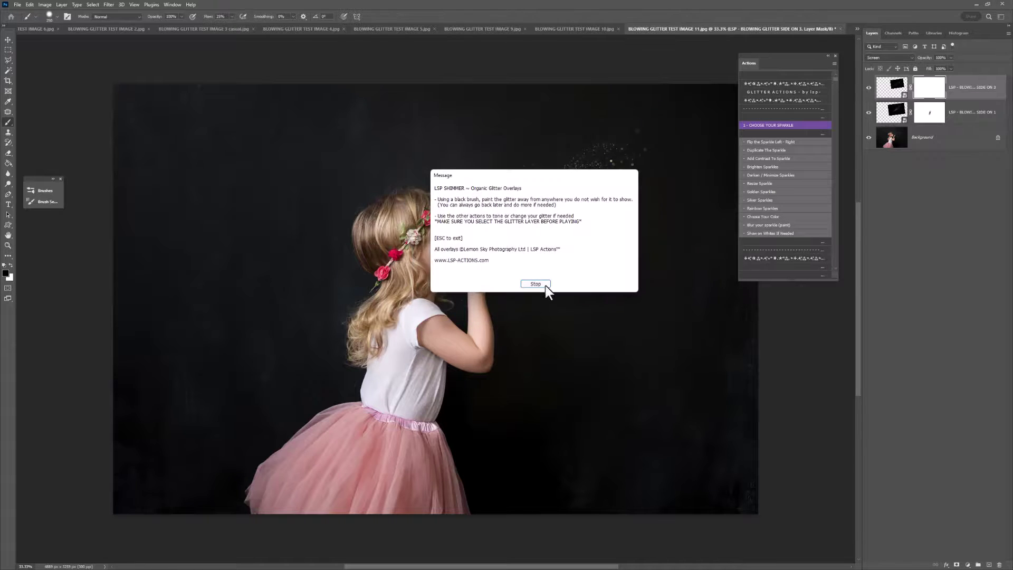
click(545, 285)
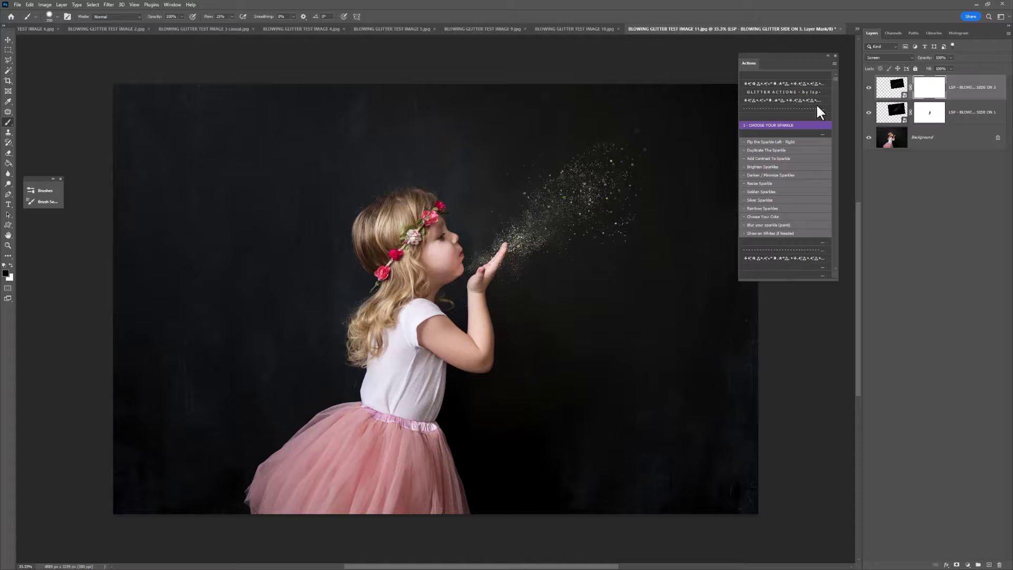
Run 1 - CHOOSE YOUR SPARKLE with LSP - BLOWING GLITTER SIDE ON 2, scaled to about 38%, rotated about 9° and positioned beyond the girl's hand.
click(768, 124)
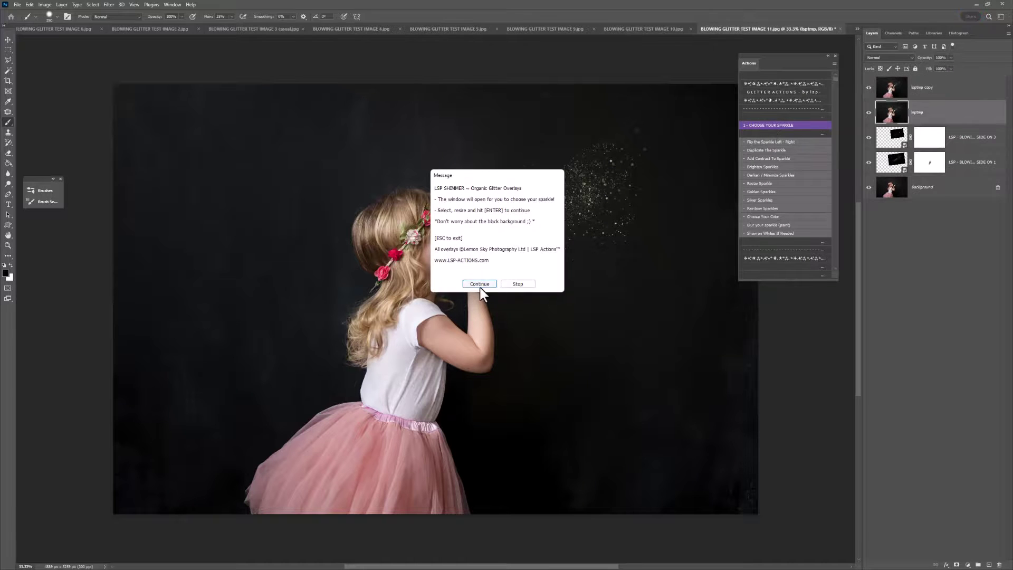
click(480, 286)
scroll(461, 289, down, 4)
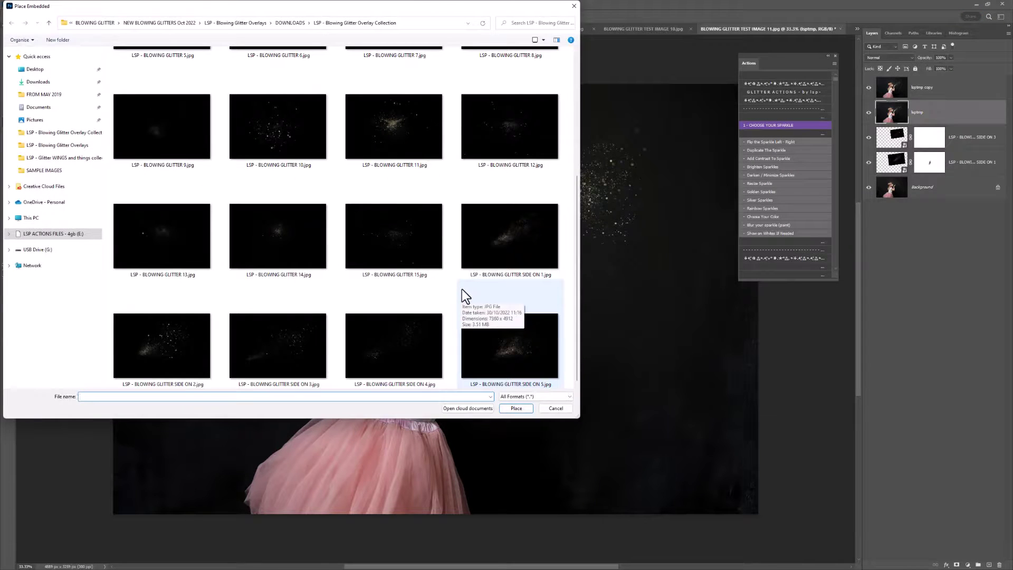
click(198, 340)
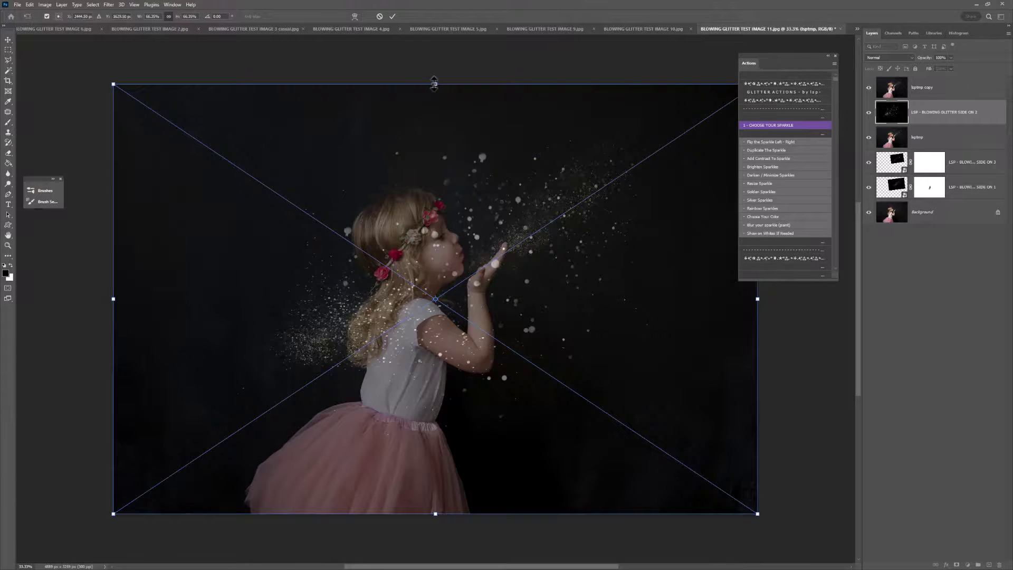
drag(433, 83, 433, 264)
drag(526, 354, 645, 220)
drag(669, 367, 644, 383)
drag(625, 289, 636, 309)
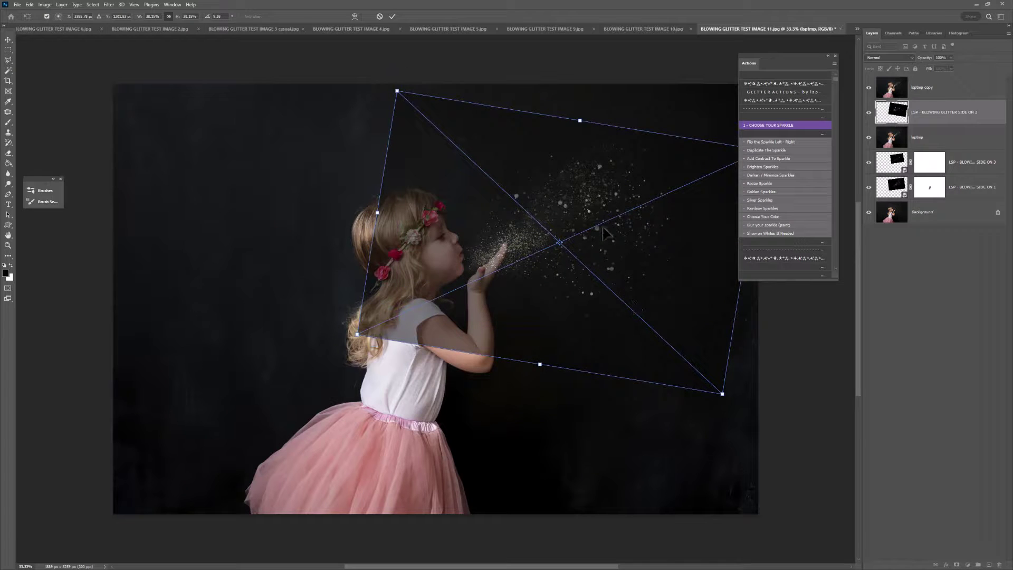
key(Return)
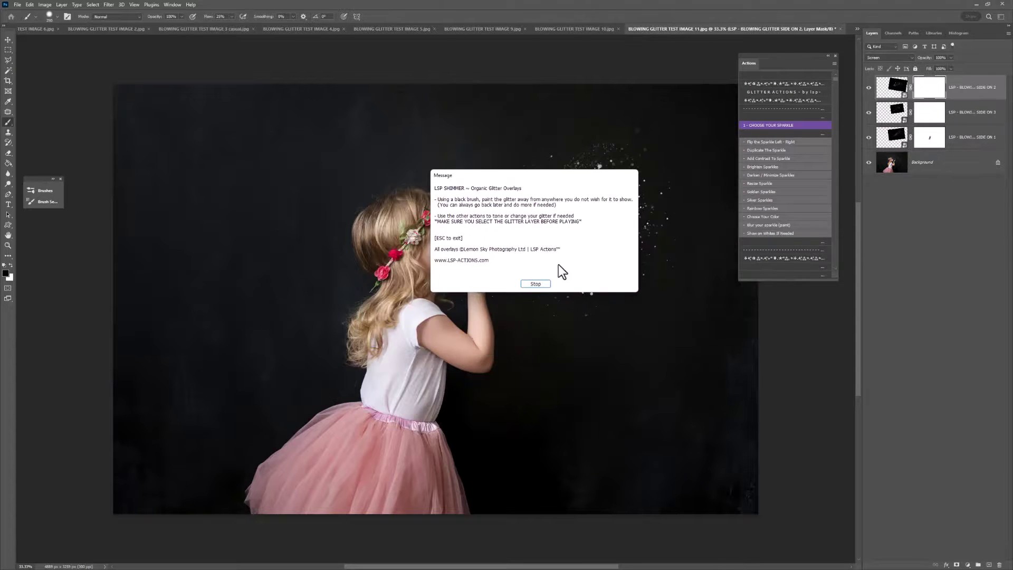
click(534, 284)
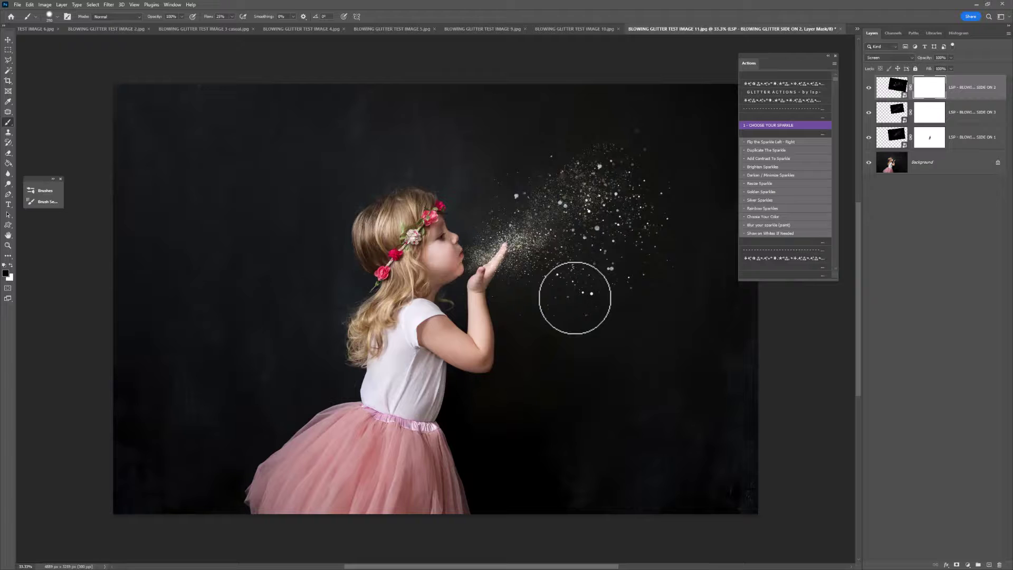
Run 1 - CHOOSE YOUR SPARKLE with LSP - BLOWING GLITTER 11, scaled to about 20% and centred on the girl's hand, and mask its glitter off her face.
click(778, 124)
click(486, 282)
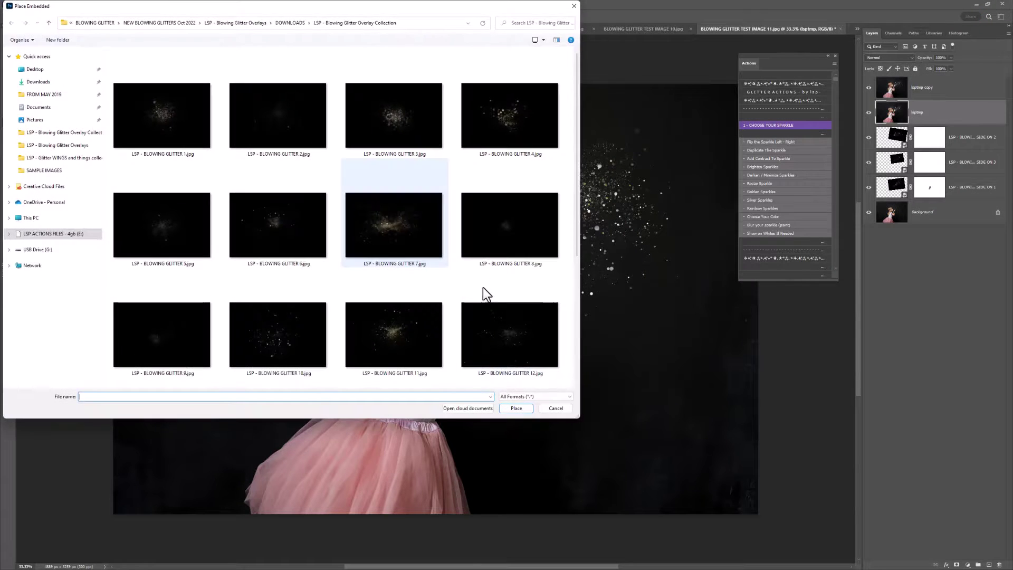
click(425, 318)
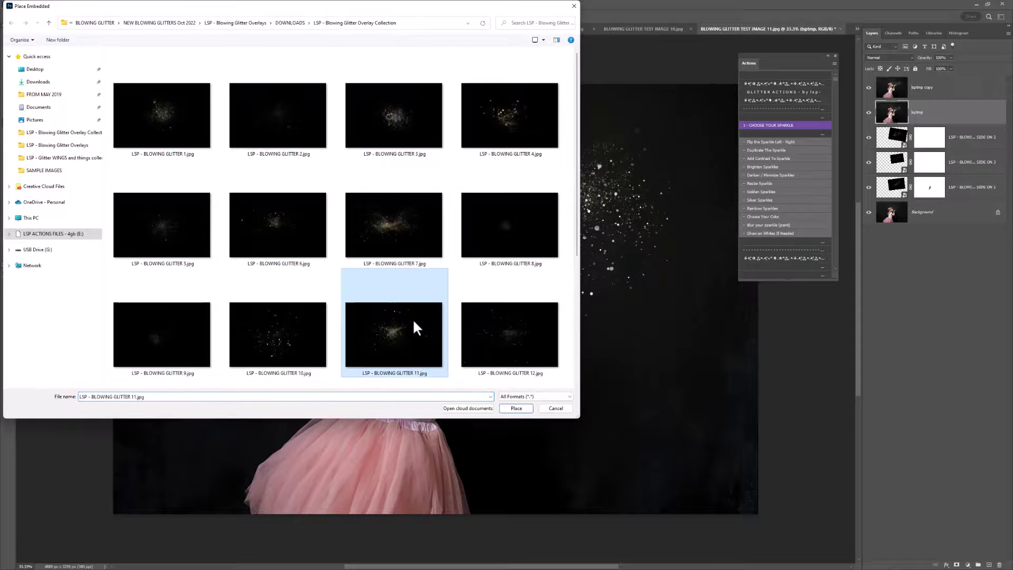
double_click(413, 318)
drag(435, 83, 434, 384)
drag(508, 403, 555, 260)
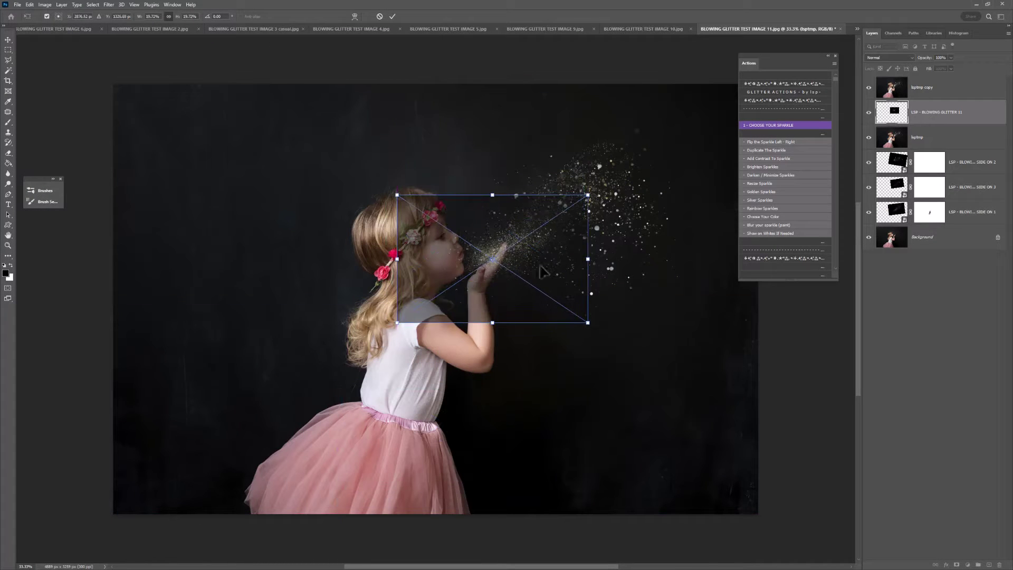
key(Return)
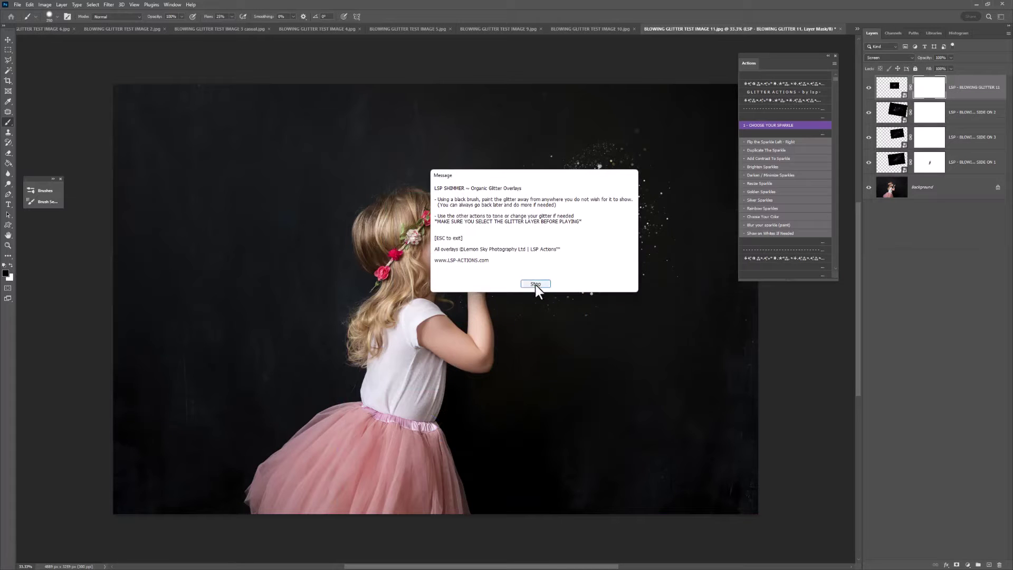
click(536, 284)
mouse_move(425, 253)
mouse_down()
mouse_move(430, 274)
mouse_move(458, 265)
mouse_move(432, 270)
mouse_move(445, 260)
mouse_move(448, 272)
mouse_move(443, 262)
mouse_move(469, 239)
mouse_up()
Hide and show all four glitter layers to compare the girl's photo with and without the effect.
drag(869, 88, 869, 165)
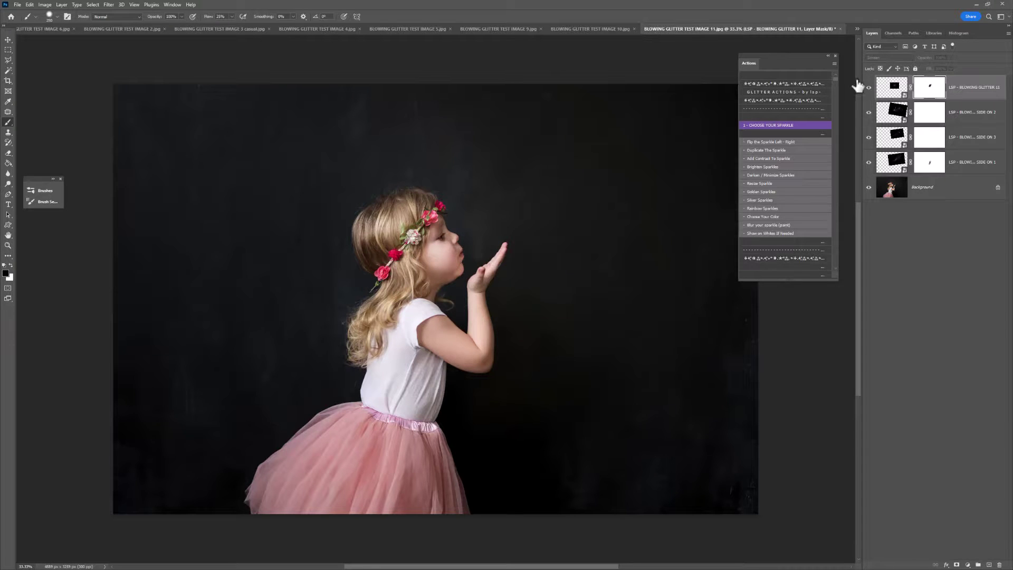
drag(869, 87, 869, 163)
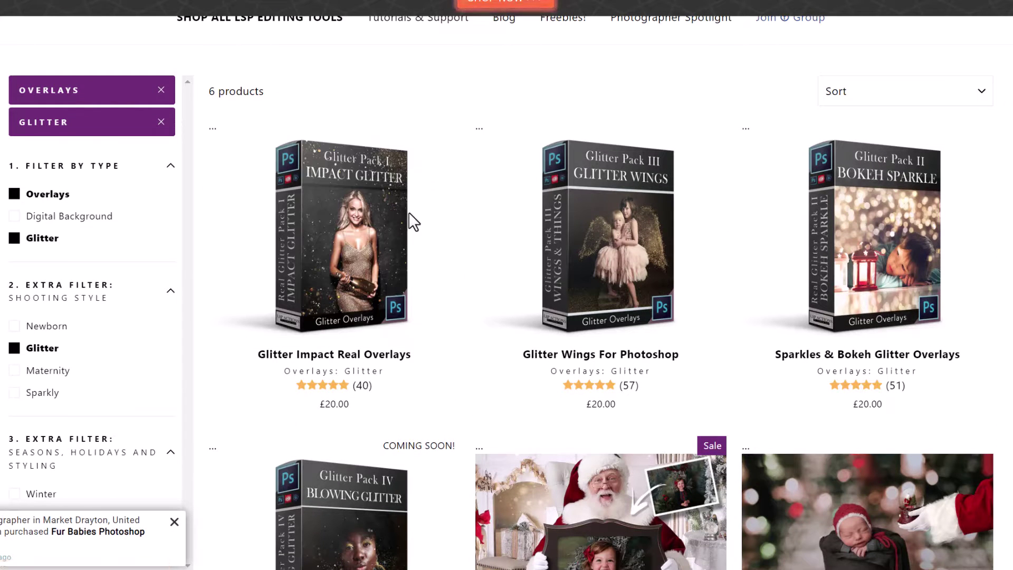
Switch to the LSP online shop and look through the glitter overlay packs, including Glitter Blow Overlays.
scroll(865, 237, down, 2)
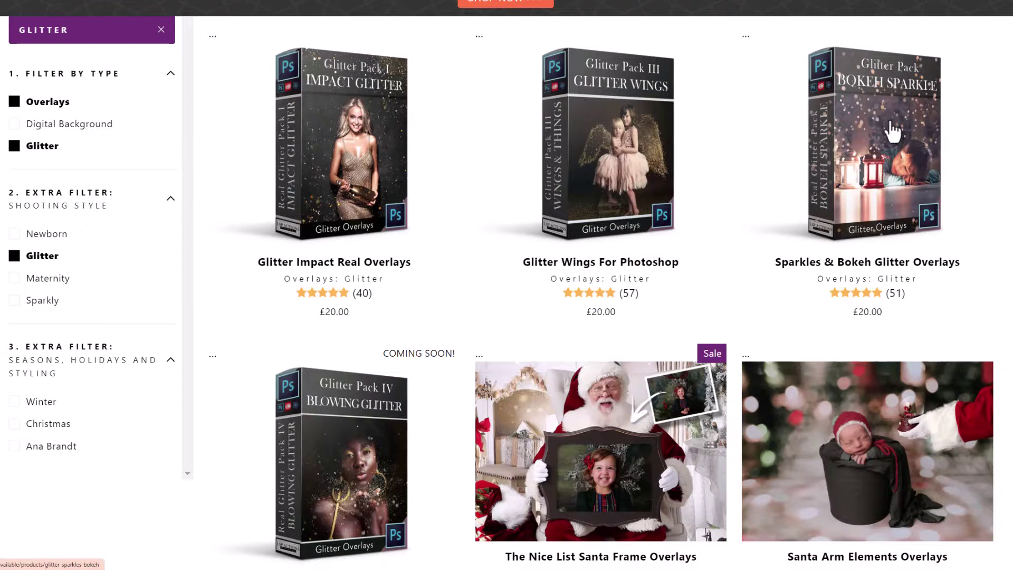
scroll(891, 131, down, 2)
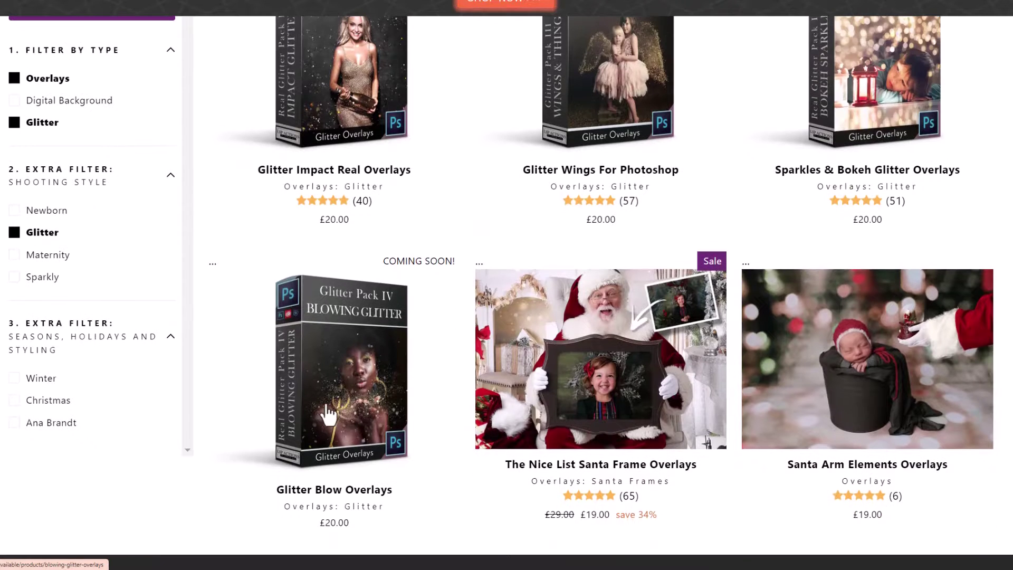
scroll(325, 402, up, 4)
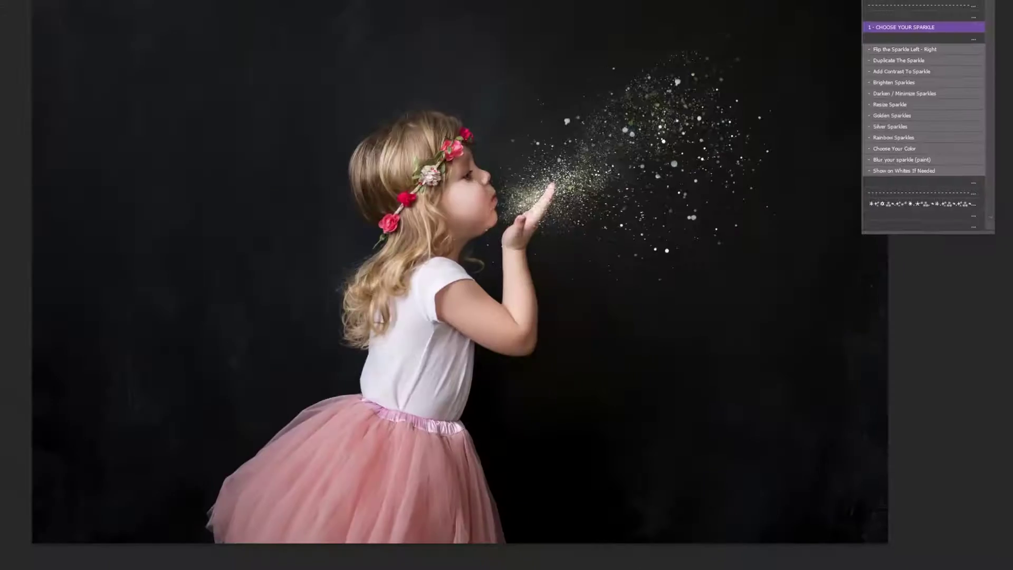